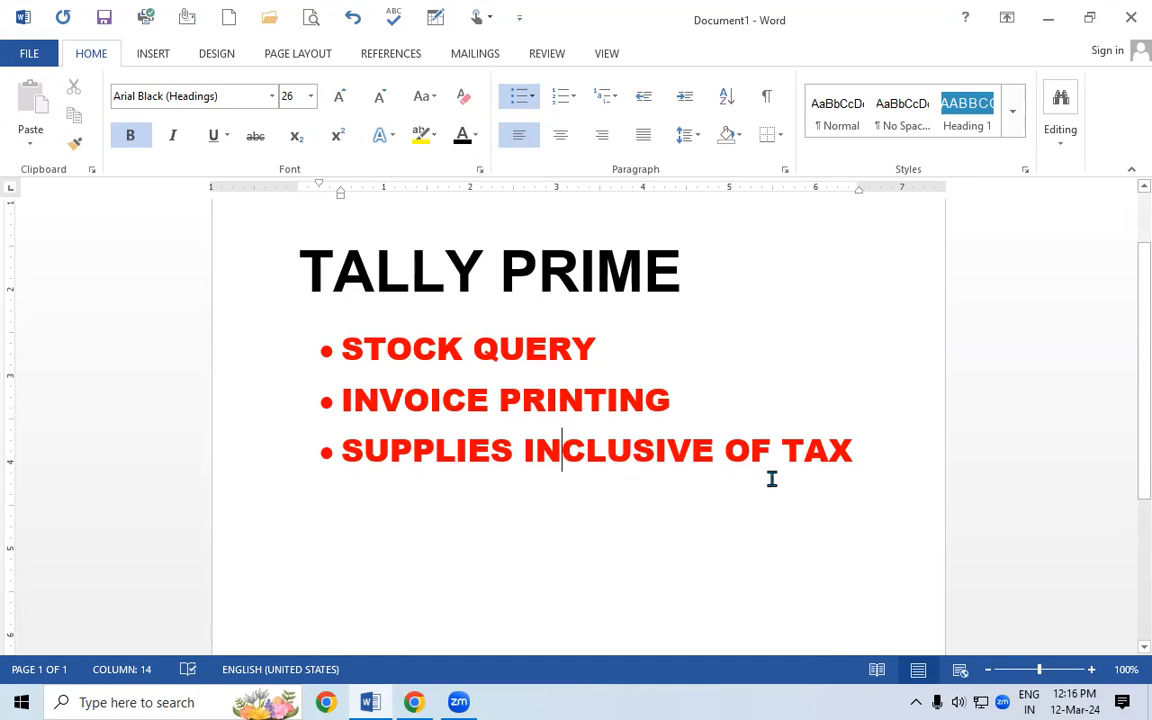
- Switch to Chrome, search the web for GIT Padrauna in a new tab and open the site's Faculty Login page
click(416, 700)
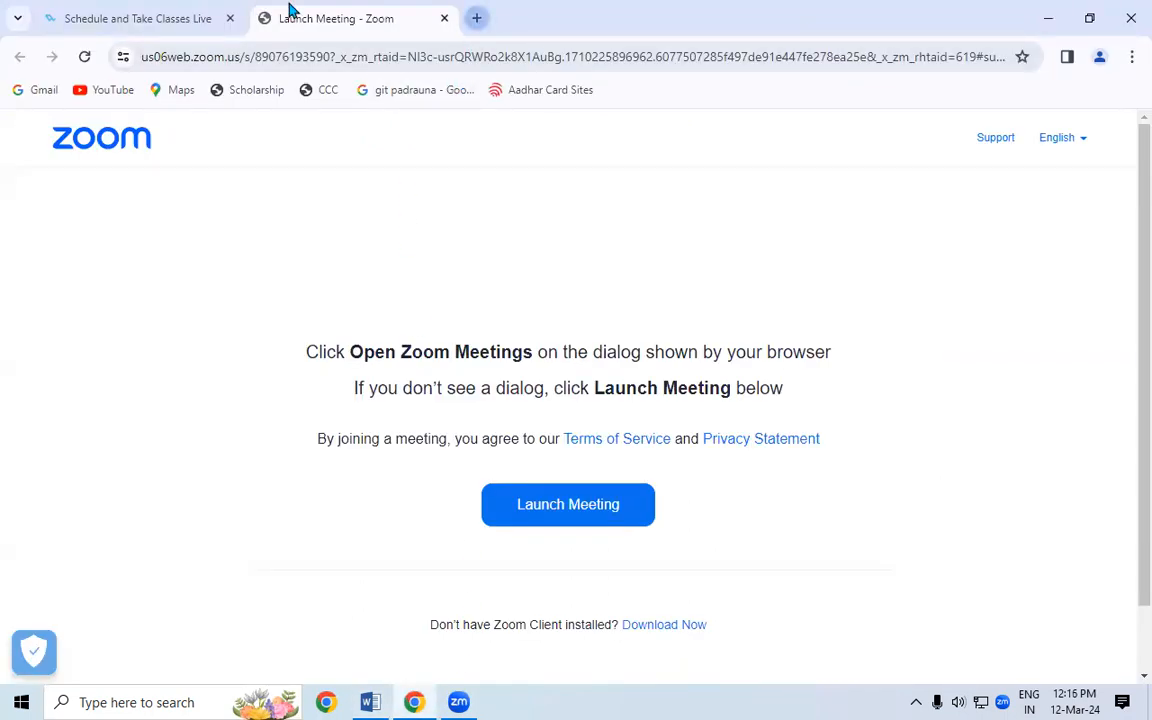
key(ctrl+t)
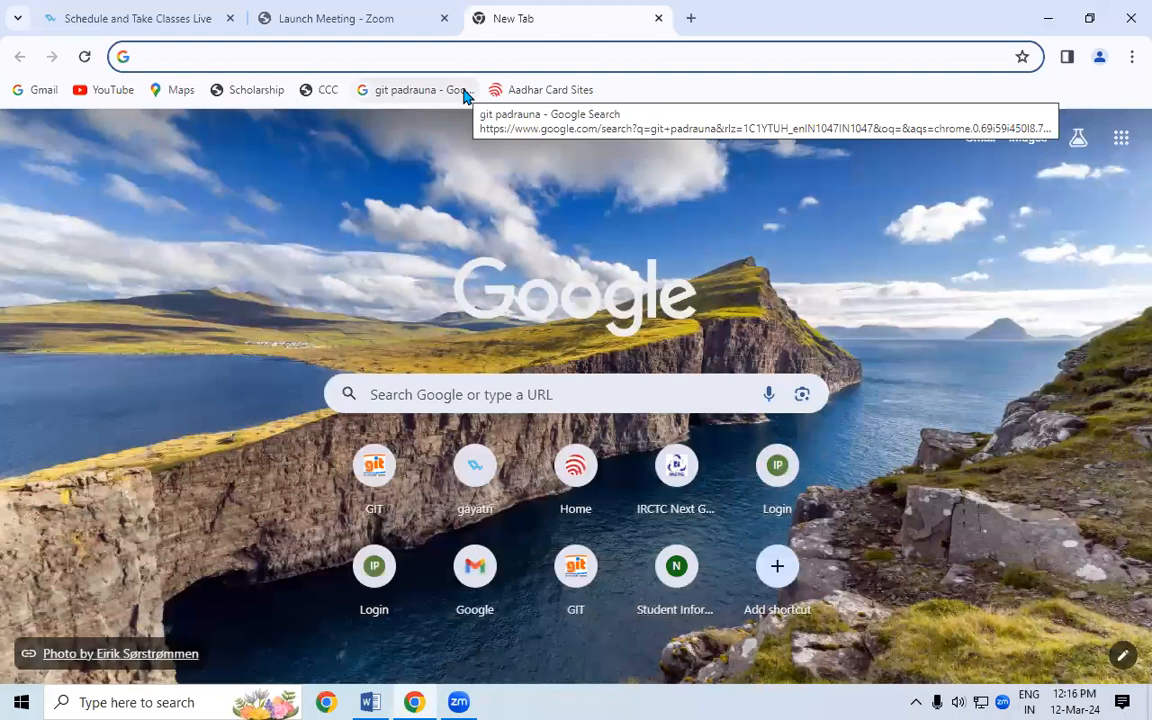
text(GIT)
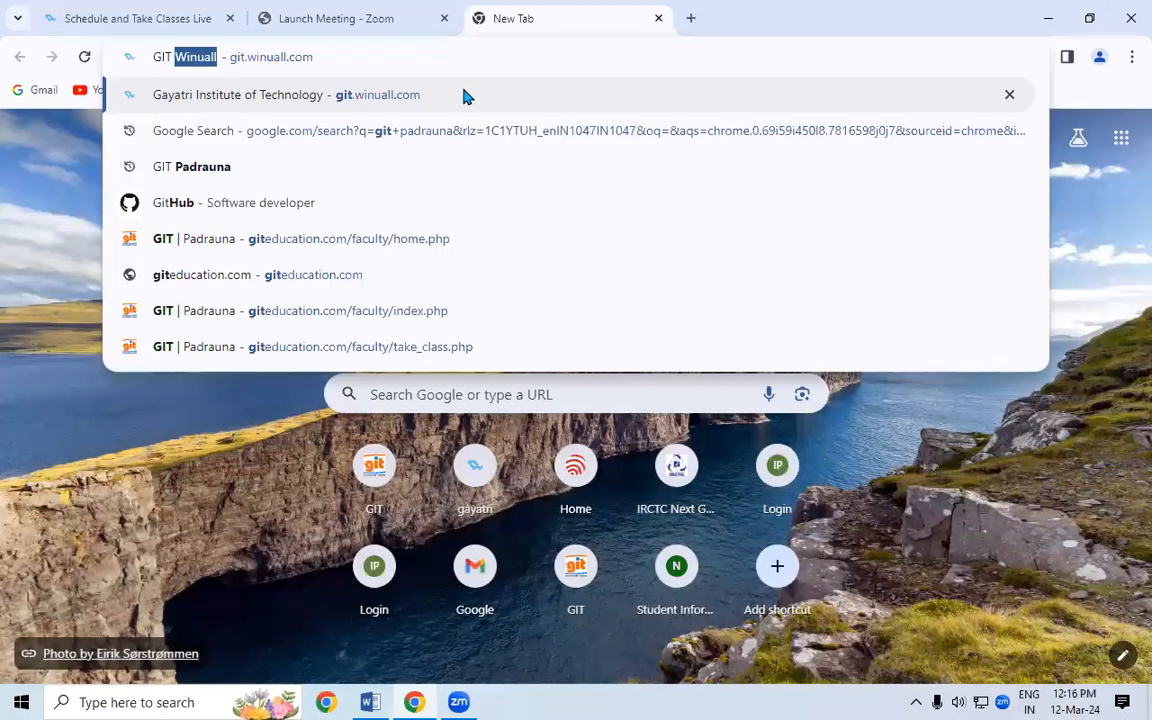
text( P)
key(Return)
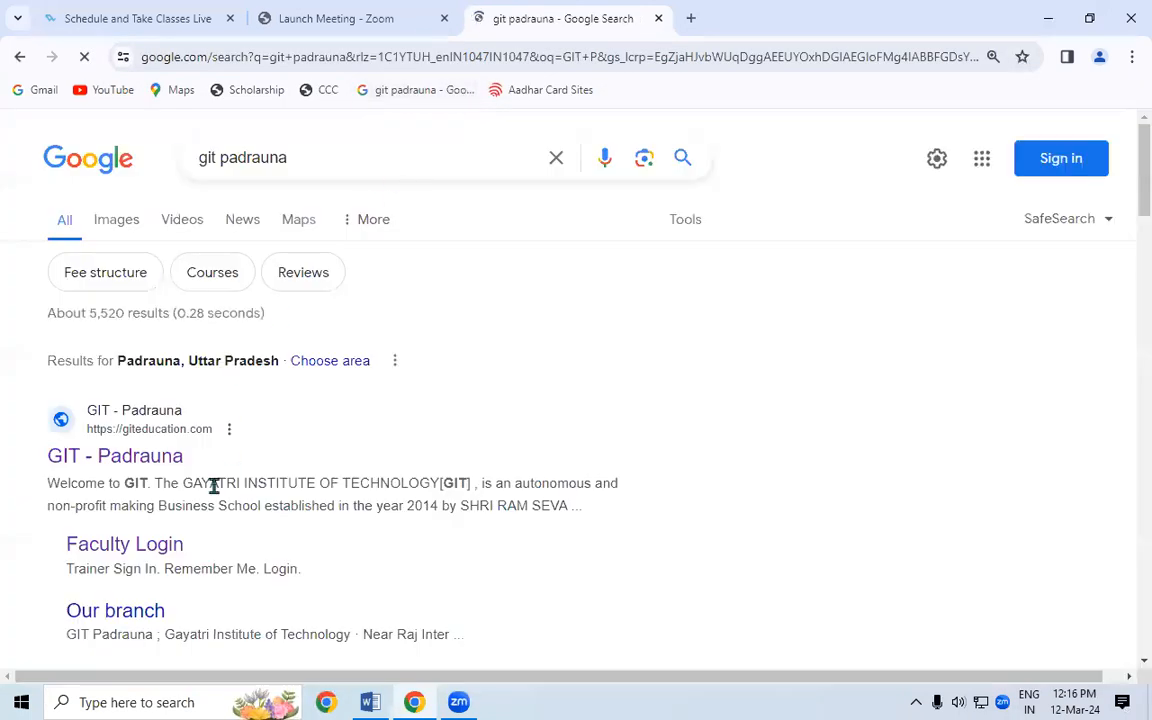
click(148, 556)
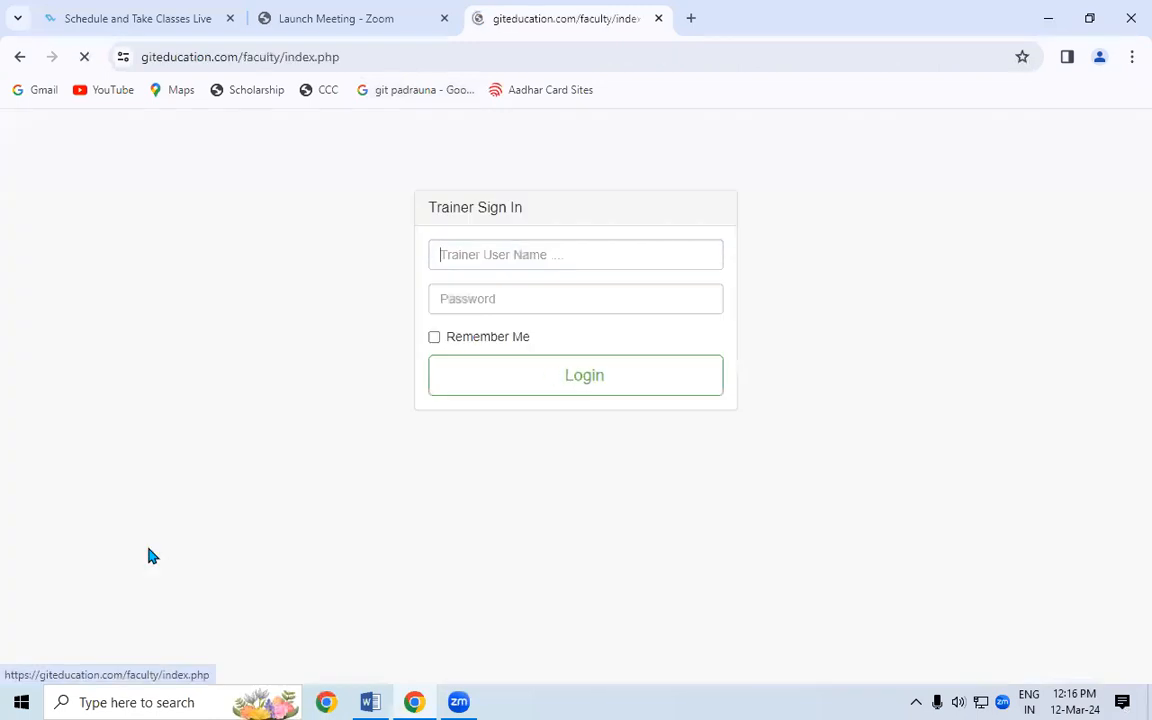
- Sign in to the trainer account with the saved trainer user name and the account password
click(640, 262)
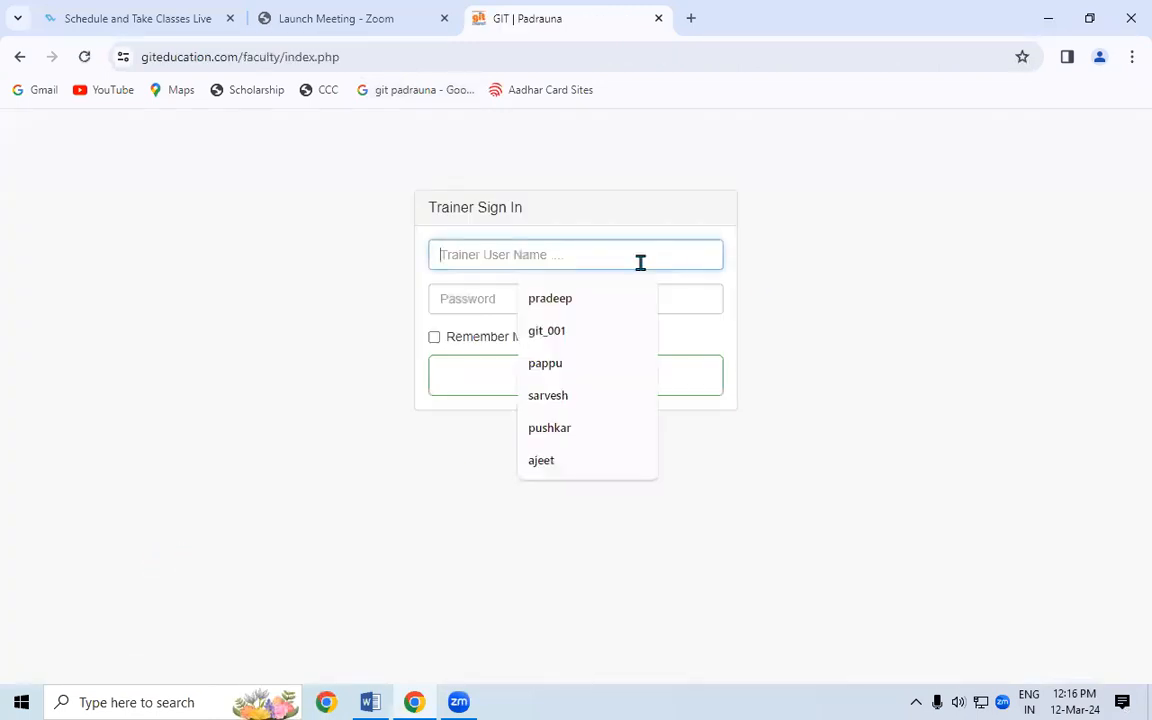
click(584, 299)
click(502, 298)
text(•••••)
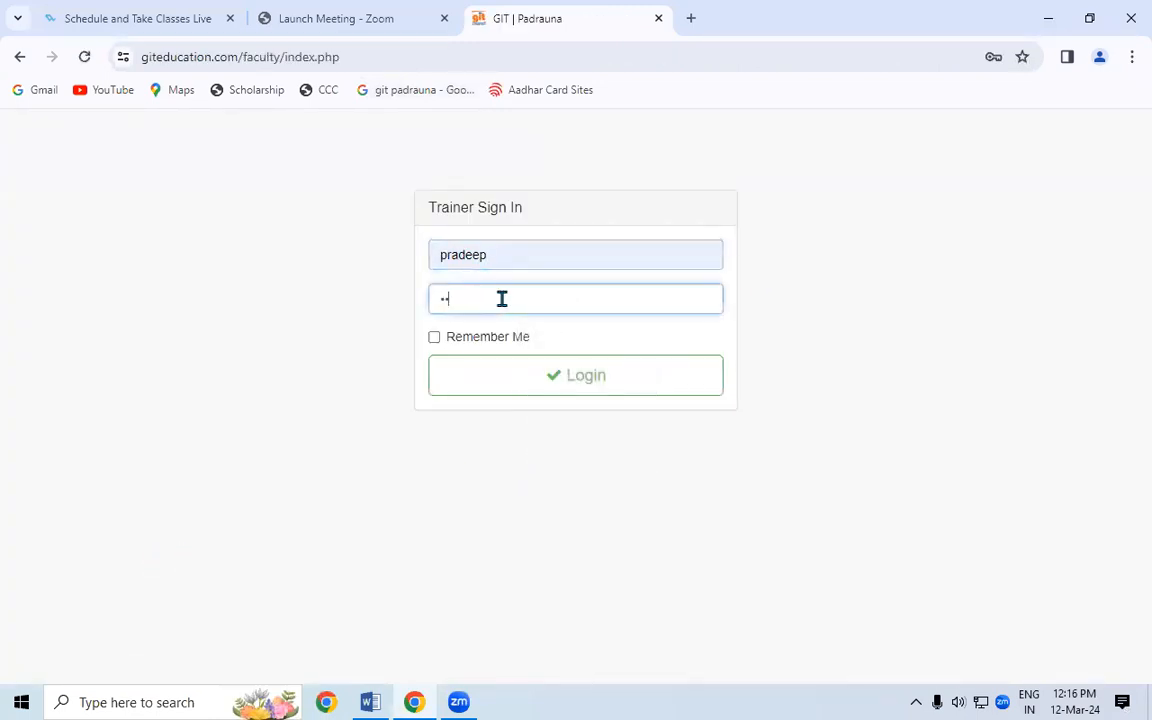
text(••••)
key(Return)
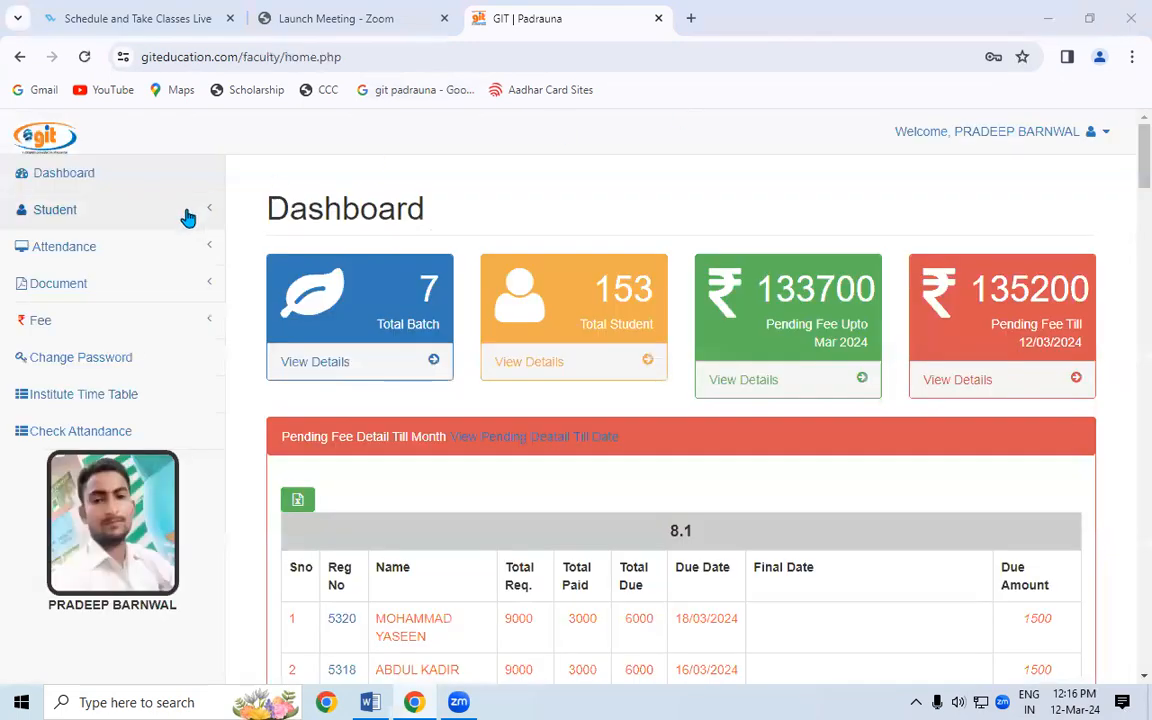
- Open the Tally Prime Accounting with GST (Basic) document for the topic Basic Accounting with GST Notes
click(88, 285)
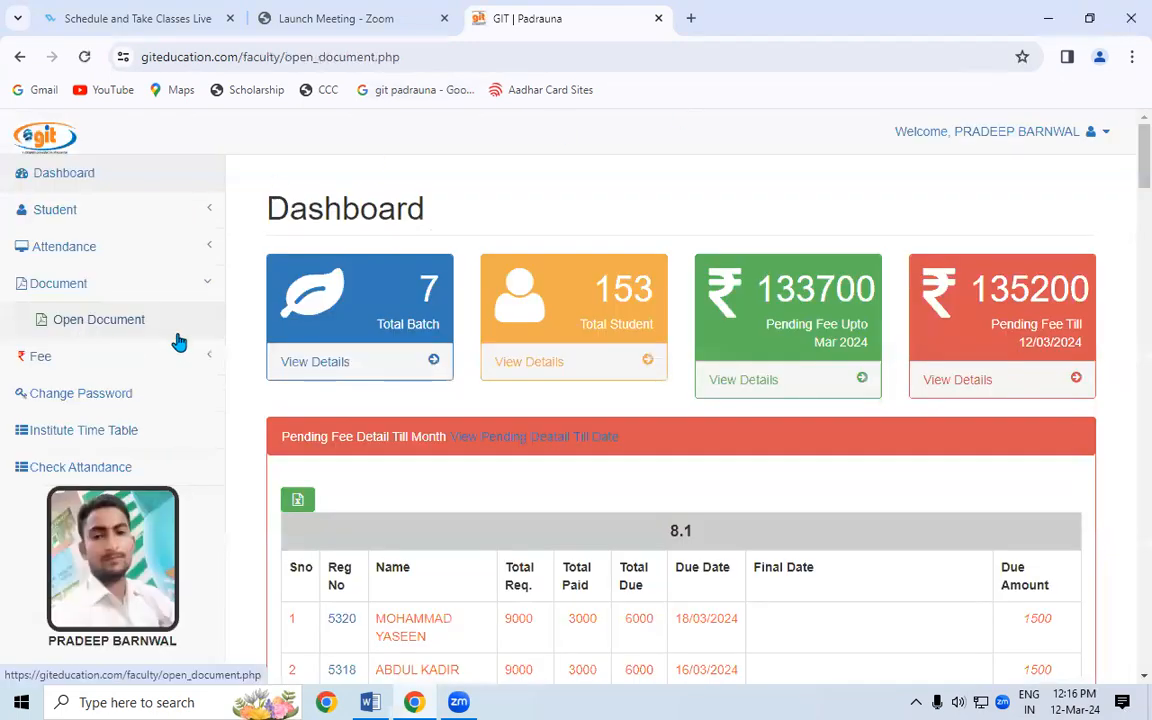
click(178, 328)
click(463, 280)
click(489, 416)
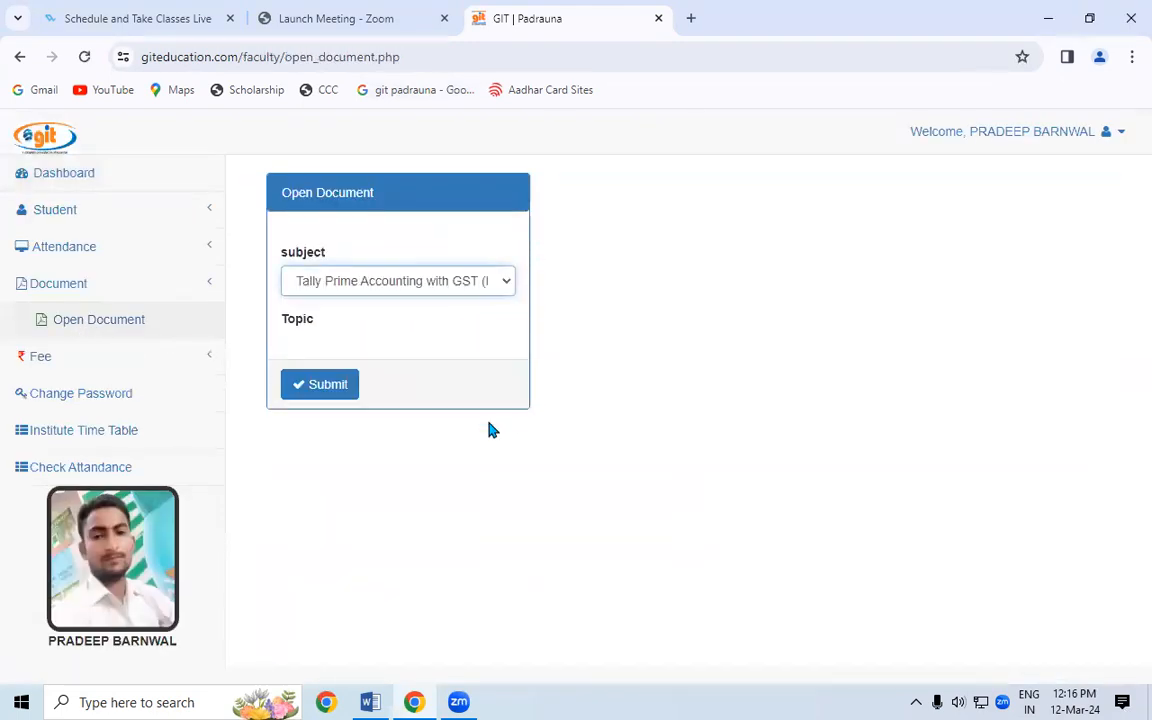
click(316, 418)
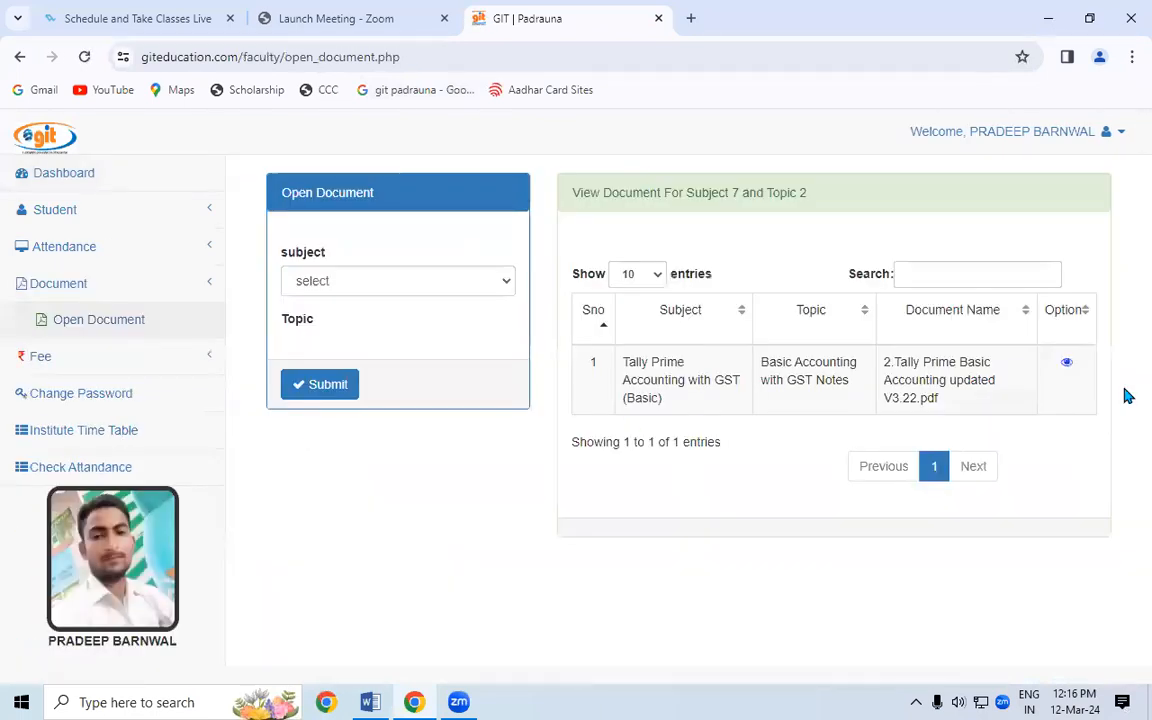
click(1066, 364)
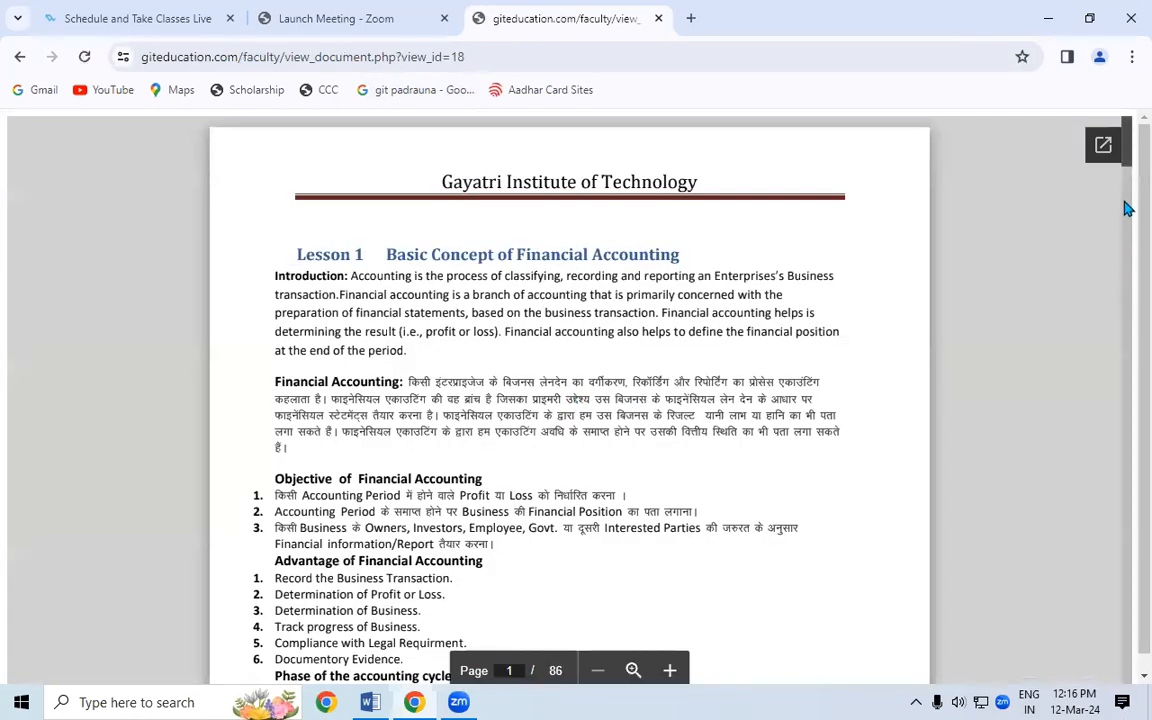
- Find the Stock Query section on page 64 of the notes and examine it enlarged to 125%
drag(1126, 152, 1126, 483)
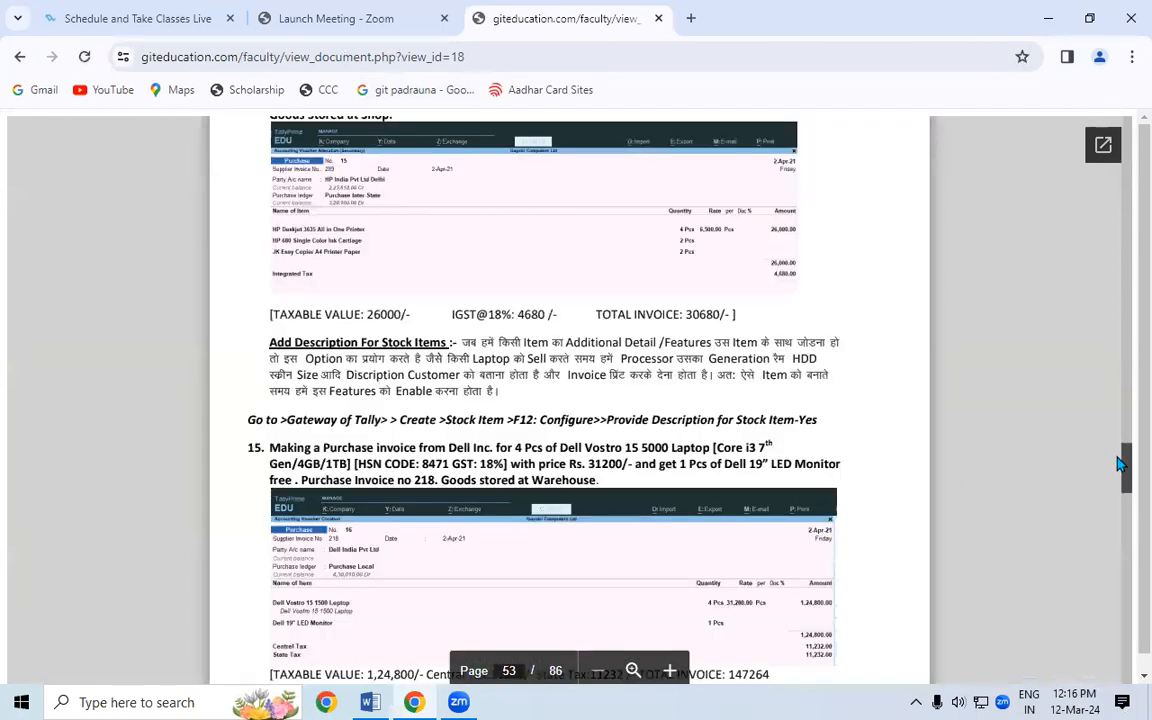
drag(1120, 463, 1126, 505)
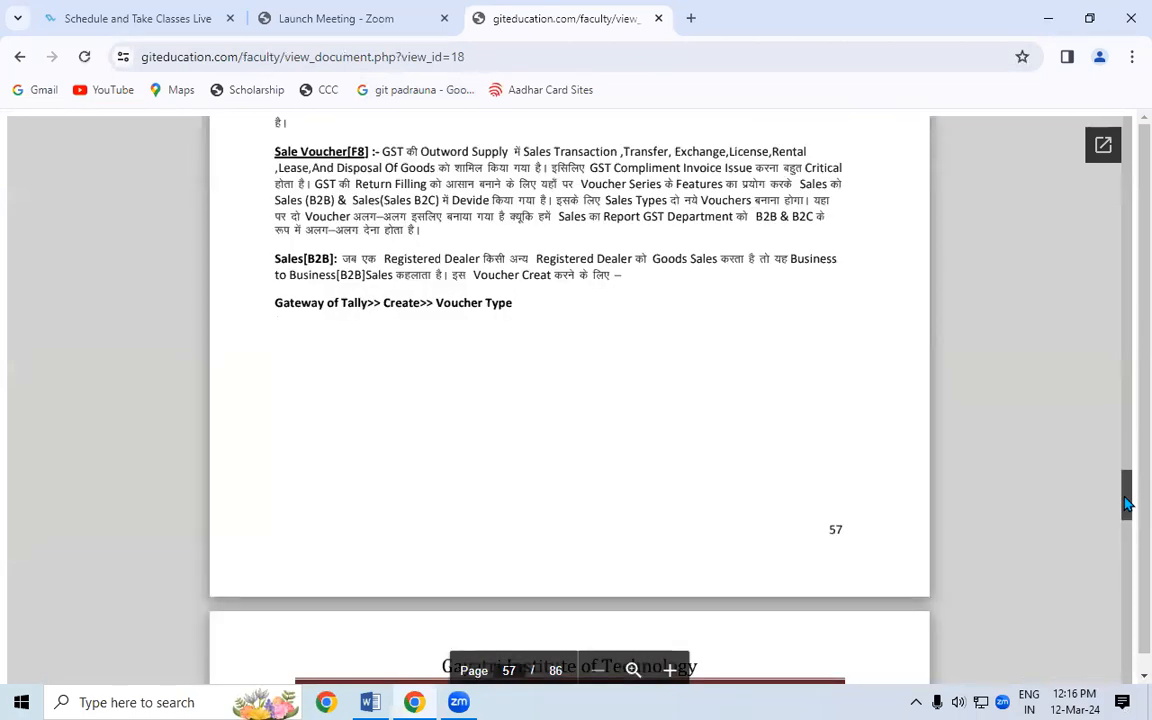
scroll(1126, 503, down, 10)
scroll(1126, 503, down, 10)
scroll(1126, 503, down, 10)
scroll(1126, 503, down, 10)
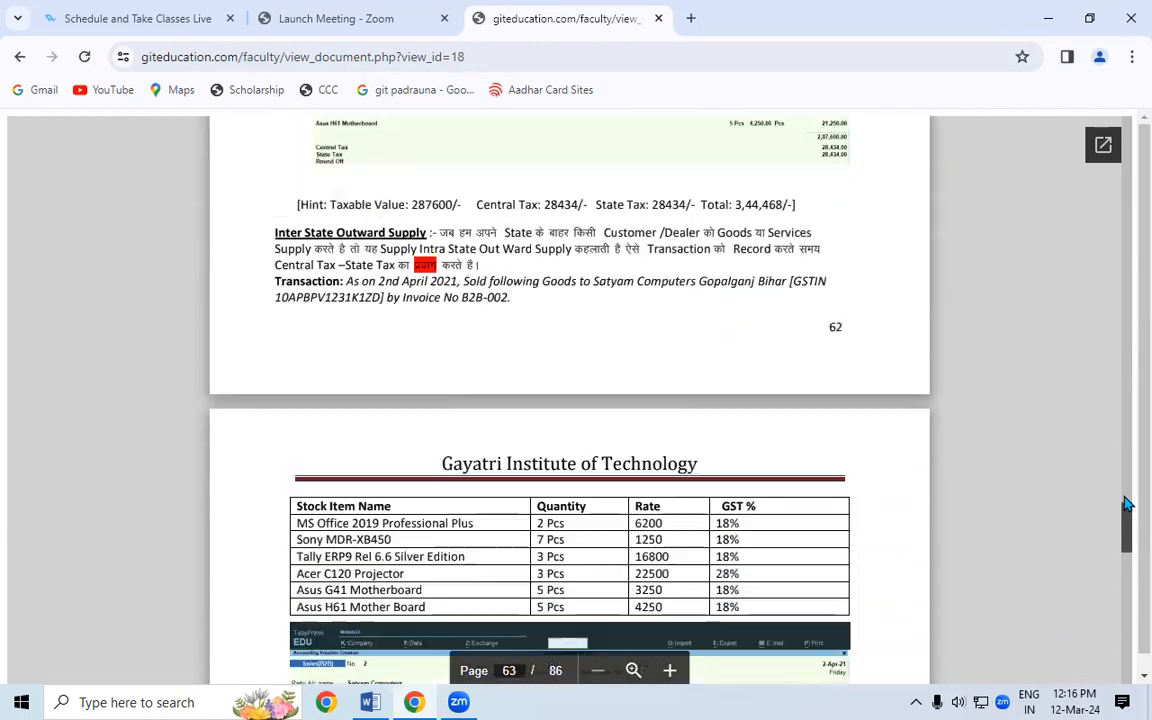
scroll(1126, 503, down, 5)
scroll(1126, 503, down, 6)
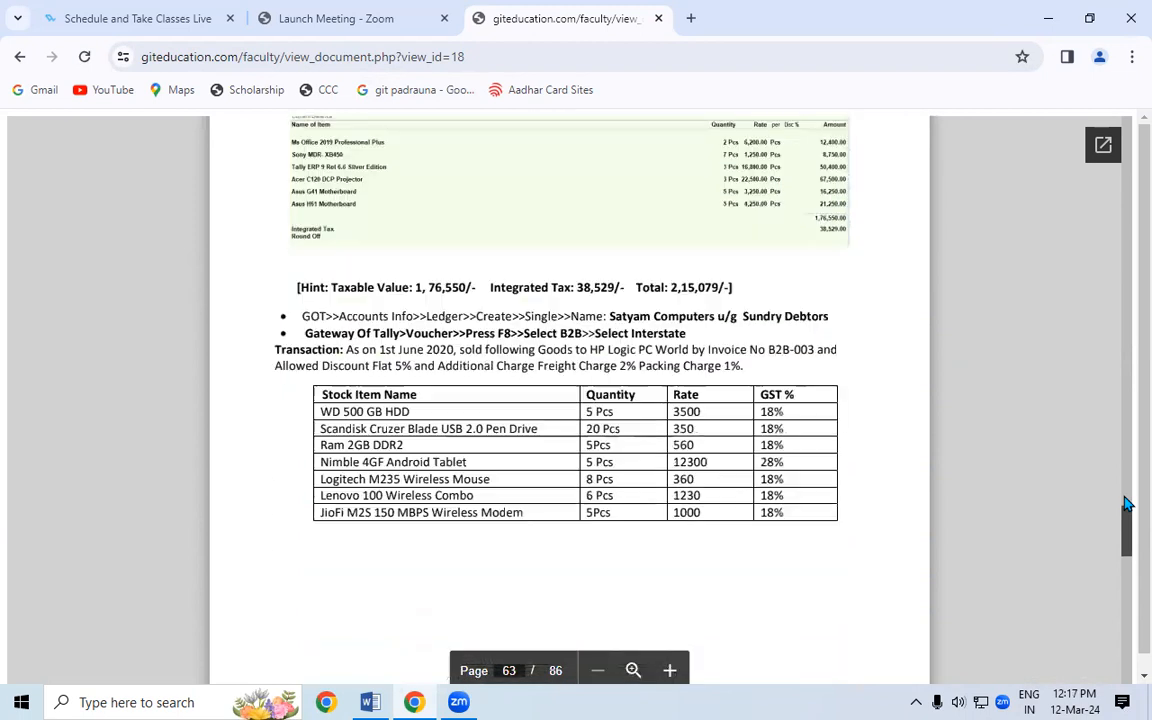
scroll(1126, 503, down, 5)
scroll(1126, 503, down, 4)
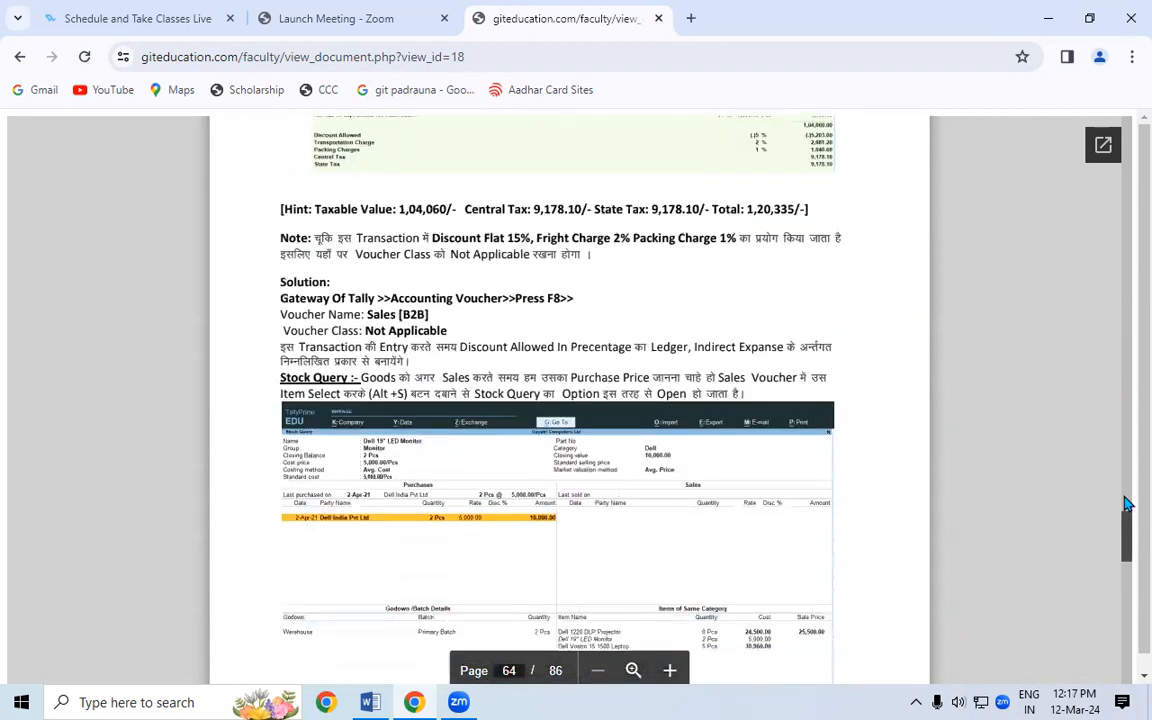
scroll(1126, 503, down, 3)
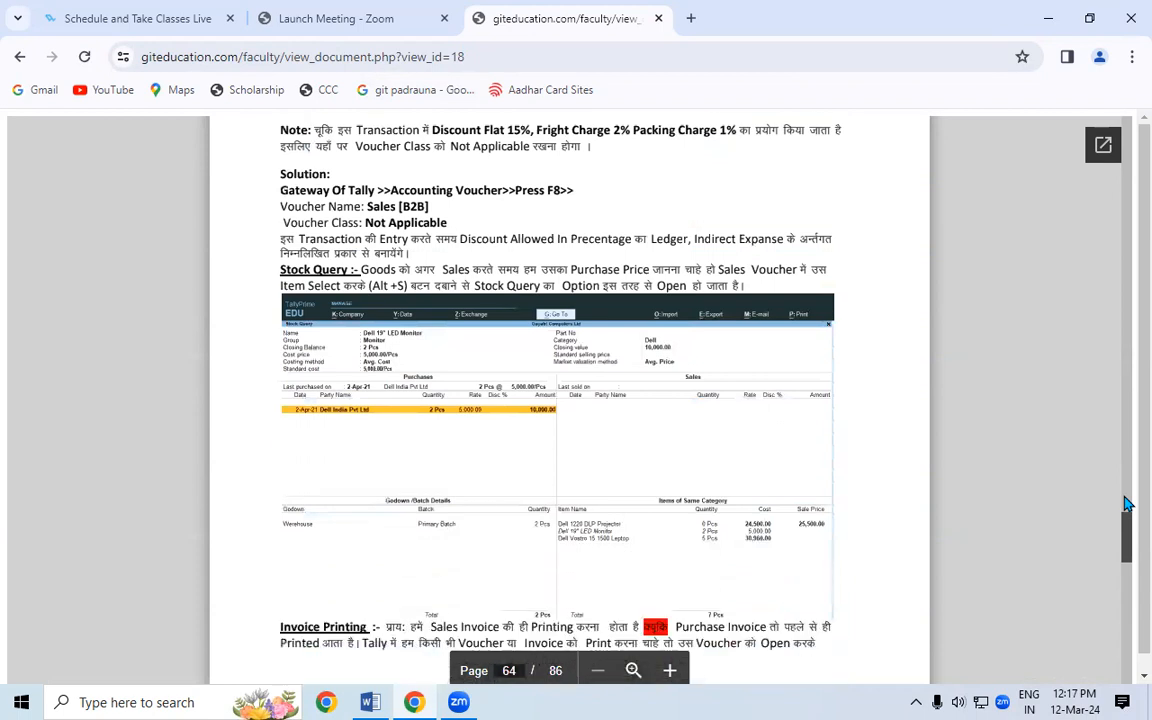
key(ctrl+plus)
key(ctrl+plus)
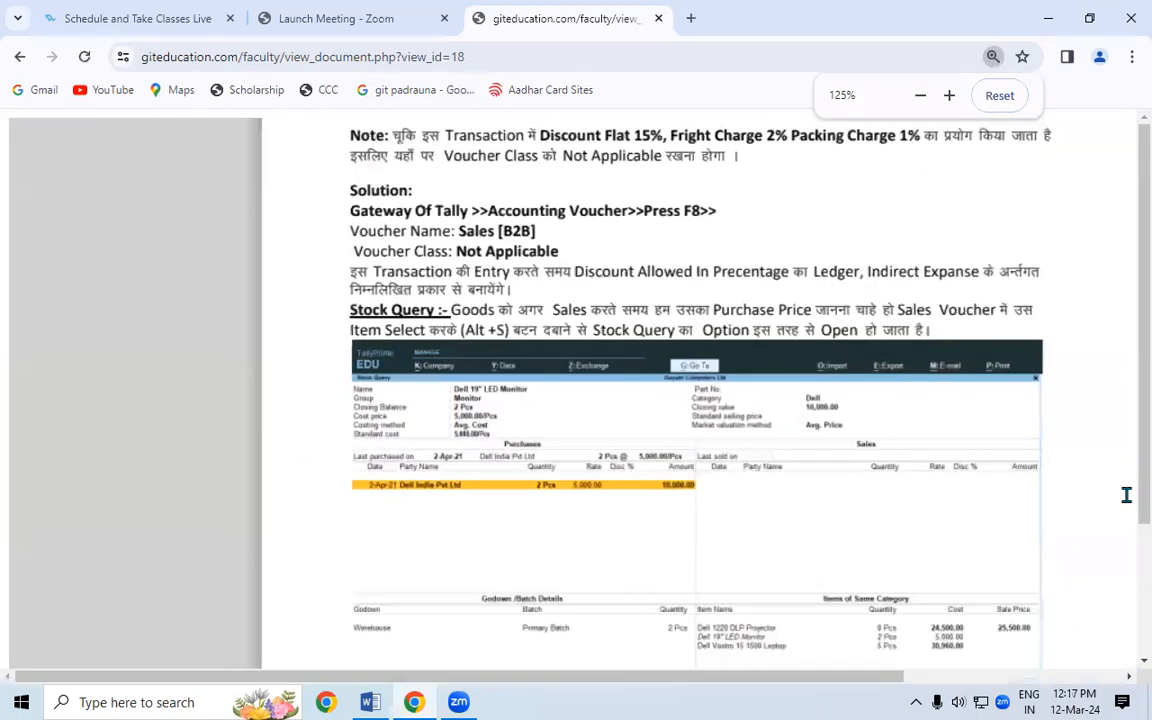
drag(836, 677, 938, 681)
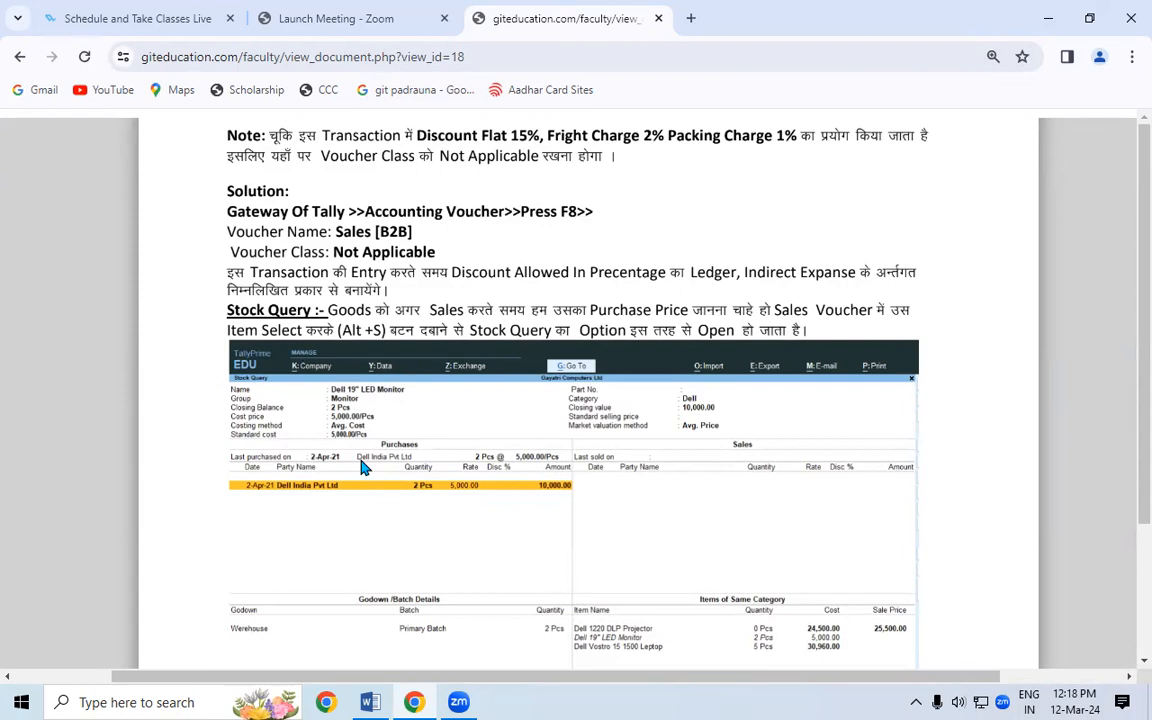
- Clear the open windows off the desktop and start TallyPrime
click(1060, 18)
click(1048, 17)
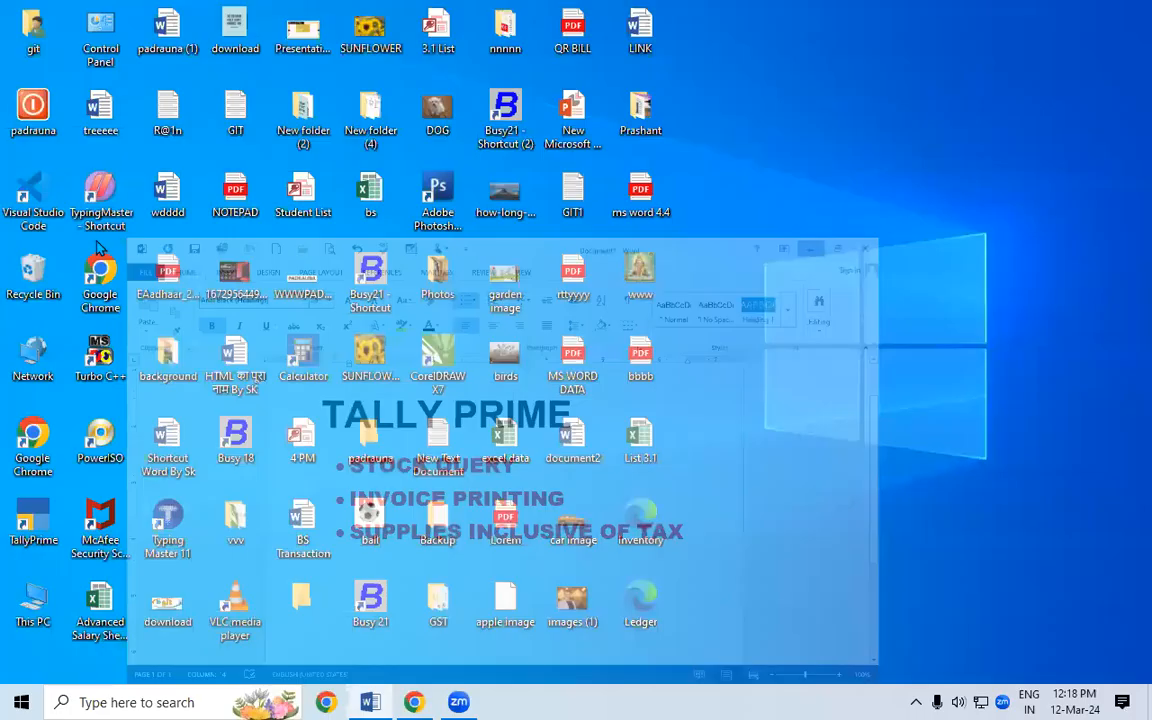
double_click(47, 519)
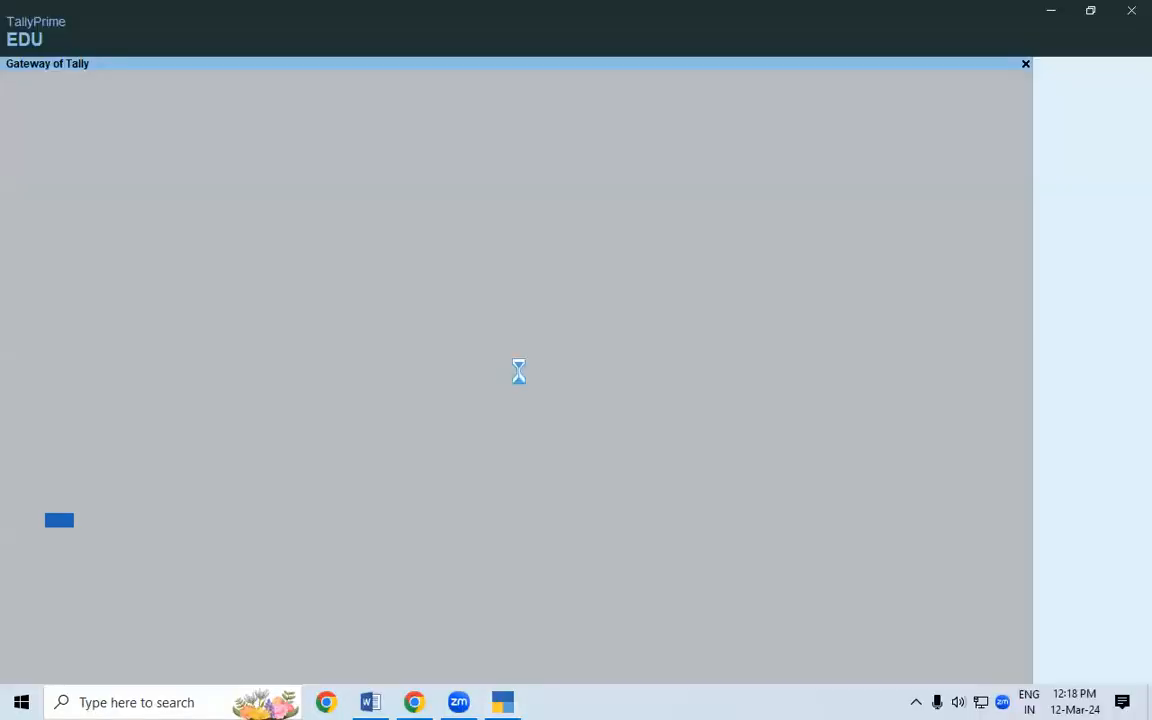
click(281, 410)
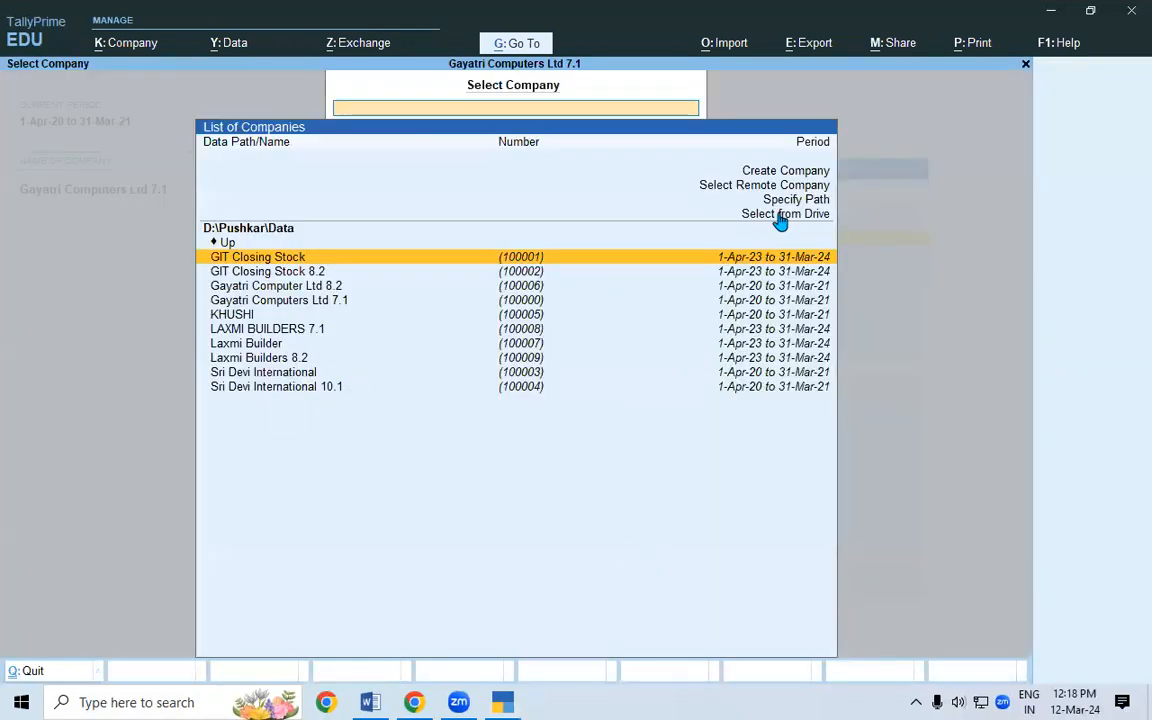
- Load the company Gayatri Computer Ltd from its data folder on drive D
click(780, 215)
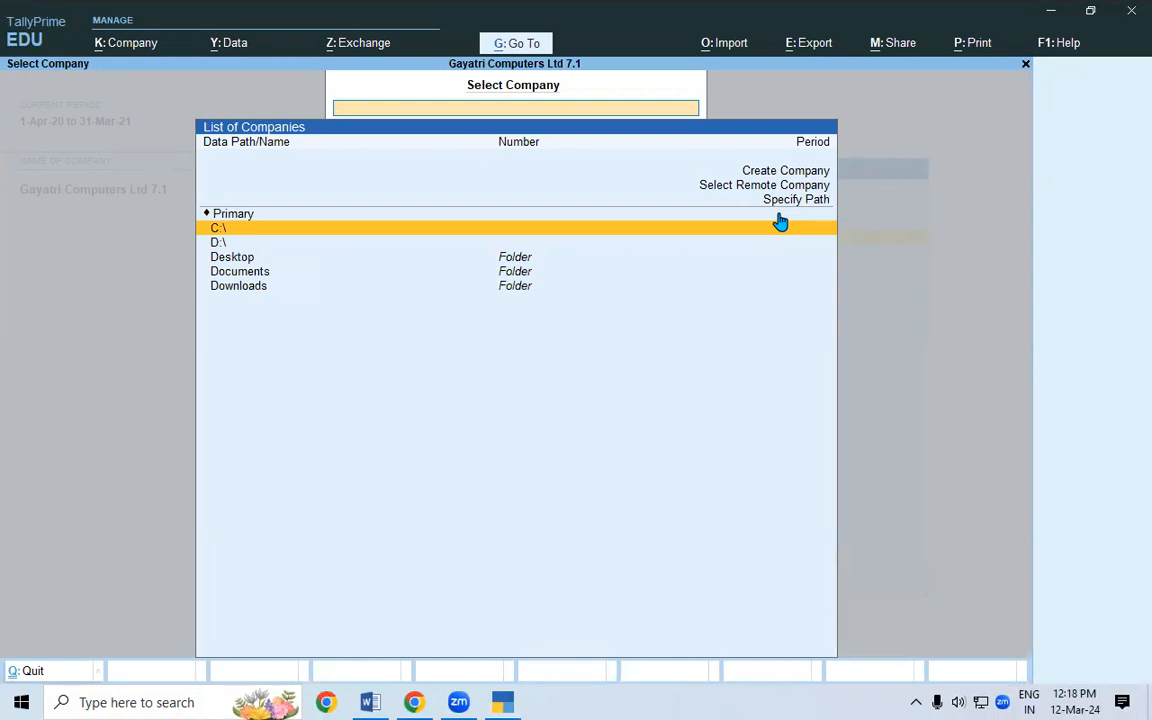
key(Down)
key(Return)
key(Down)
key(Down)
key(Down)
key(Down)
key(Down)
key(Down)
key(Down)
key(Down)
key(Down)
key(Down)
key(Down)
key(Down)
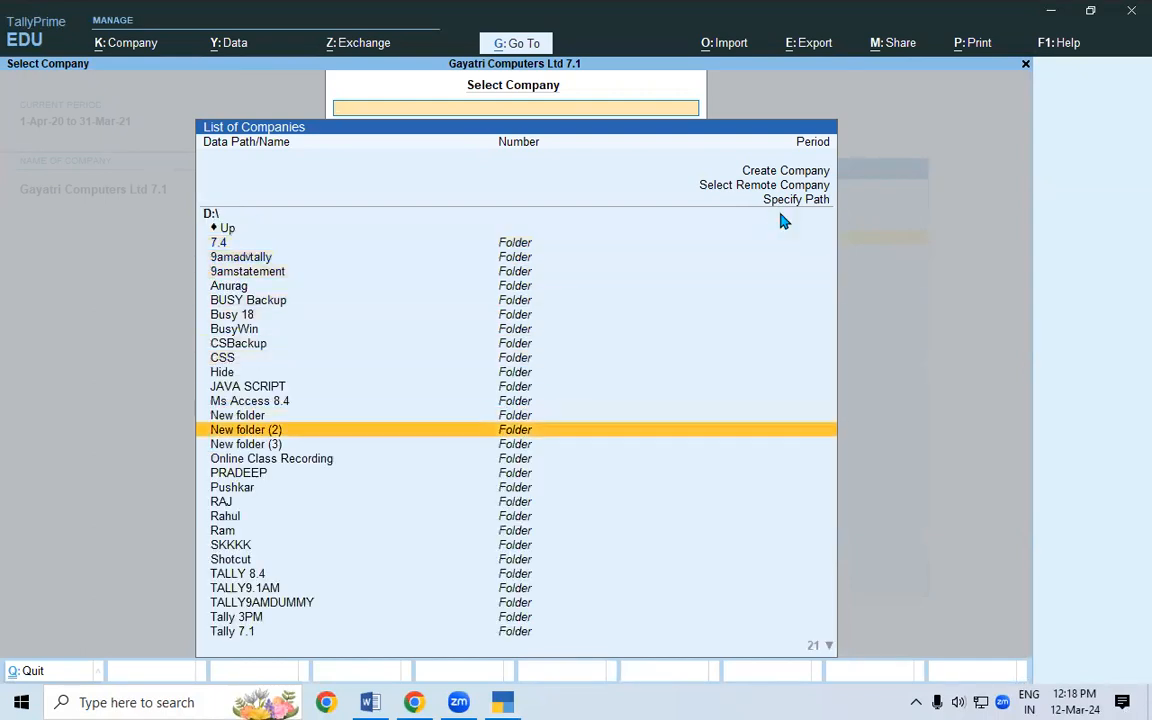
key(Down)
key(Down)
key(Down)
key(Down)
key(Down)
key(Down)
key(Down)
key(Down)
key(Down)
key(Down)
key(Down)
key(Down)
key(Down)
key(Down)
key(Down)
key(Down)
key(Down)
key(Down)
key(Down)
key(Down)
key(Up)
key(Up)
key(Up)
key(Up)
key(Up)
key(Up)
key(Up)
key(Up)
key(Return)
key(Return)
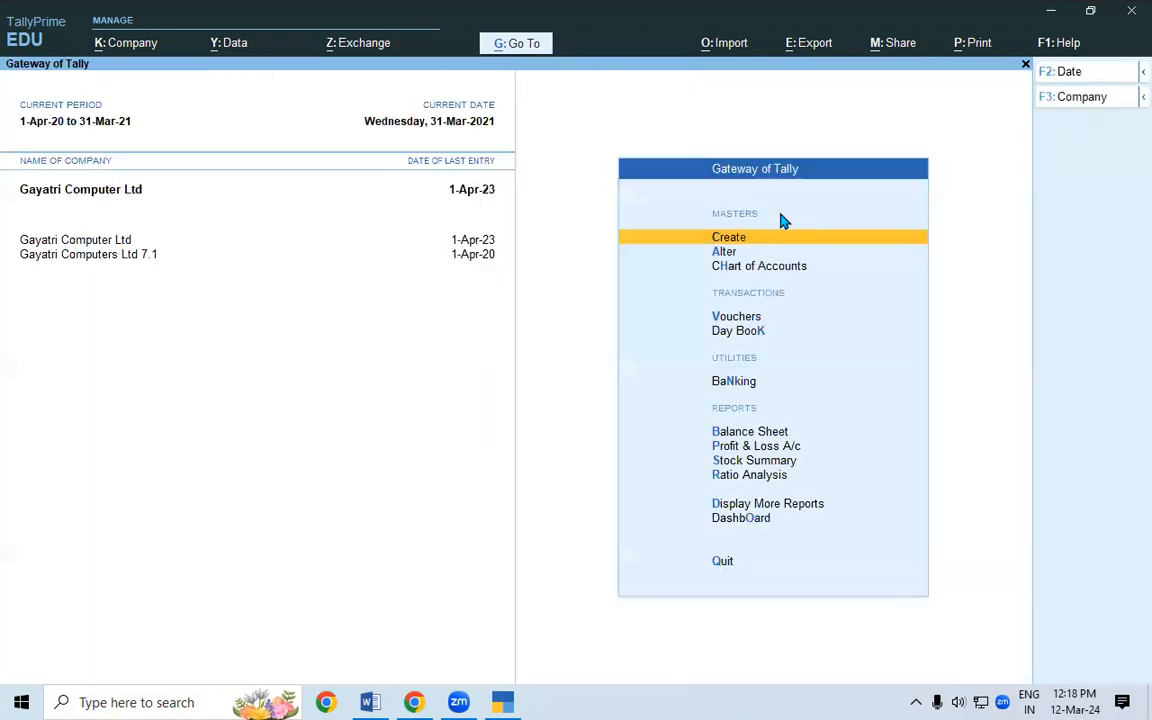
- Look at the Day Book, try to set the current date to 01/04/2023 and return to the Gateway of Tally
key(k)
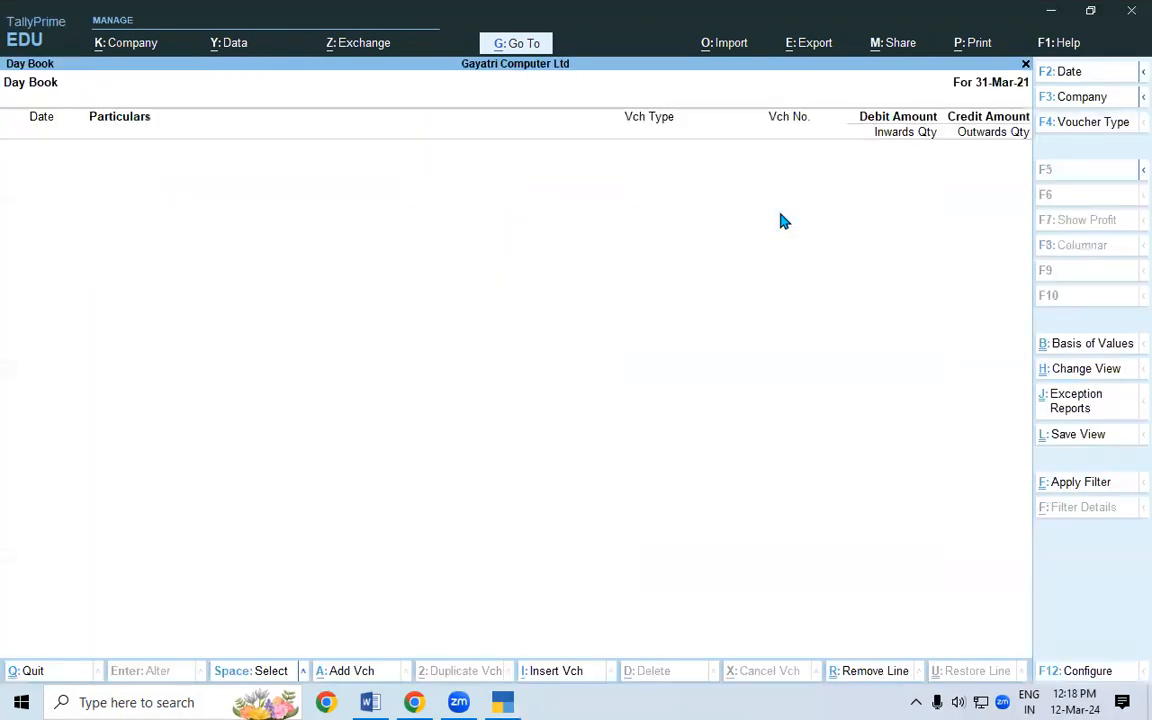
key(Escape)
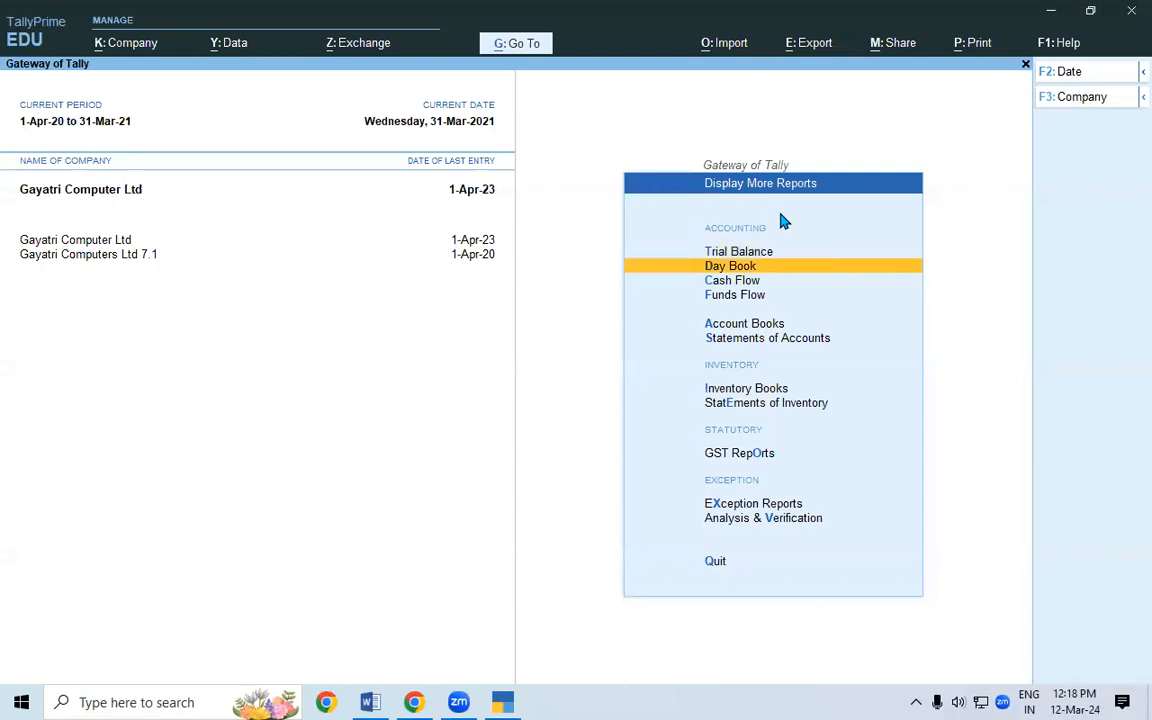
key(F2)
text(01/04/)
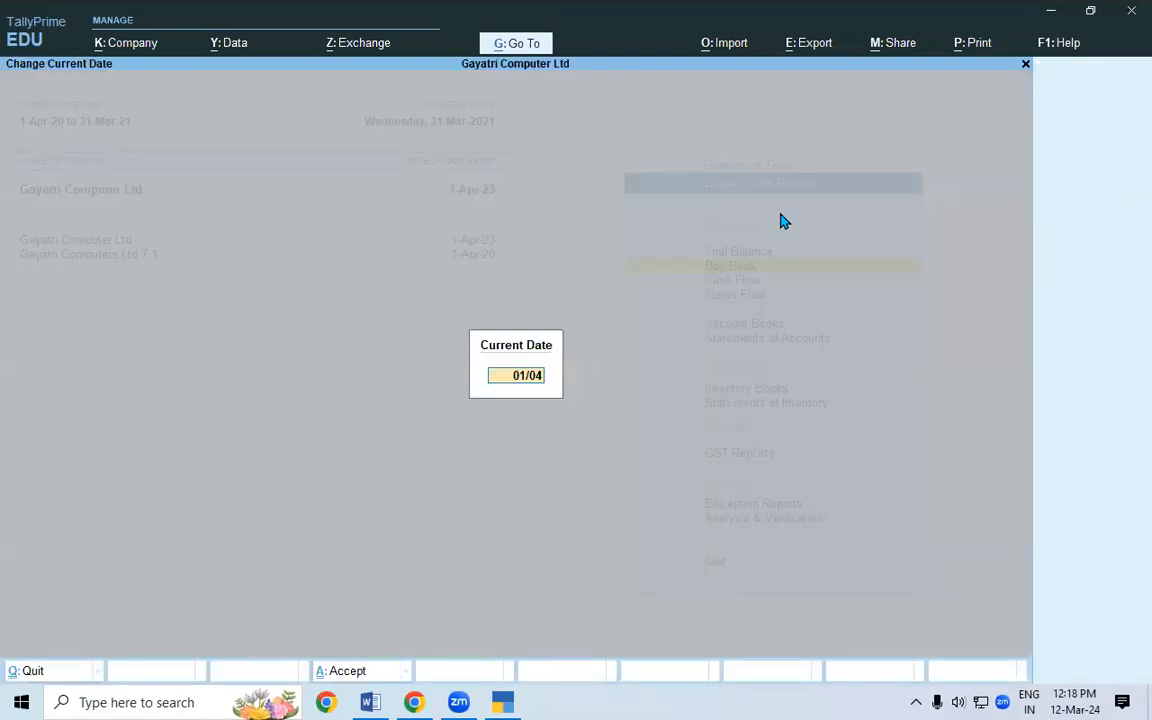
text(2023)
key(Return)
key(Escape)
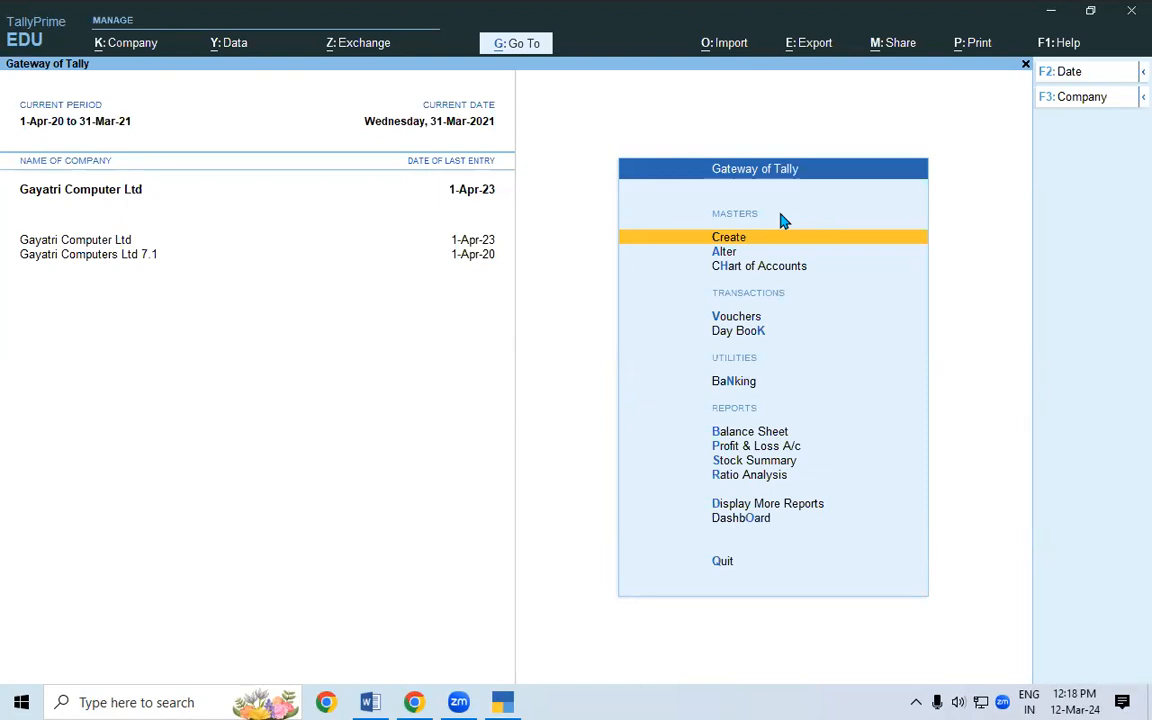
- Start a Sales B2B voucher using the voucher class SALES LOCAL
key(v)
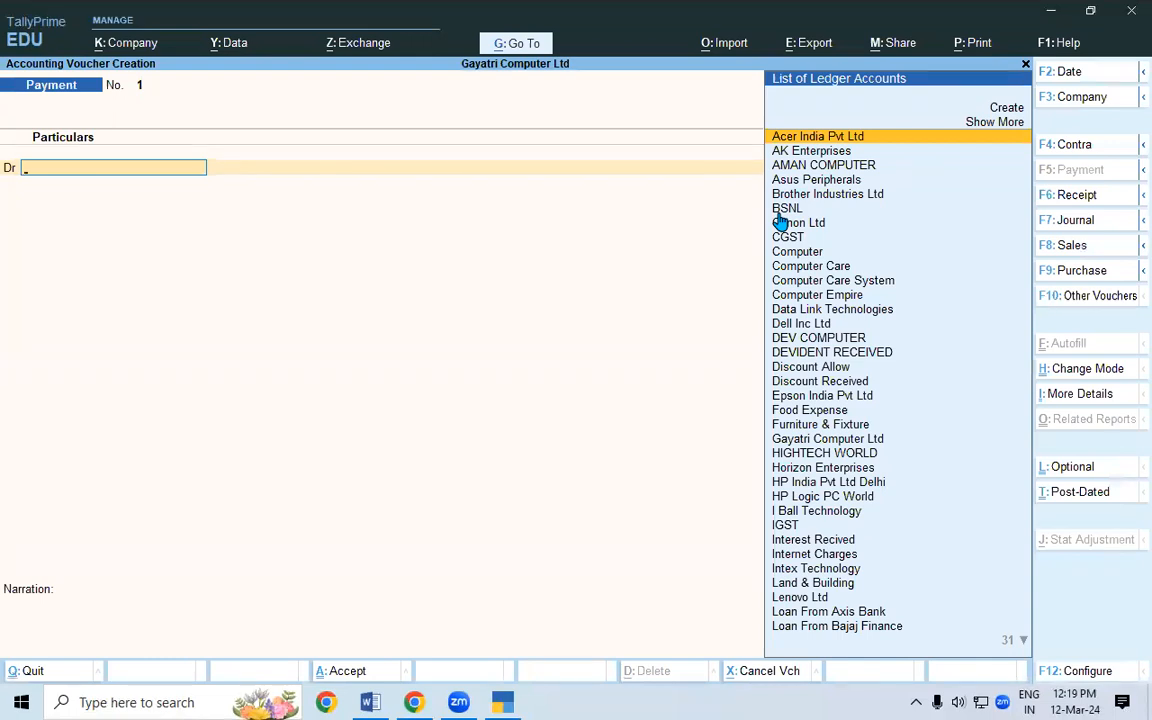
key(F8)
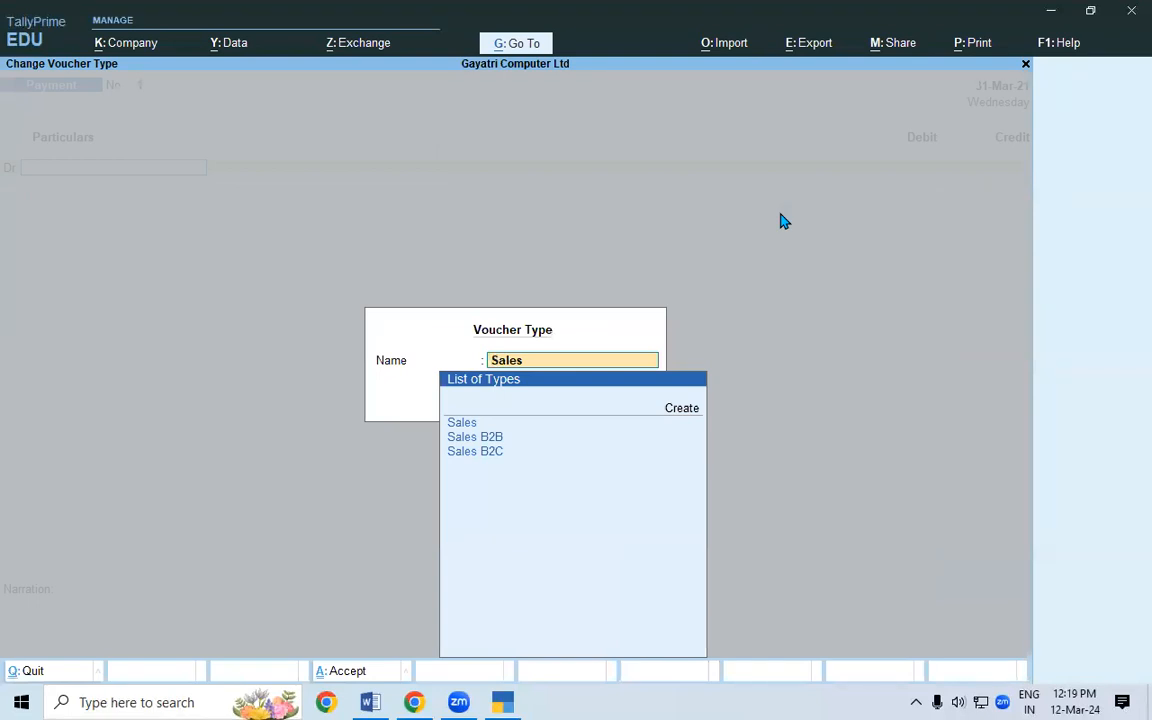
key(Down)
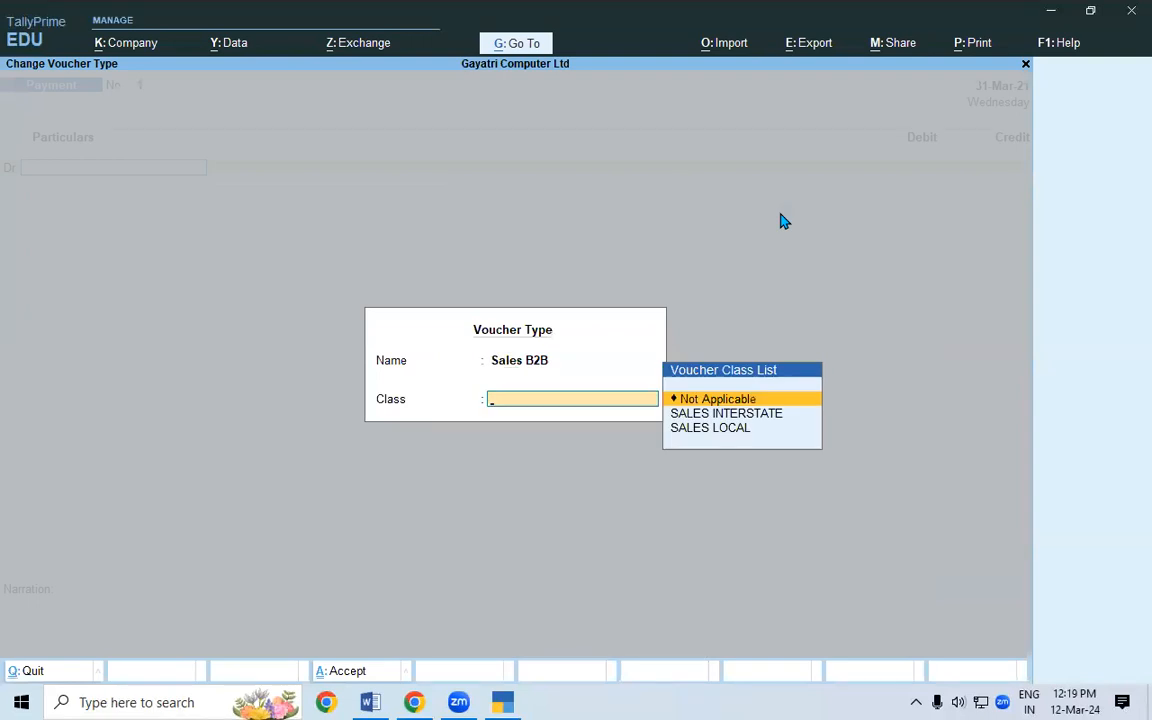
key(Down)
key(Down)
key(Return)
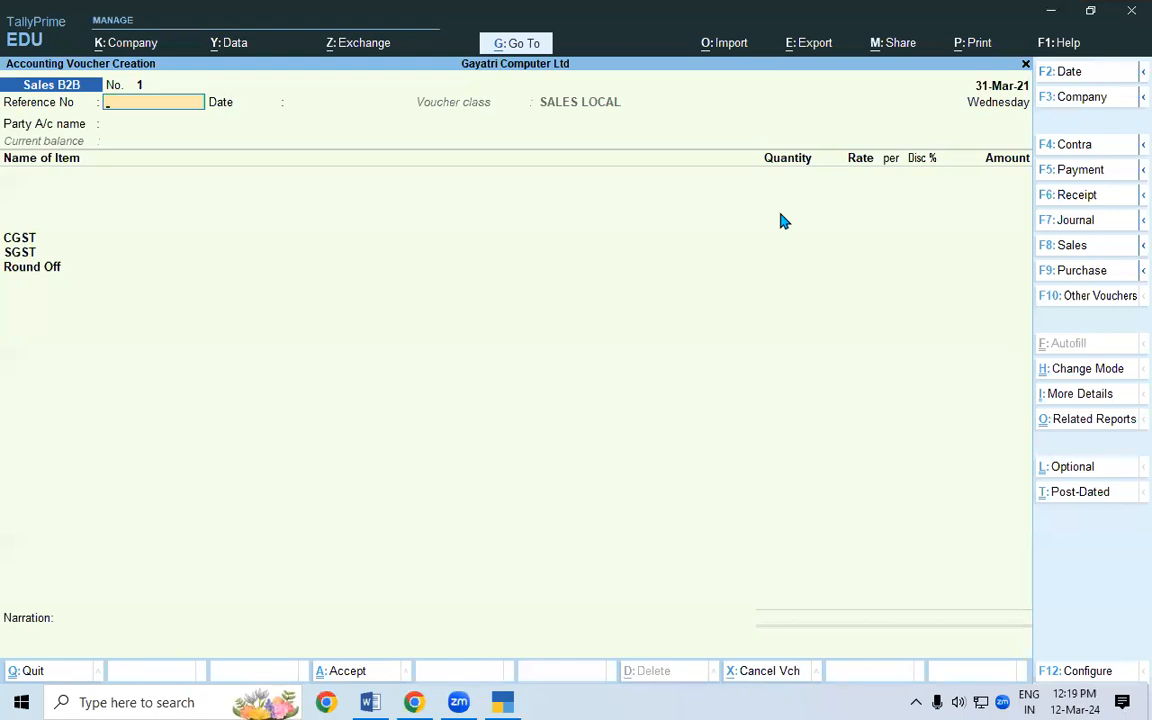
- Set the reporting period to run from 01/04/2023 to 01/04/2023
key(alt+F2)
text(01/04)
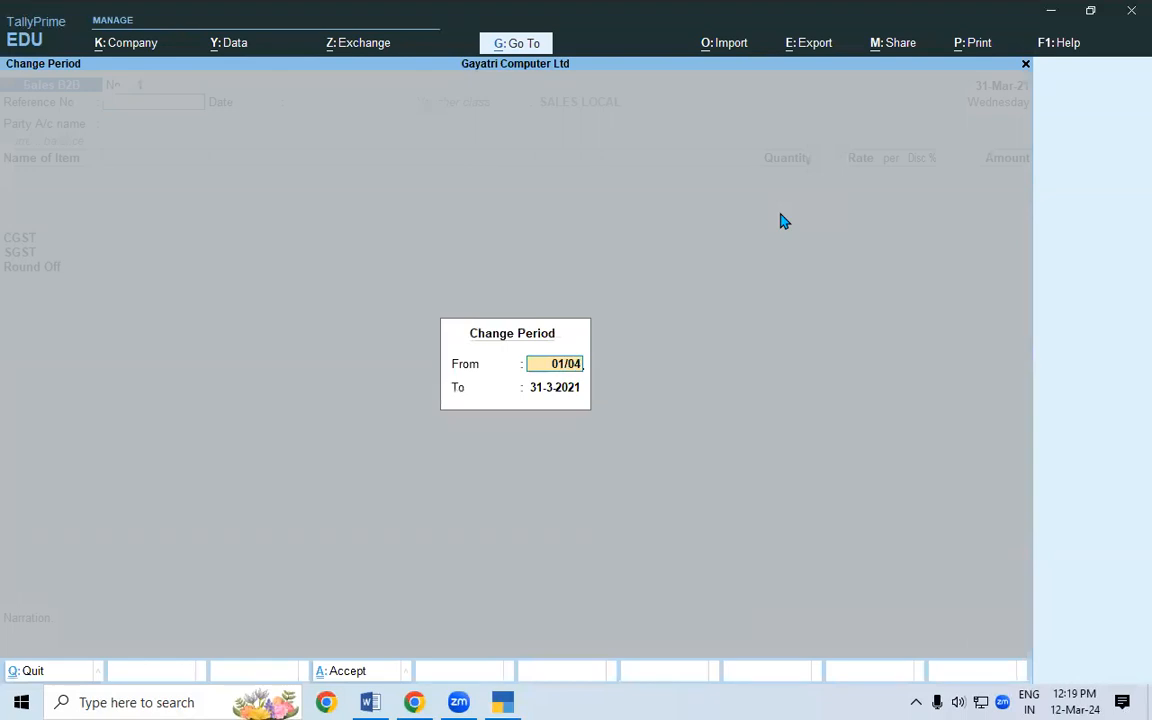
text(/2023)
key(Return)
text(0)
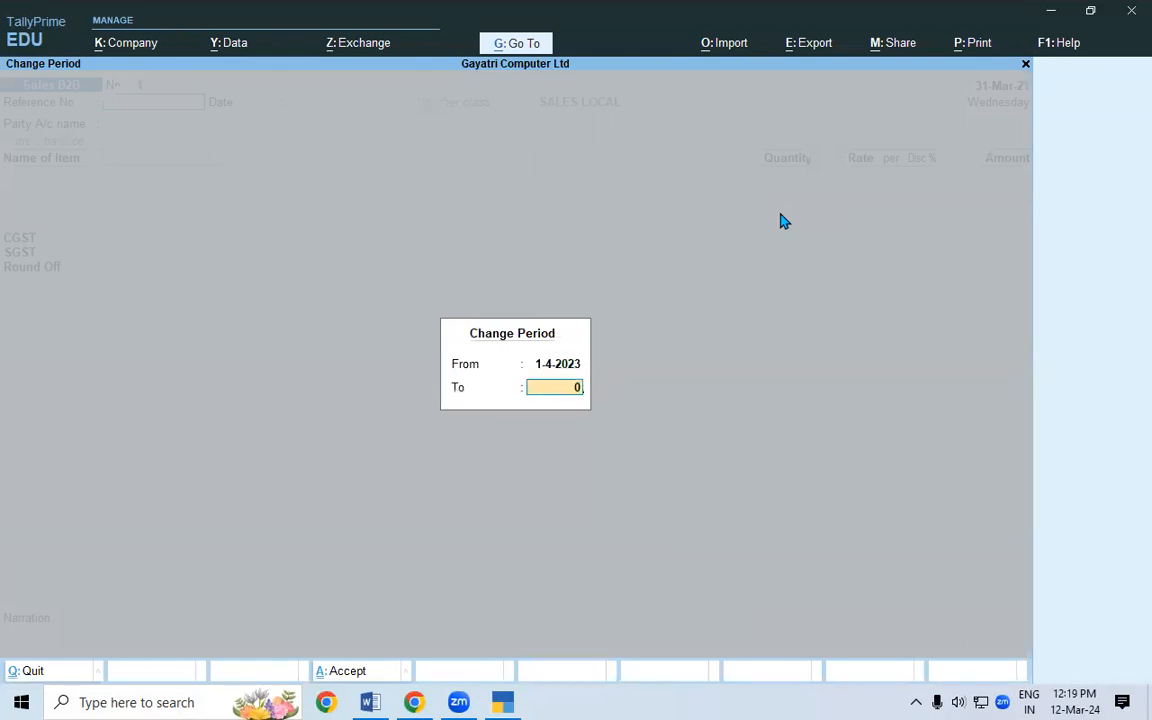
text(1/04/2023)
key(Return)
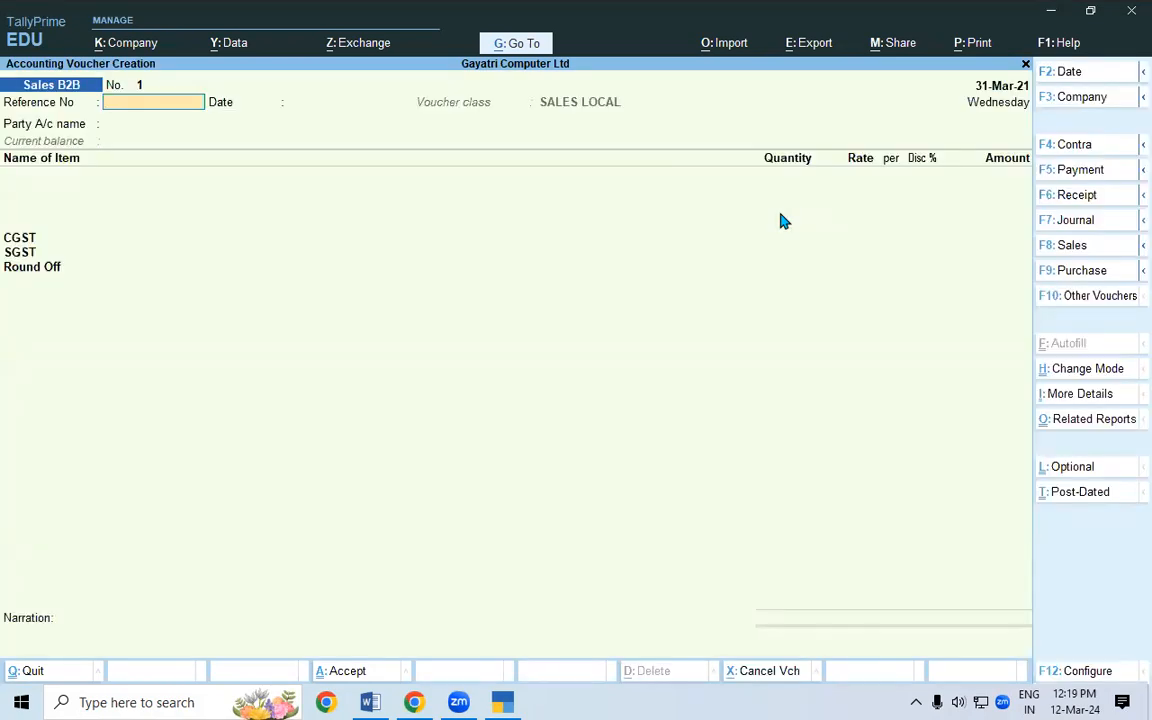
- Set the voucher date to 01/04/2023
key(F2)
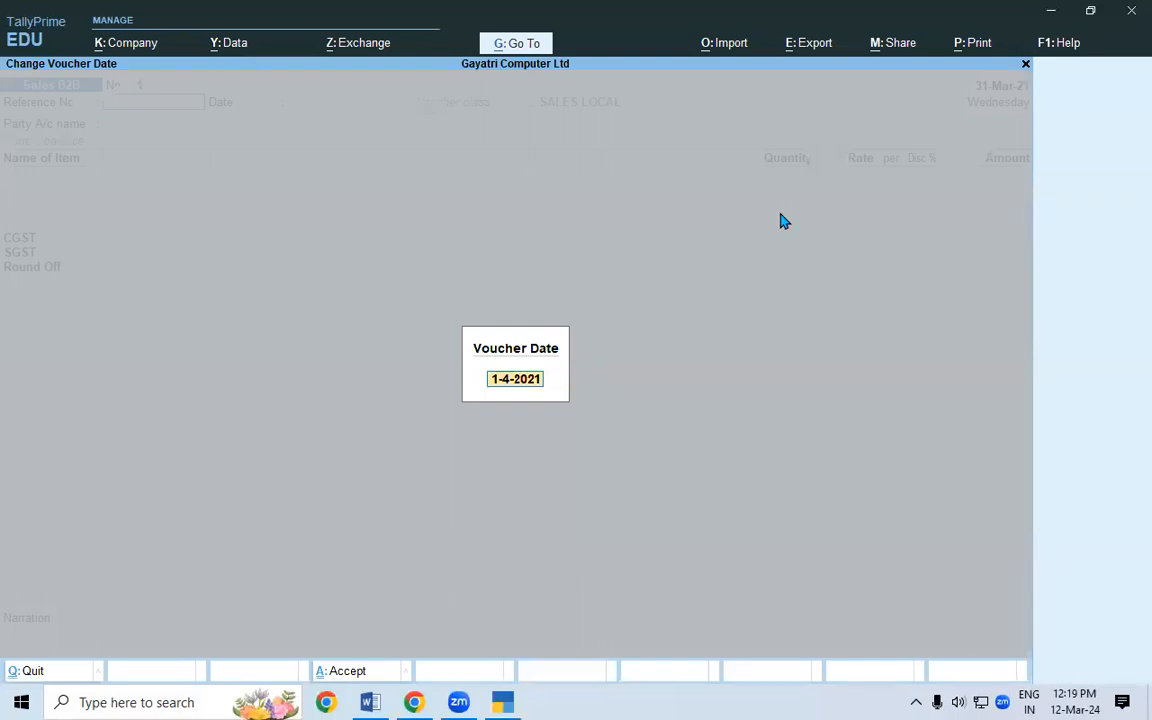
key(BackSpace)
text(01/04/2023)
key(Return)
- Enter 212 as the voucher's reference number and accept 1-Apr-23 as the reference date
key(Return)
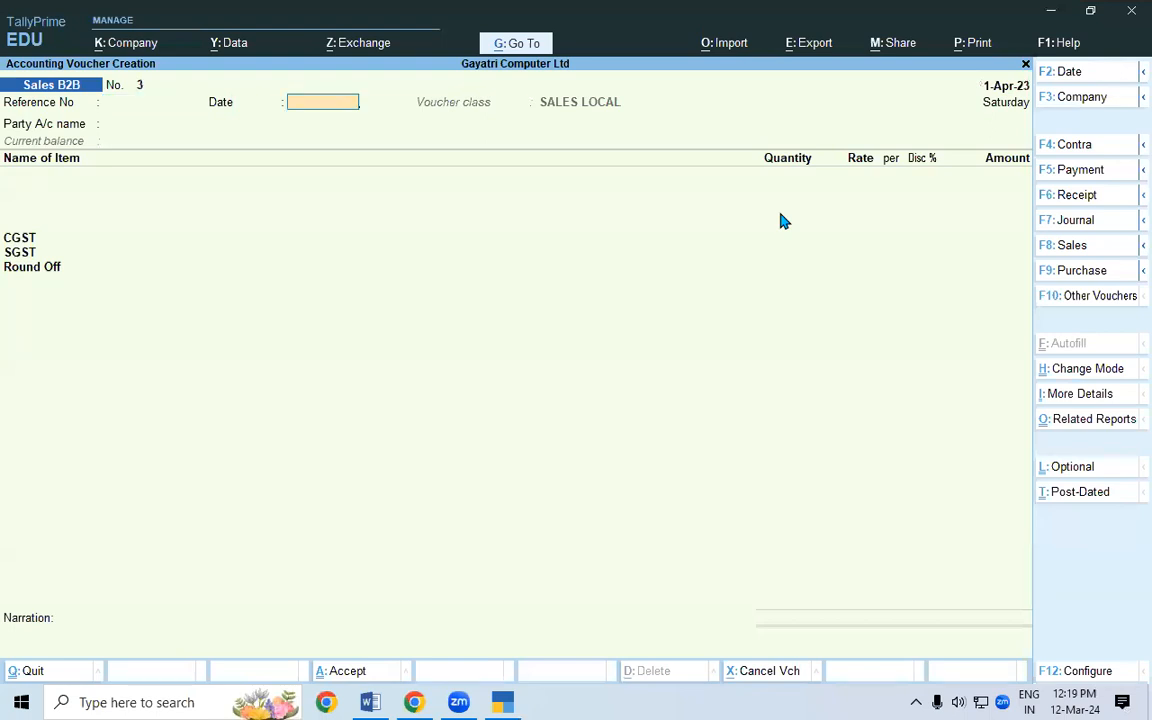
key(BackSpace)
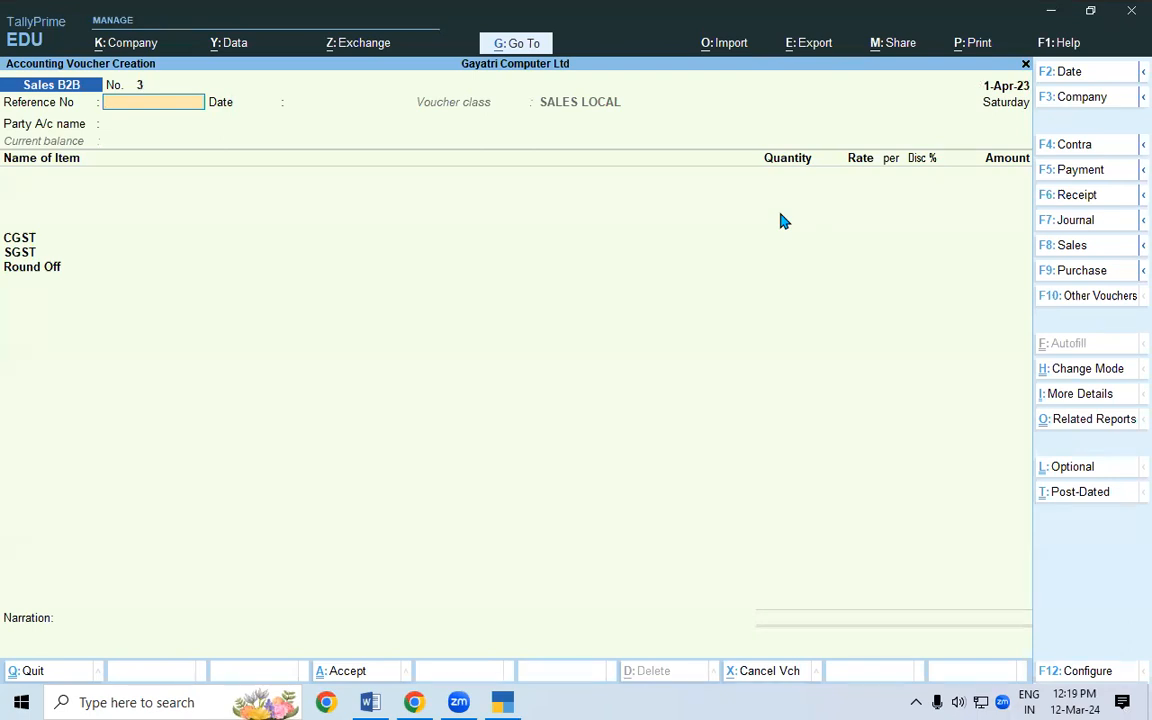
text(212)
key(Return)
key(Return)
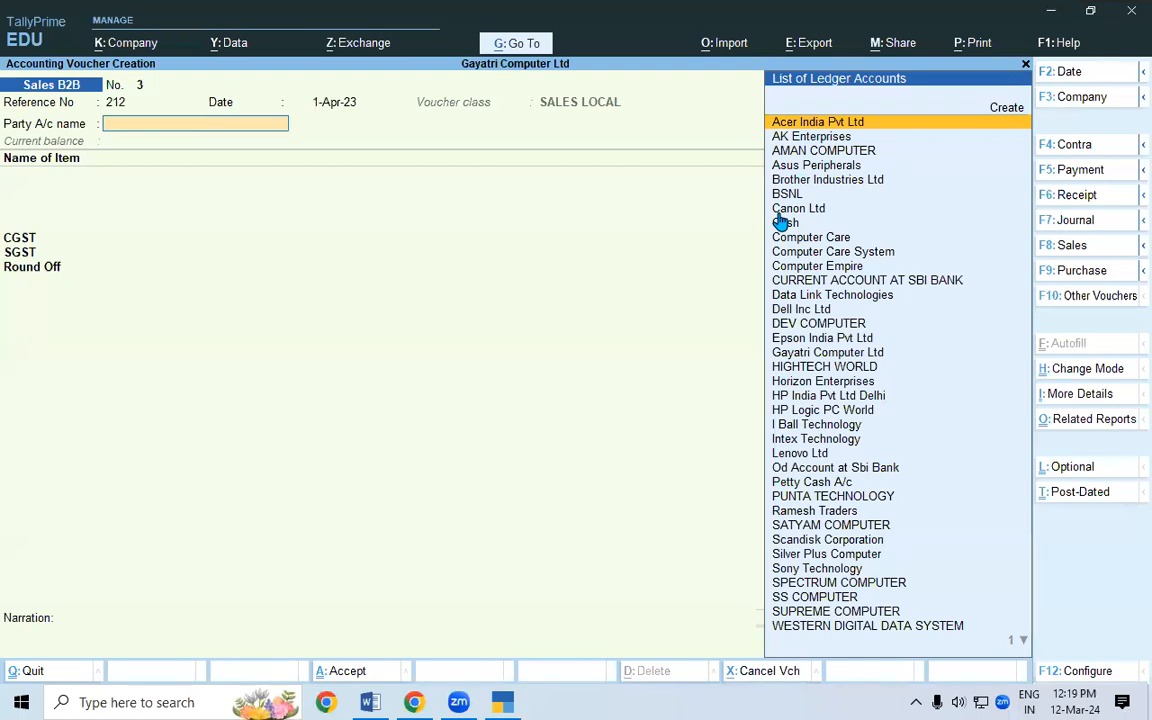
- Choose Acer India Pvt Ltd as the party account and accept its additional details without changes
key(Return)
key(Return)
key(Return)
key(Return)
key(Return)
key(Return)
key(Return)
key(Return)
key(Return)
key(Return)
key(Return)
key(Return)
key(Return)
key(Return)
key(Return)
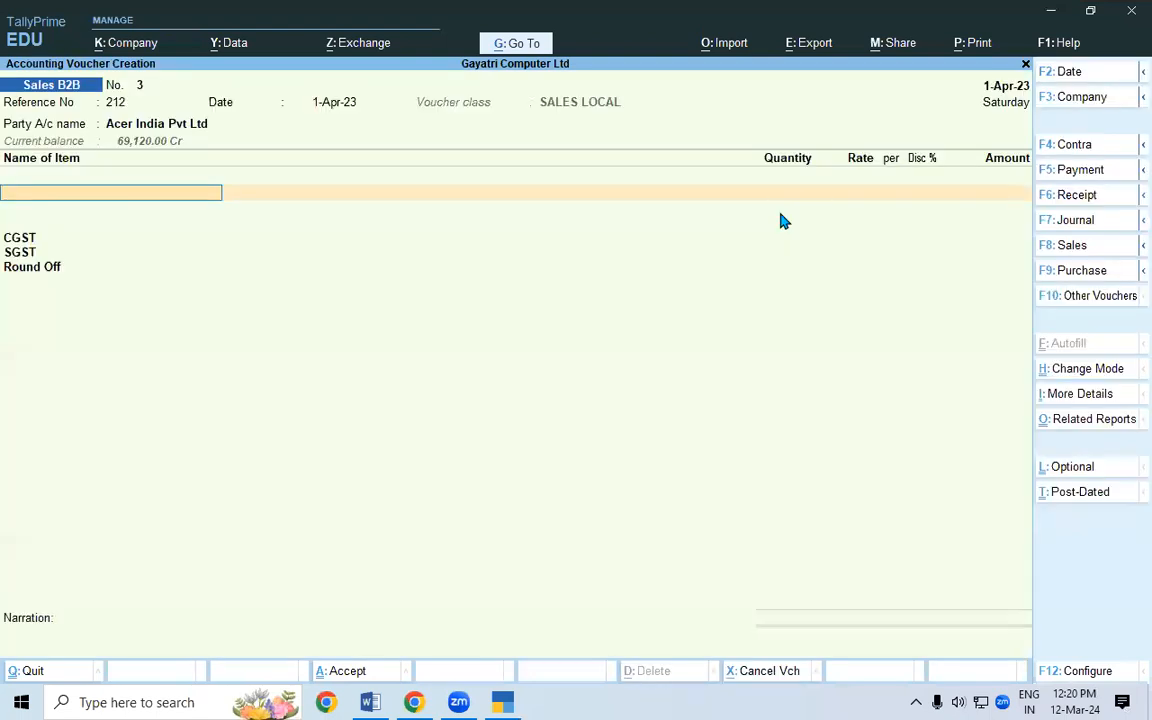
- Choose CANON LBP 2900 B PRINTER as the stock item, leave its description blank and proceed to the item allocations
text(A)
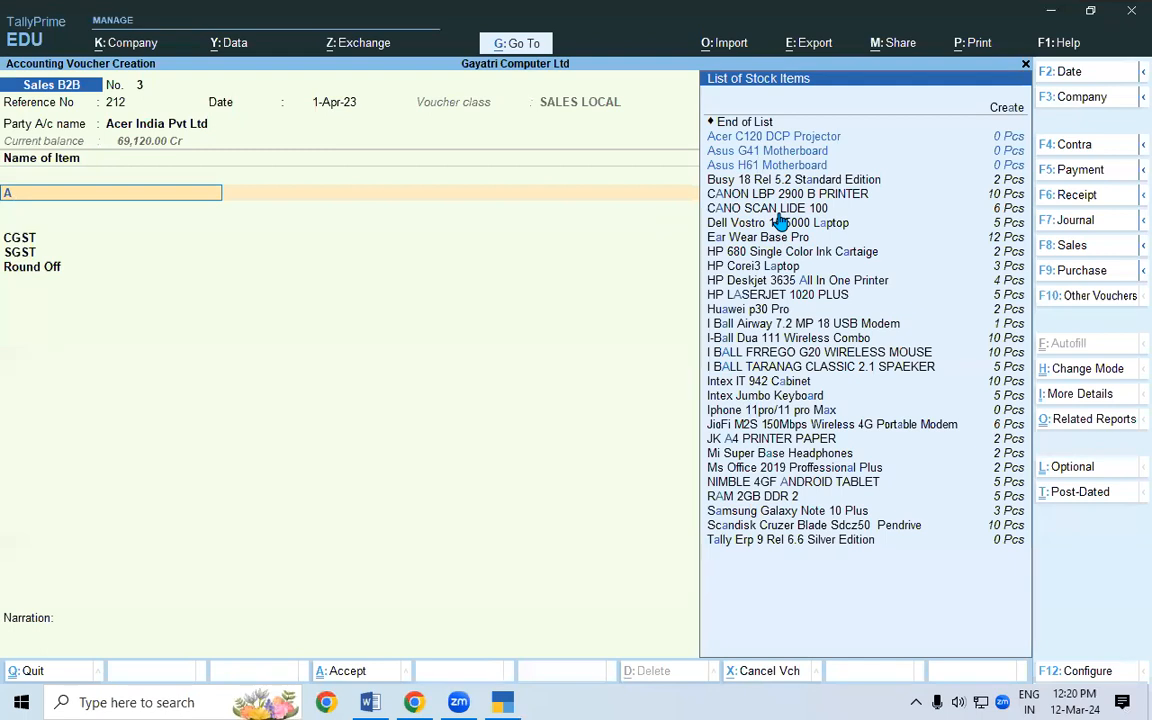
key(Down)
key(Down)
key(Down)
key(Down)
key(Down)
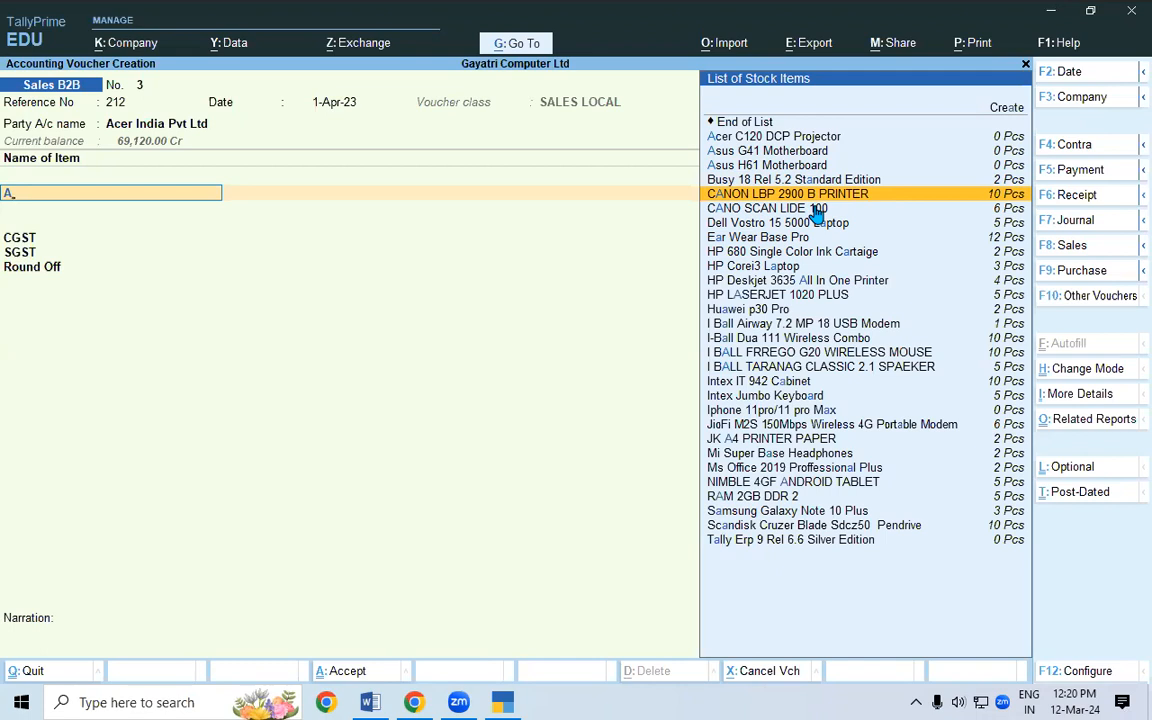
key(Return)
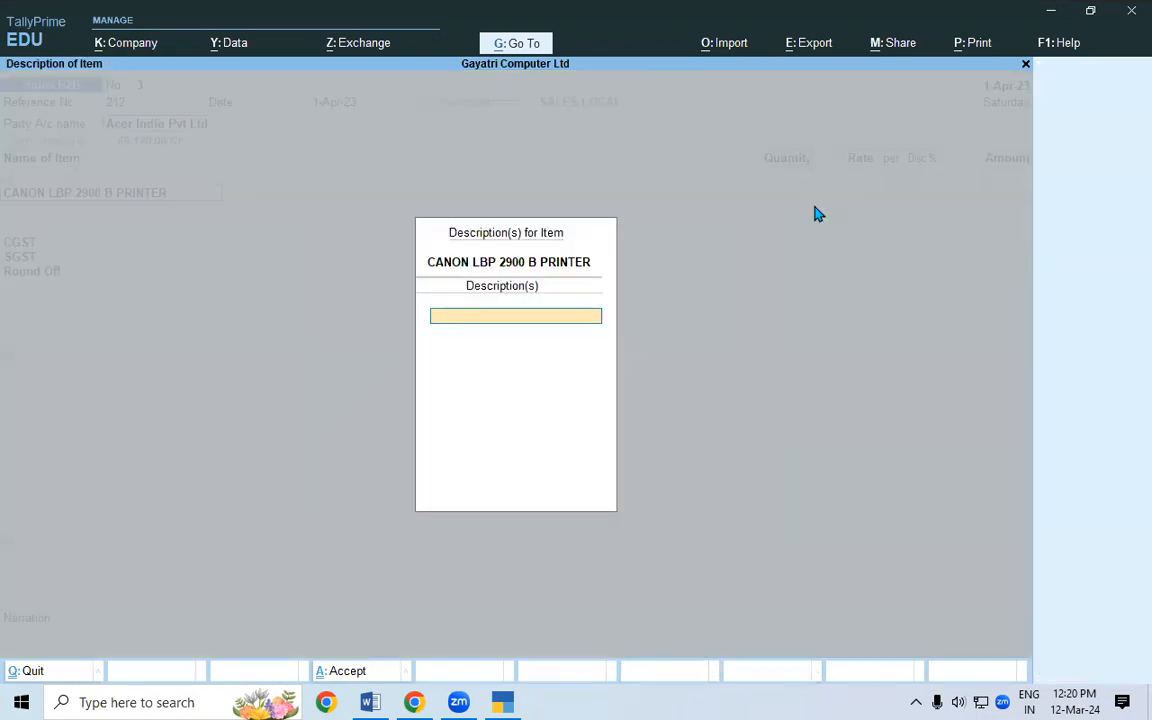
key(Return)
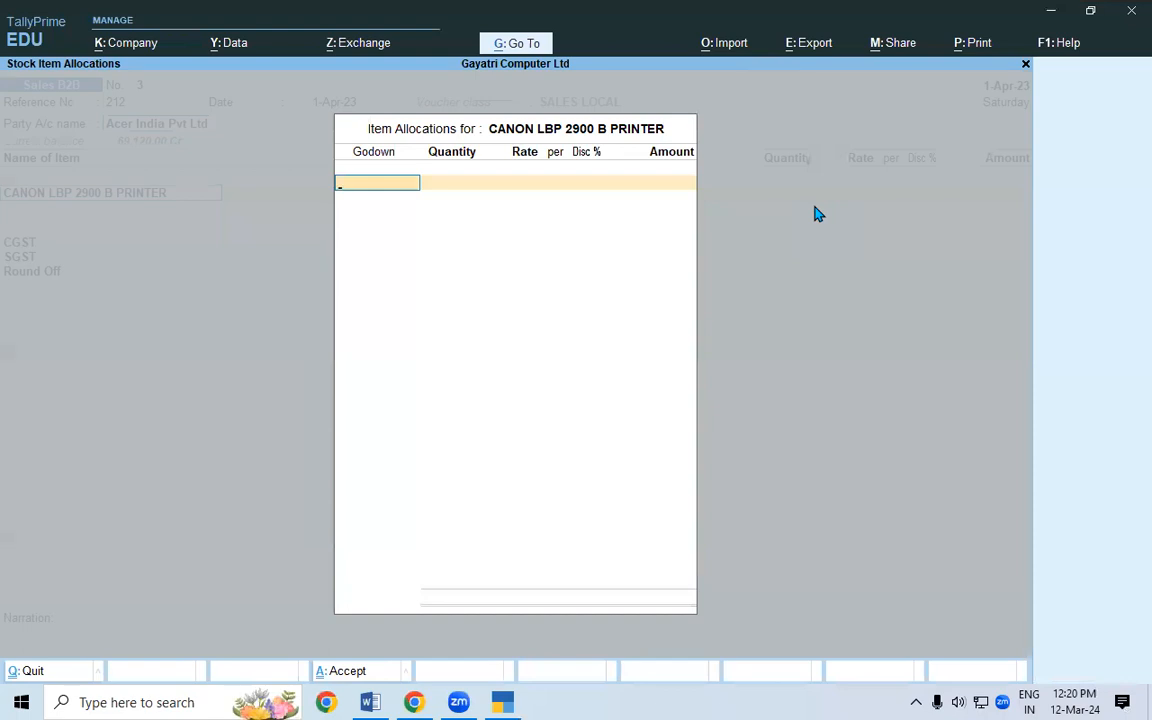
- Go back to the item name, examine the stock query for CANON LBP 2900 B PRINTER and return to the voucher
key(Escape)
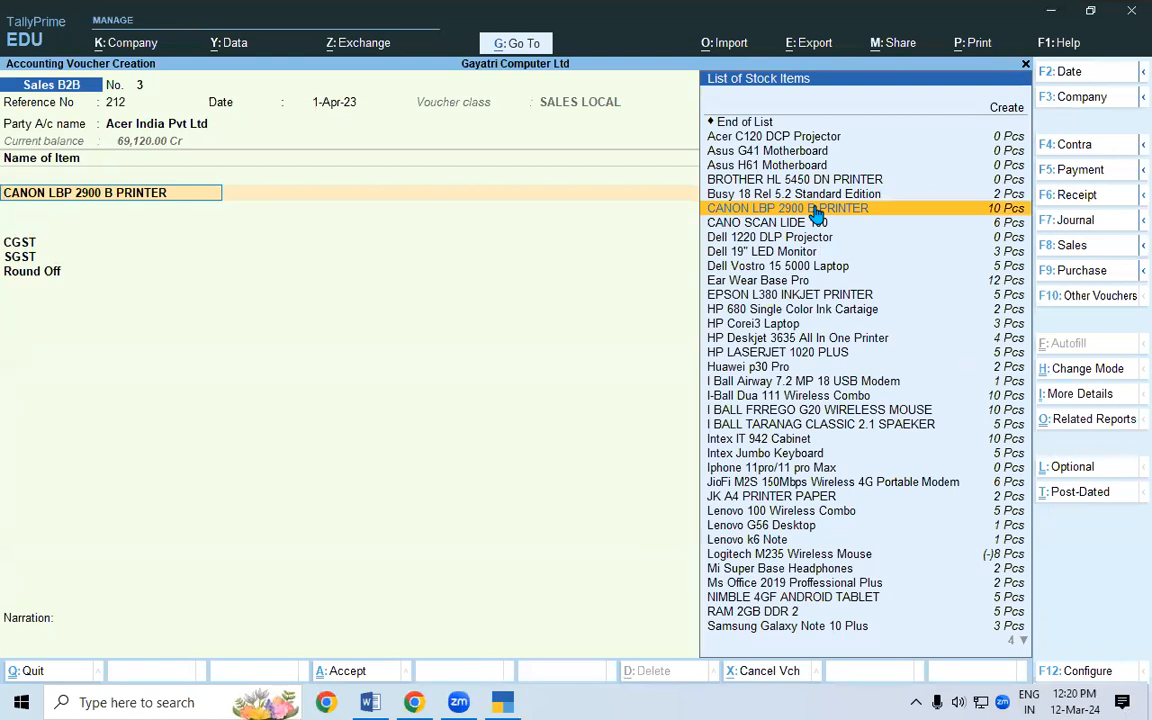
key(alt+s)
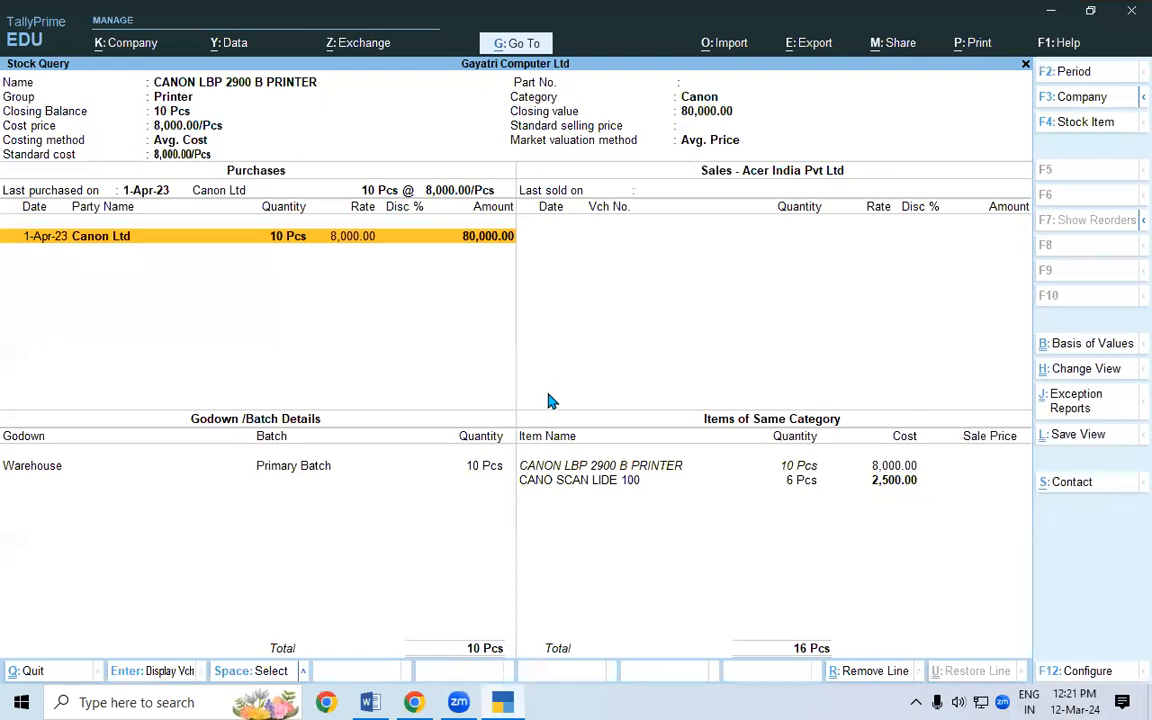
key(Escape)
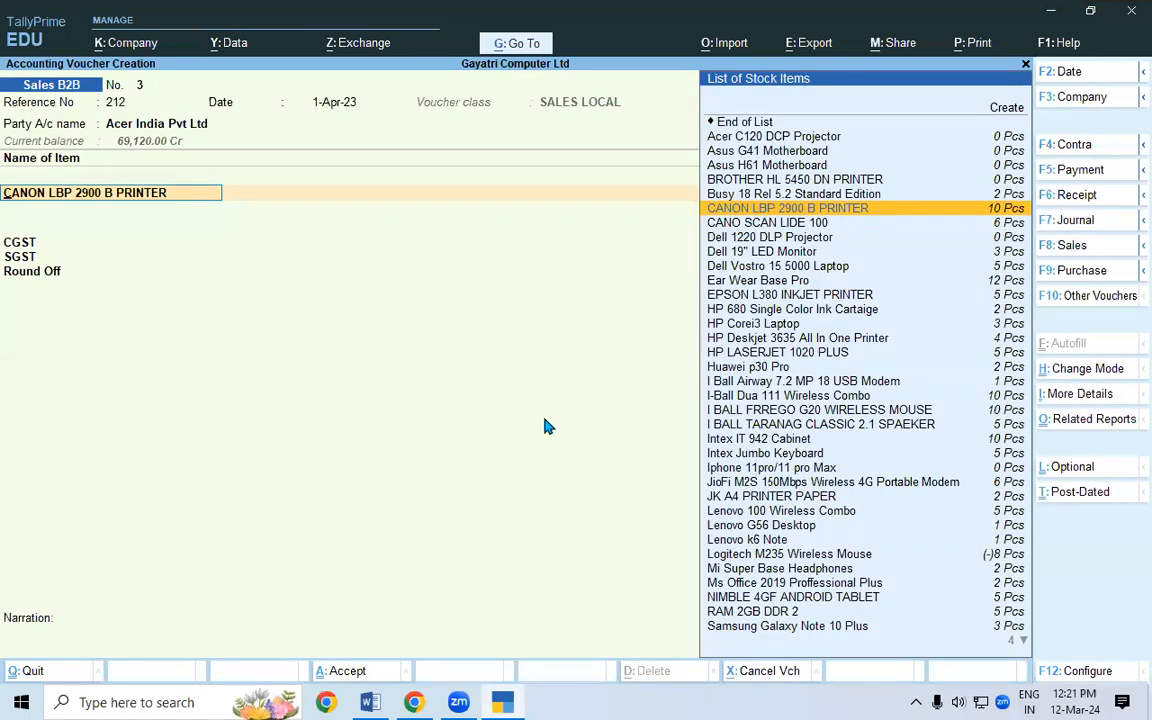
- Allocate 2 Pcs of the Canon printer from the Warehouse godown at a rate of 8500 and save the voucher
key(Return)
key(Return)
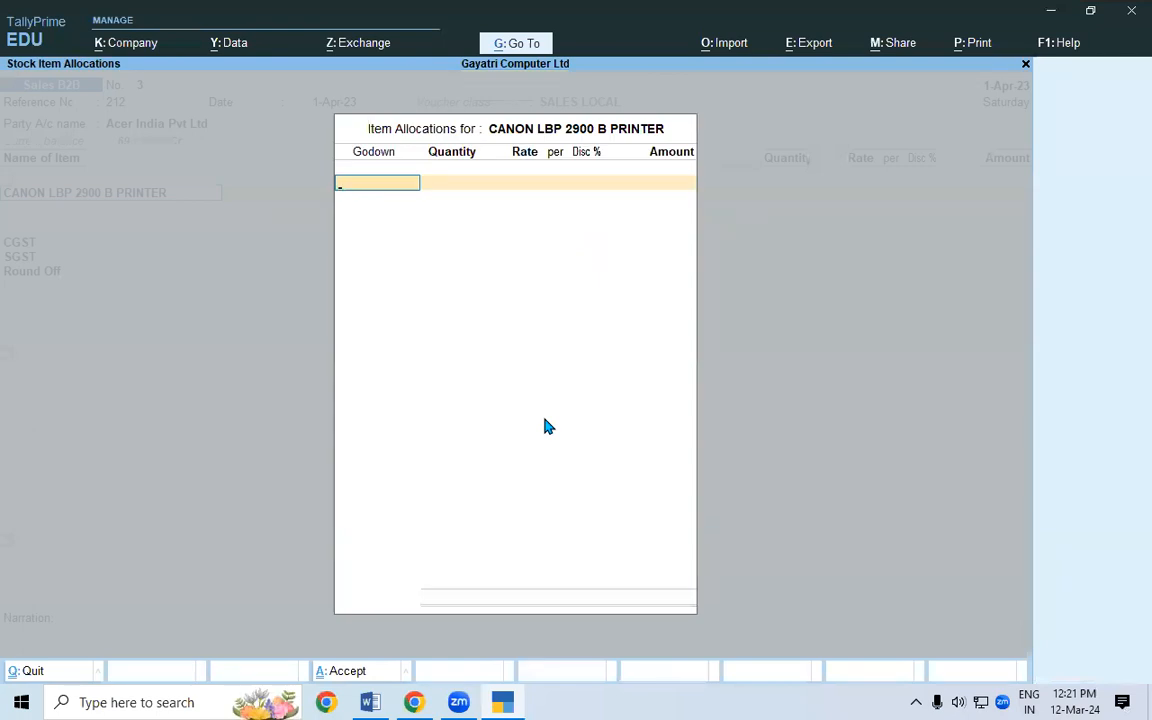
text(w)
key(Return)
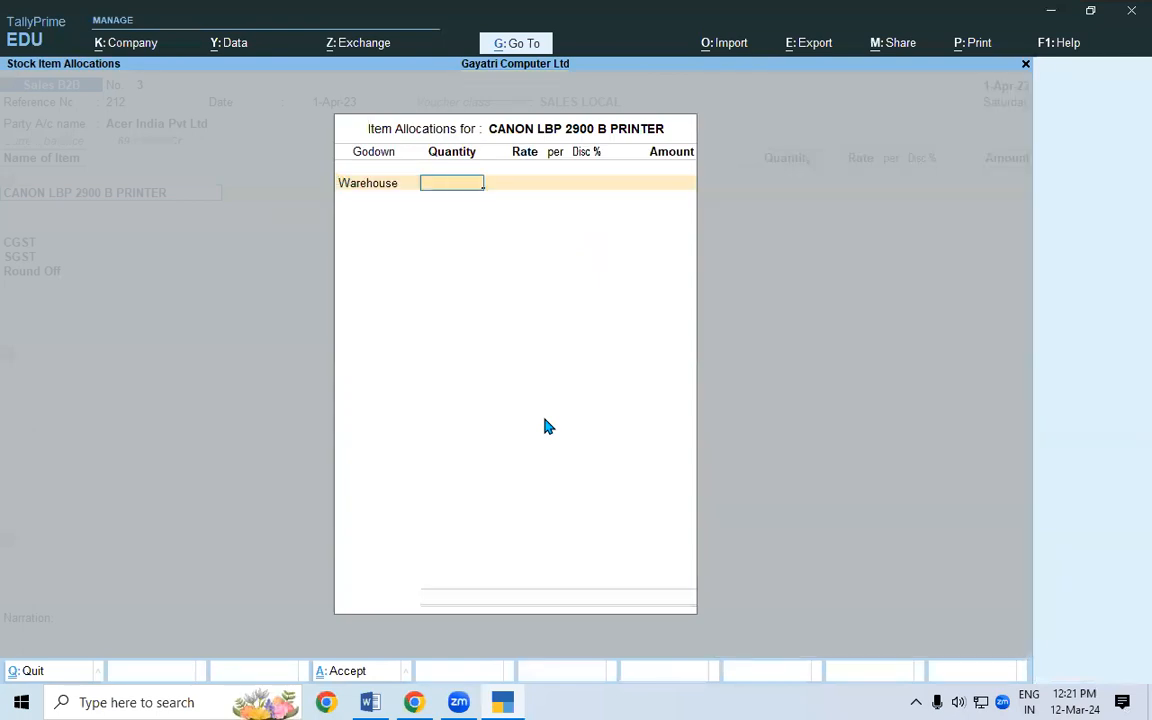
text(2)
key(Return)
text(8500)
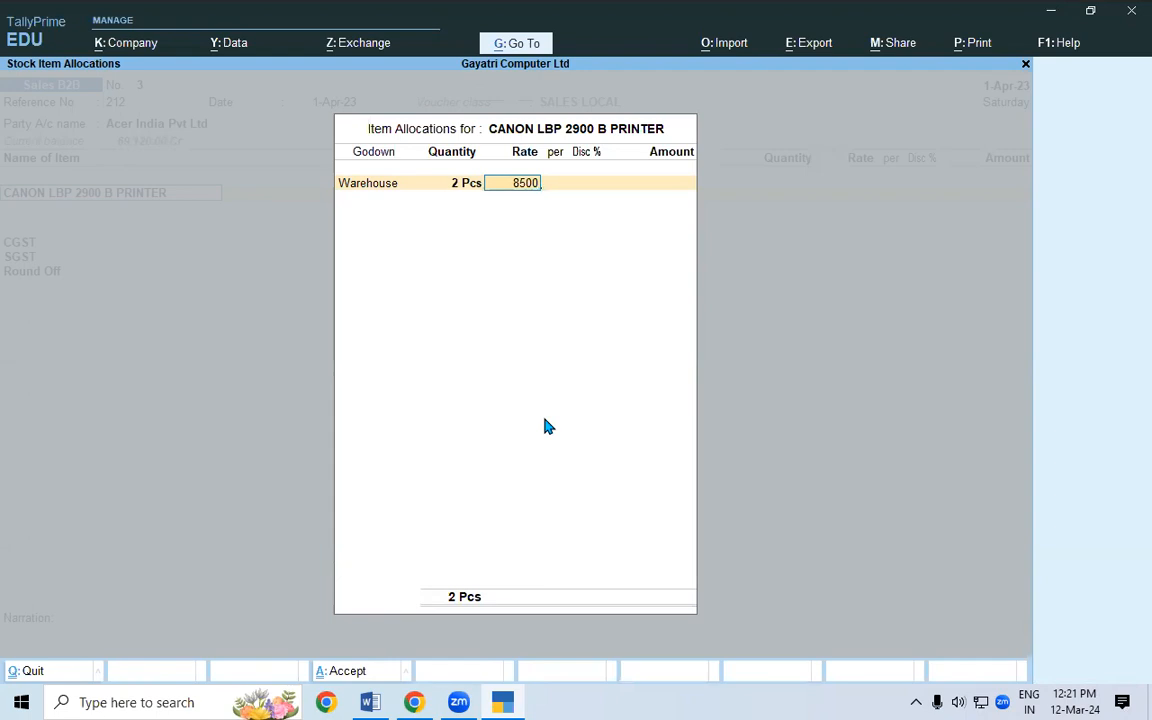
key(Return)
key(Return)
key(Return)
key(Return)
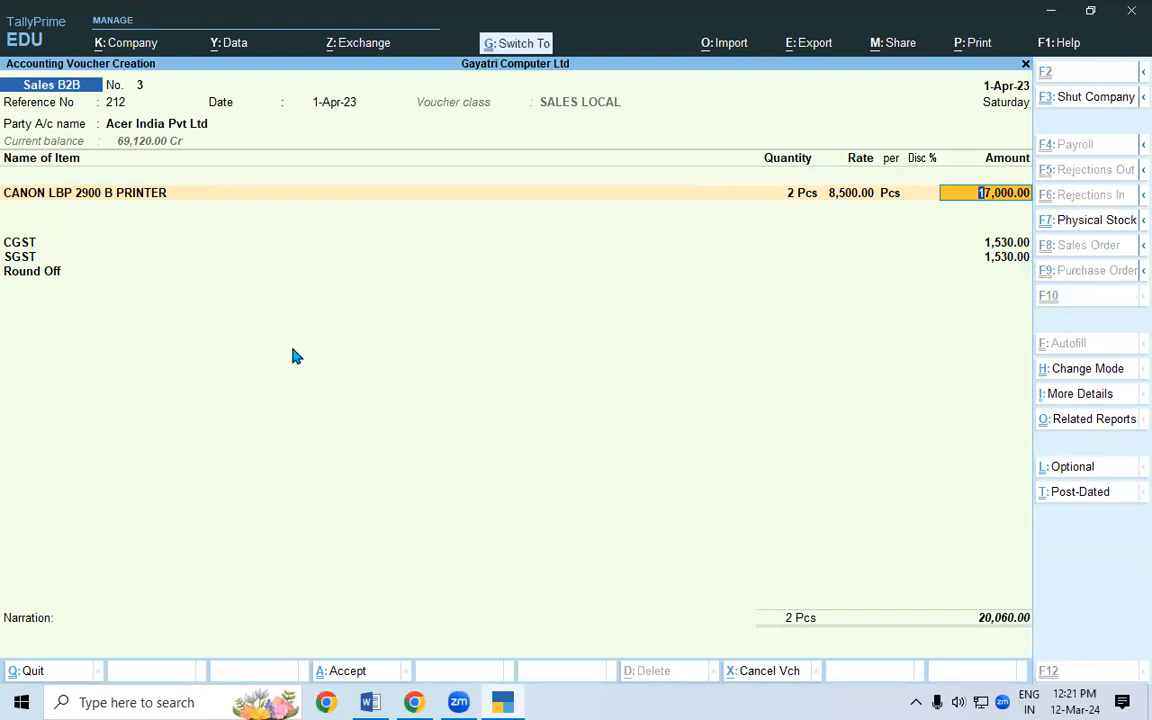
key(ctrl+a)
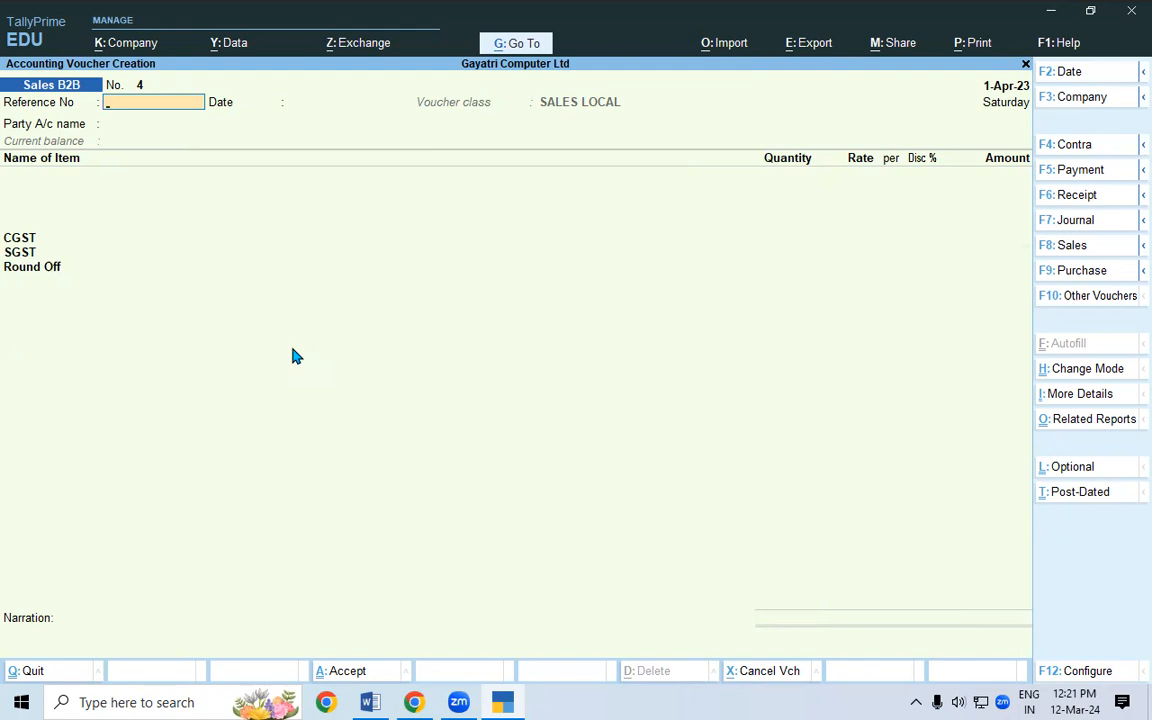
- Leave voucher creation for the Gateway of Tally and open the Day Book
key(Escape)
key(Escape)
key(Escape)
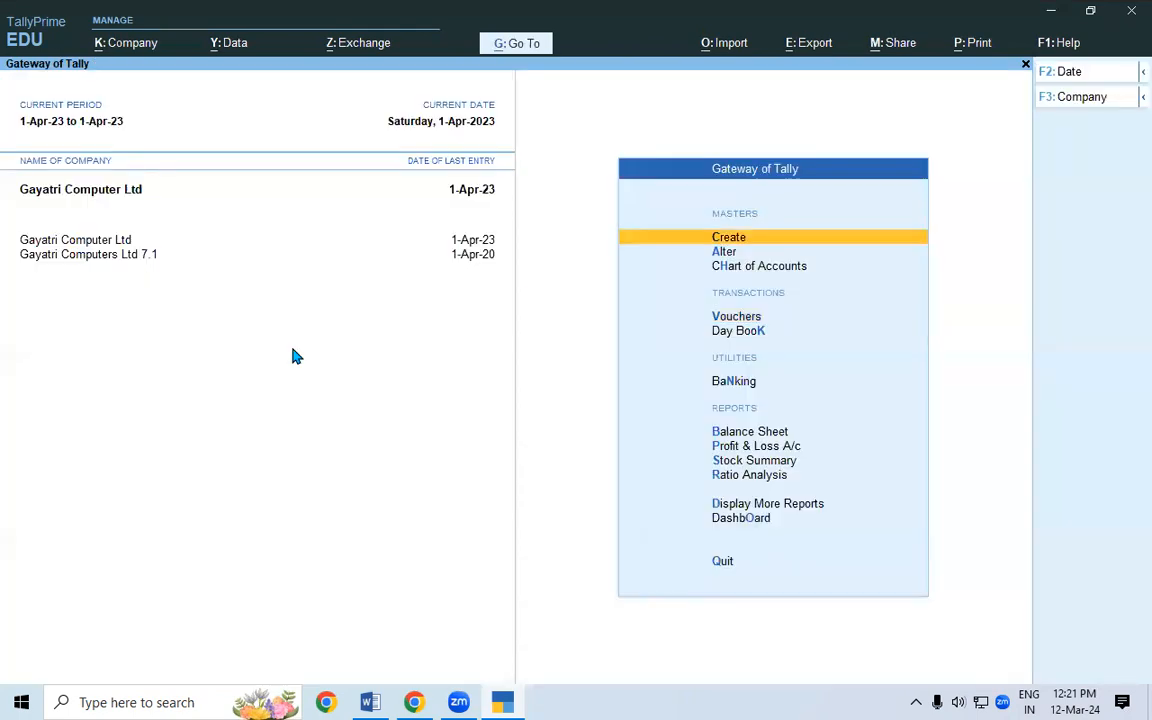
key(d)
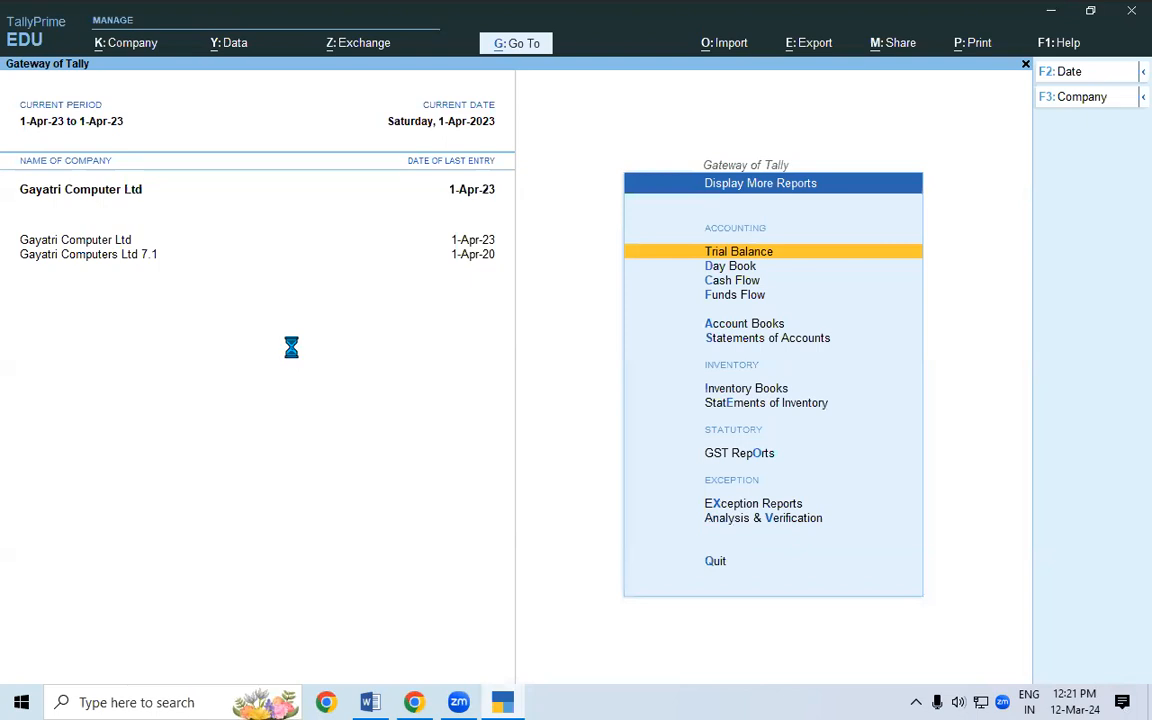
key(d)
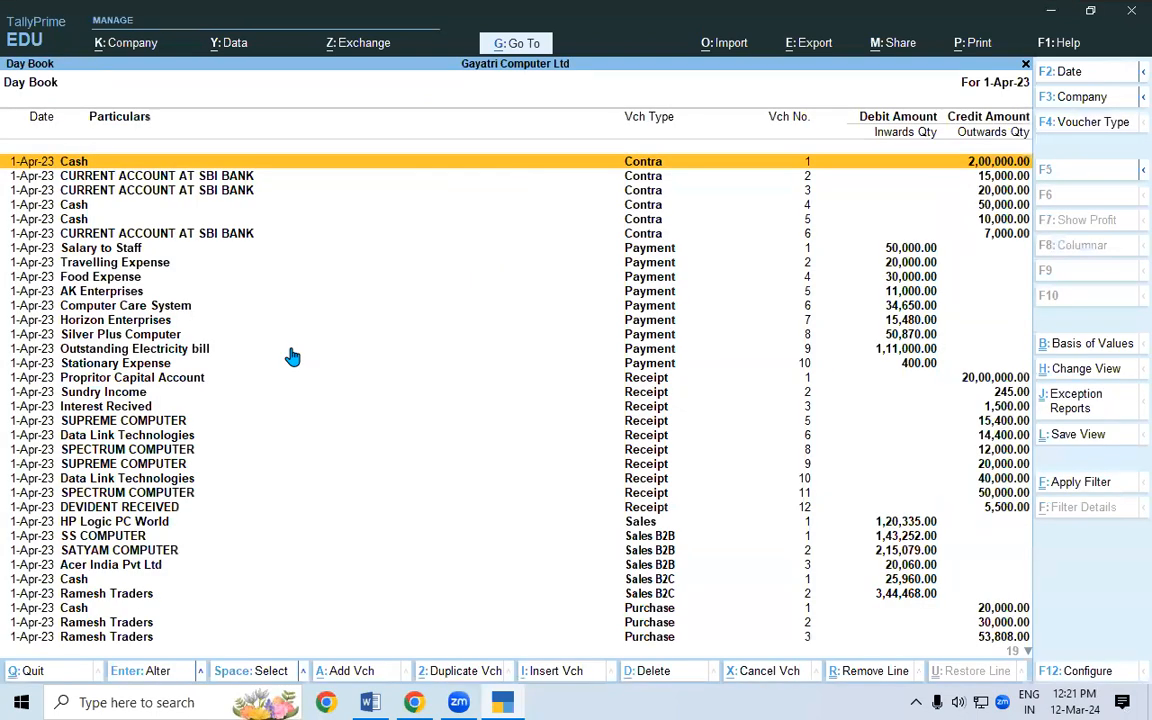
- Restrict the Day Book to vouchers of the type Sales B2B
key(F4)
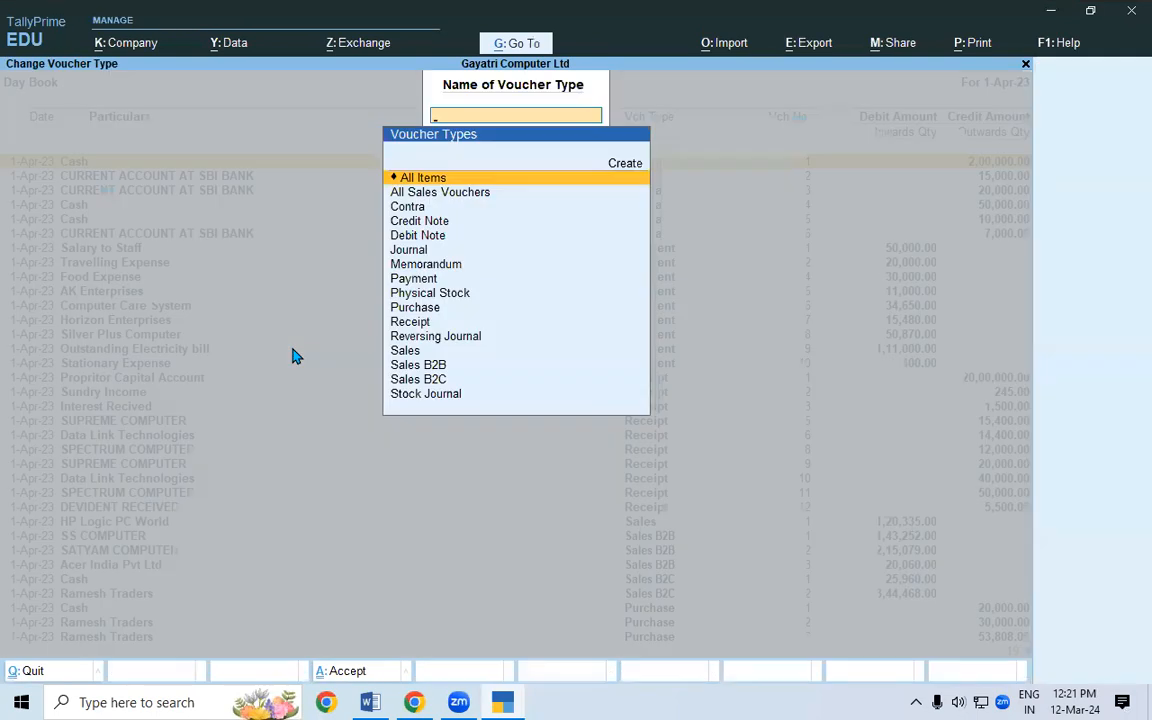
key(Down)
key(Down)
key(Down)
key(Down)
key(Down)
key(Down)
key(Down)
key(Down)
key(Down)
key(Down)
key(Down)
key(Down)
key(Down)
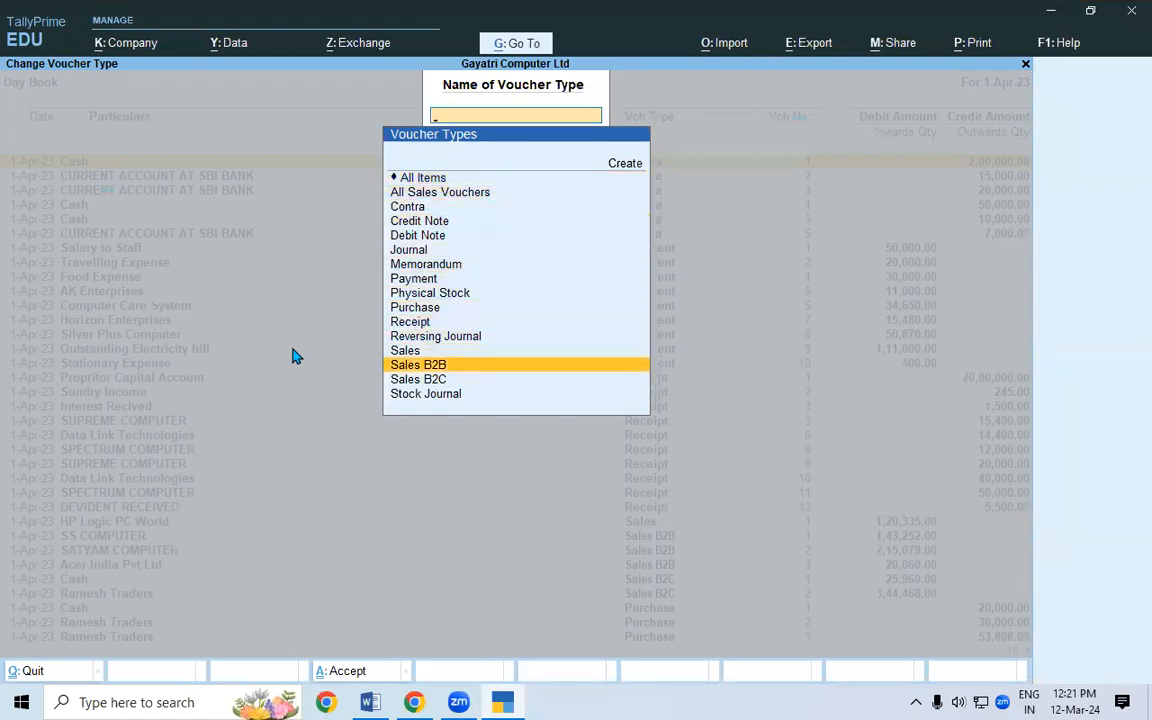
key(Return)
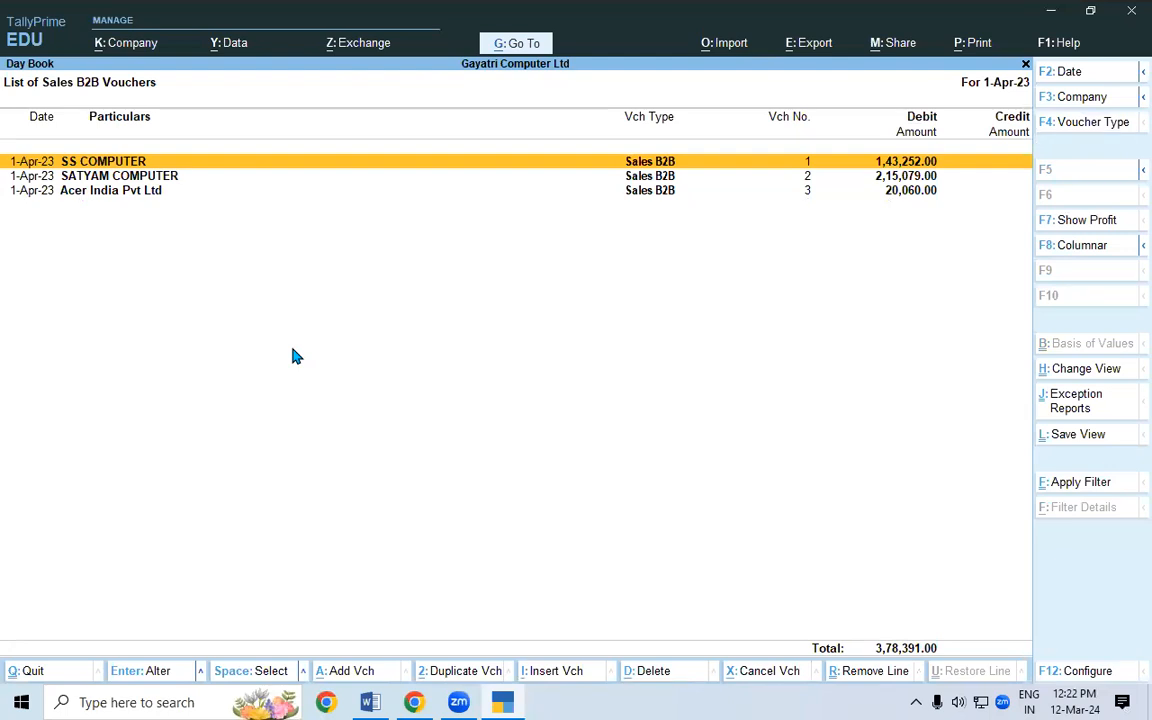
- Open the Acer India Pvt Ltd sales voucher and examine the stock query for its CANON LBP 2900 B PRINTER item
key(Down)
key(Down)
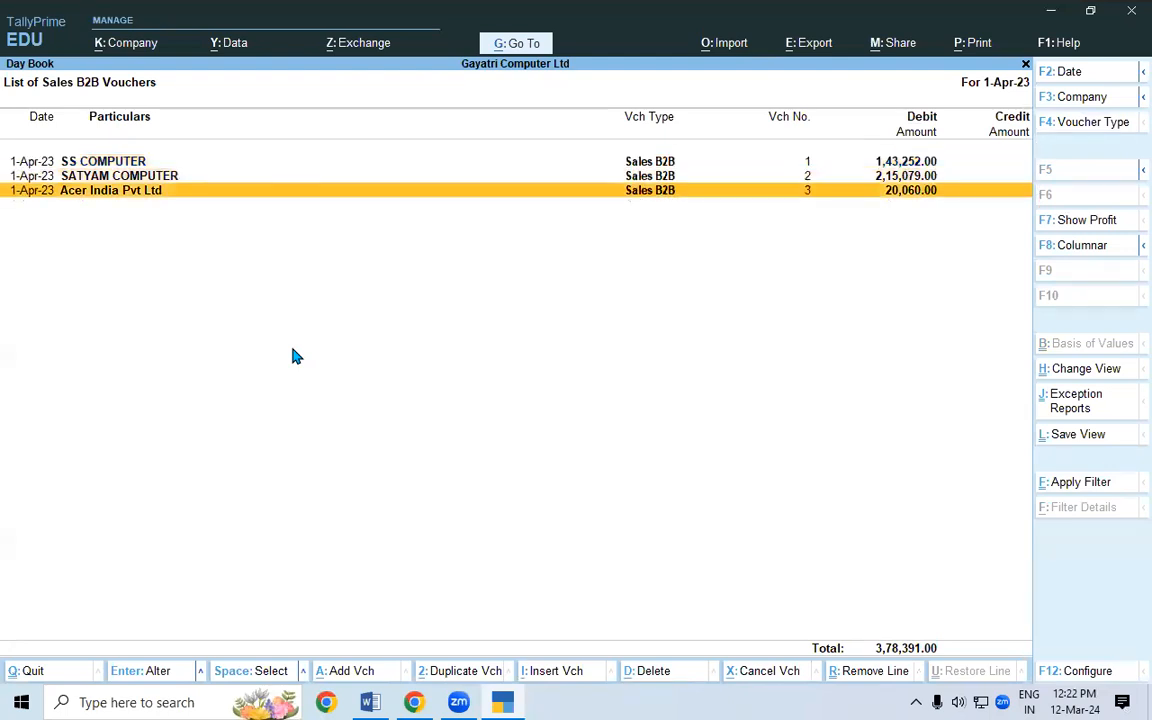
key(Return)
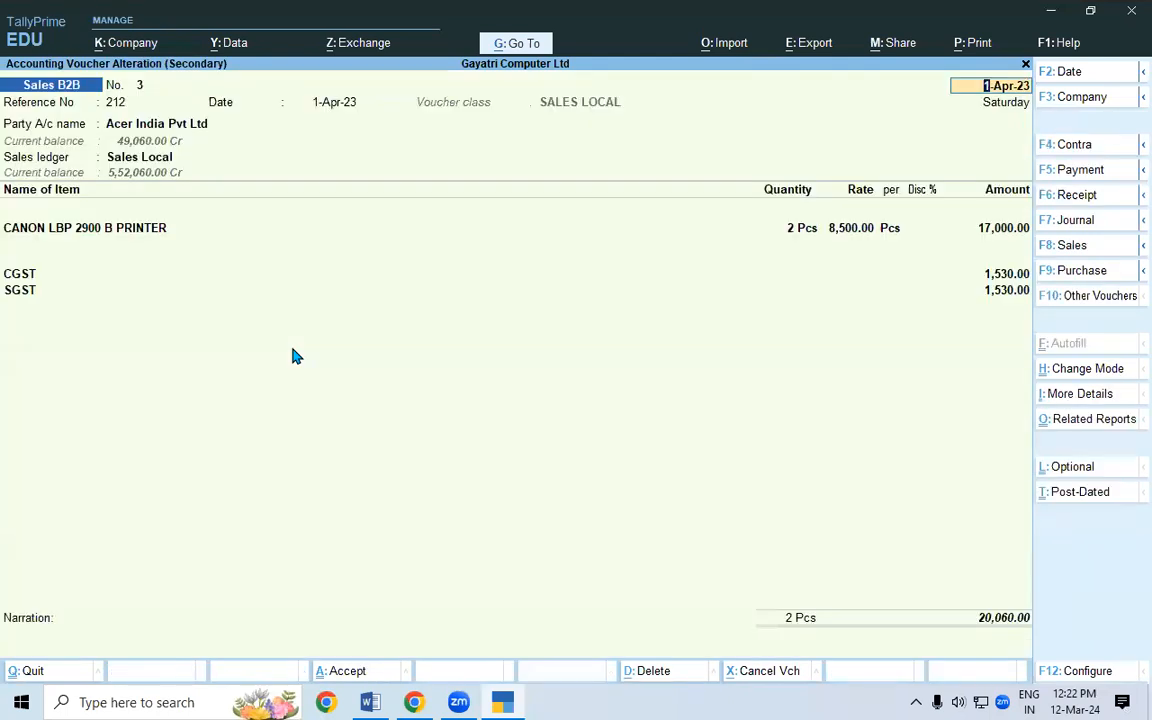
click(143, 236)
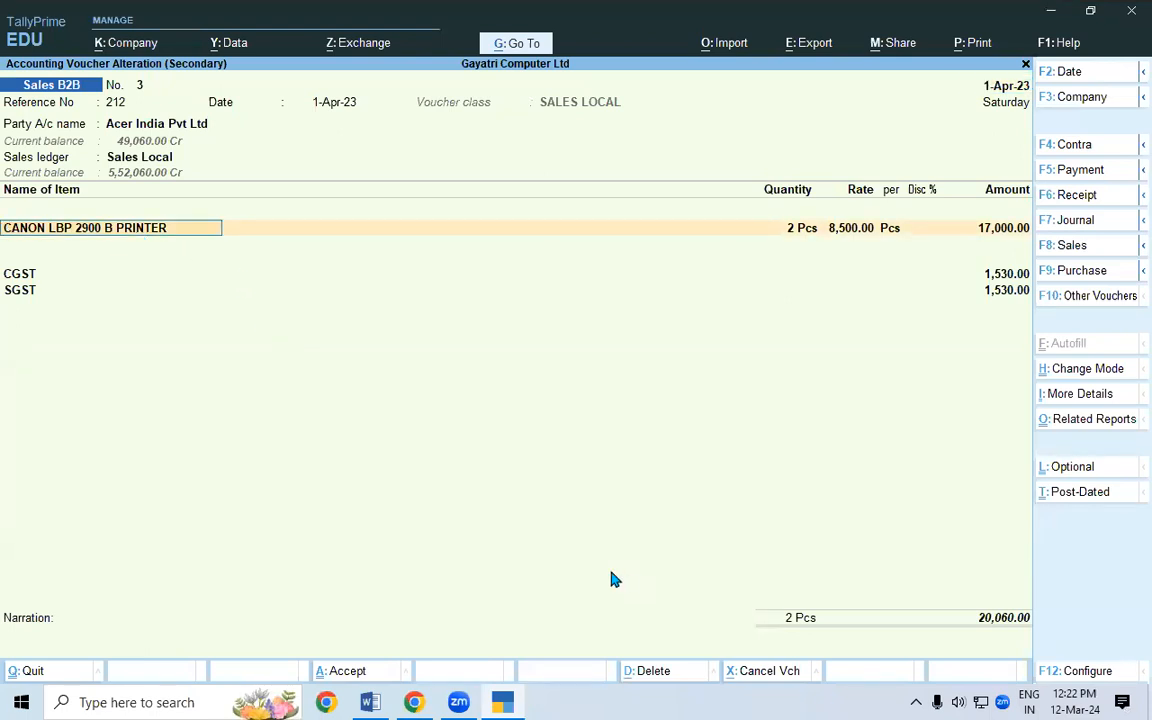
key(ctrl)
key(ctrl+alt+s)
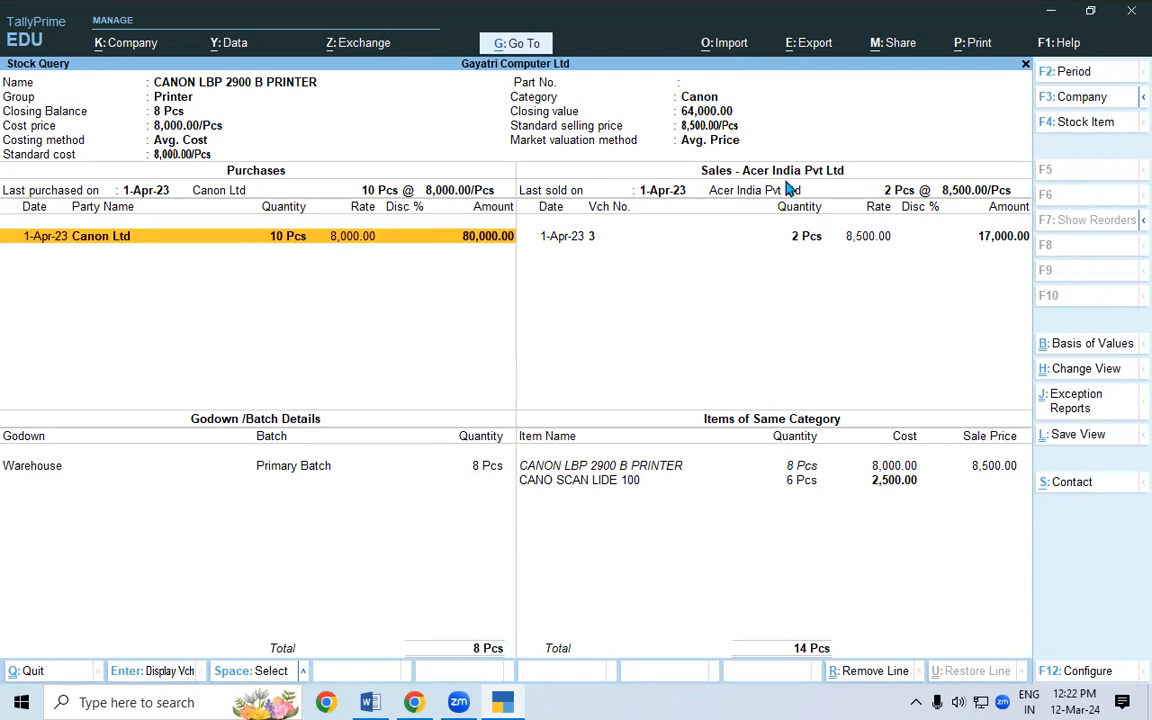
- Switch to the course notes in Chrome, check the topic list in Word, and read the Invoice Printing section of the notes
click(416, 702)
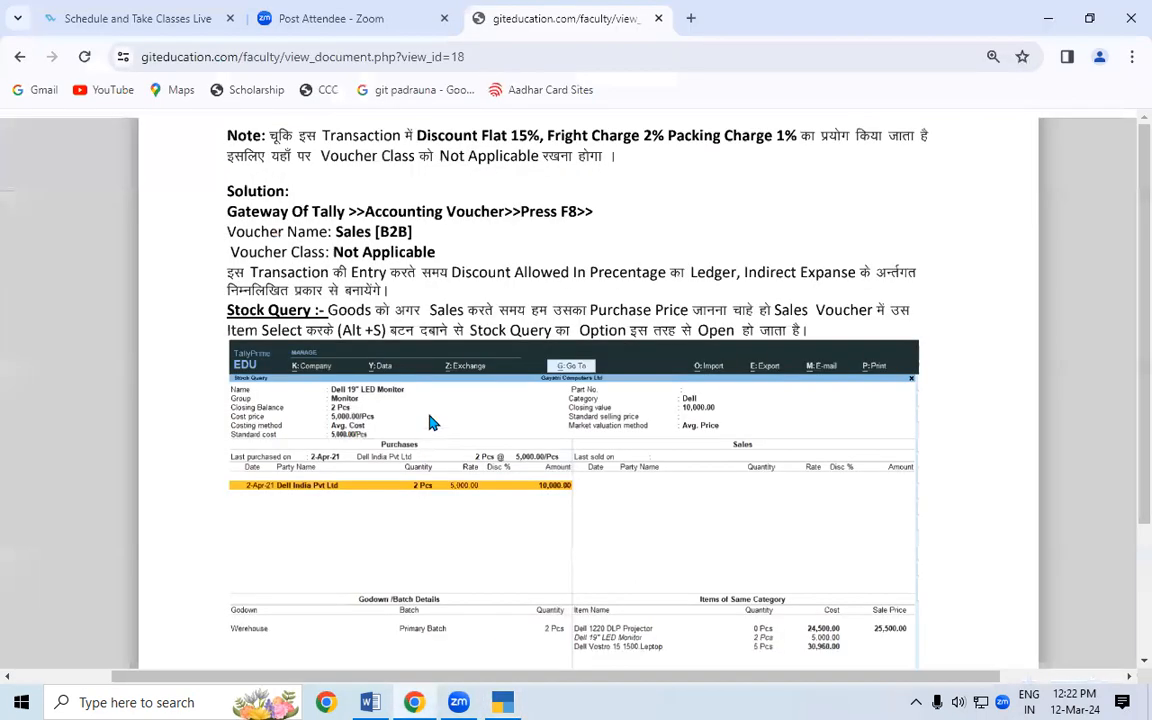
click(370, 702)
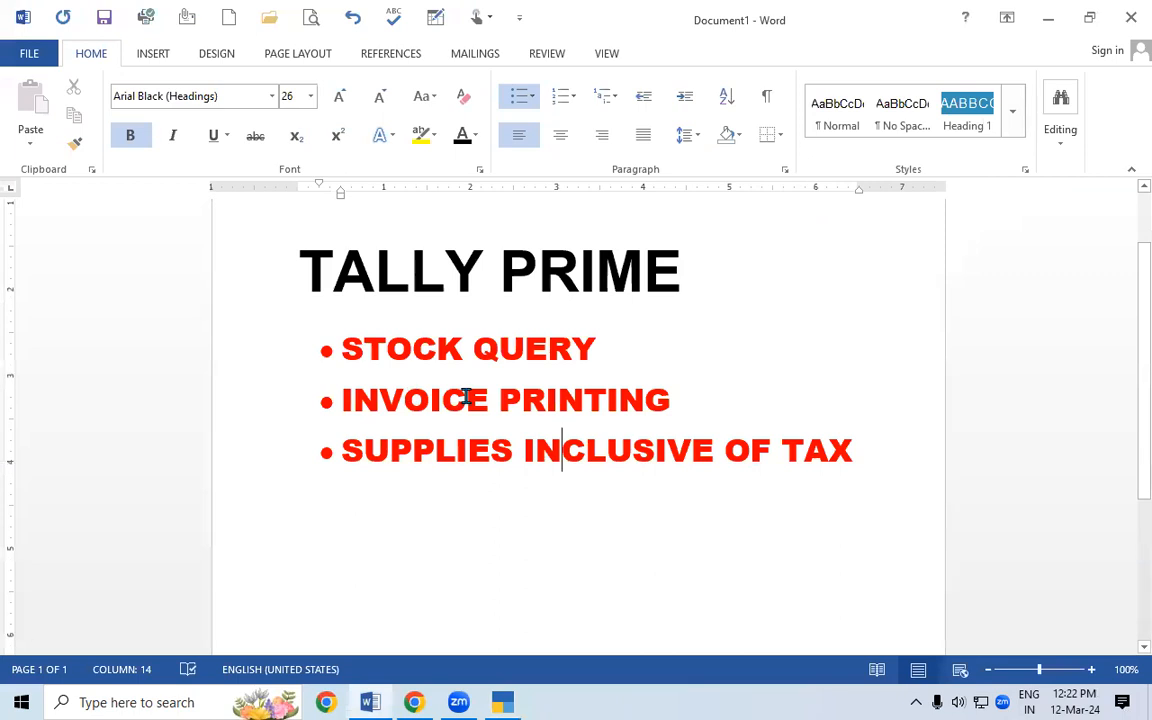
click(417, 703)
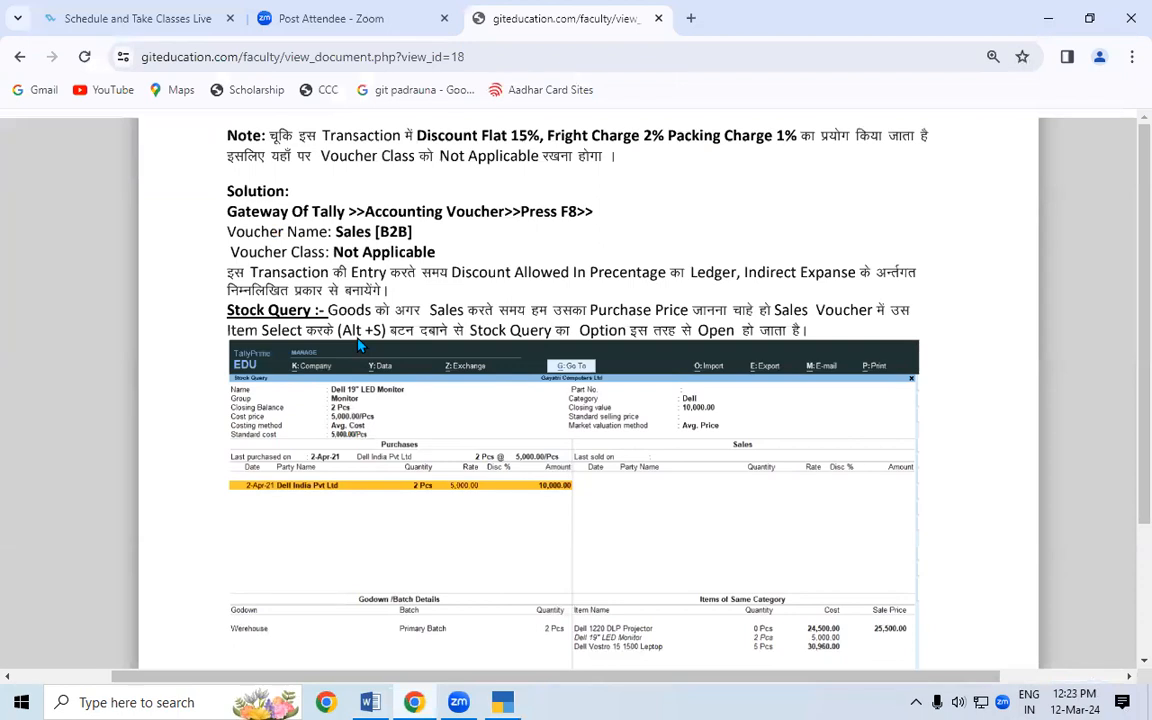
scroll(360, 345, down, 3)
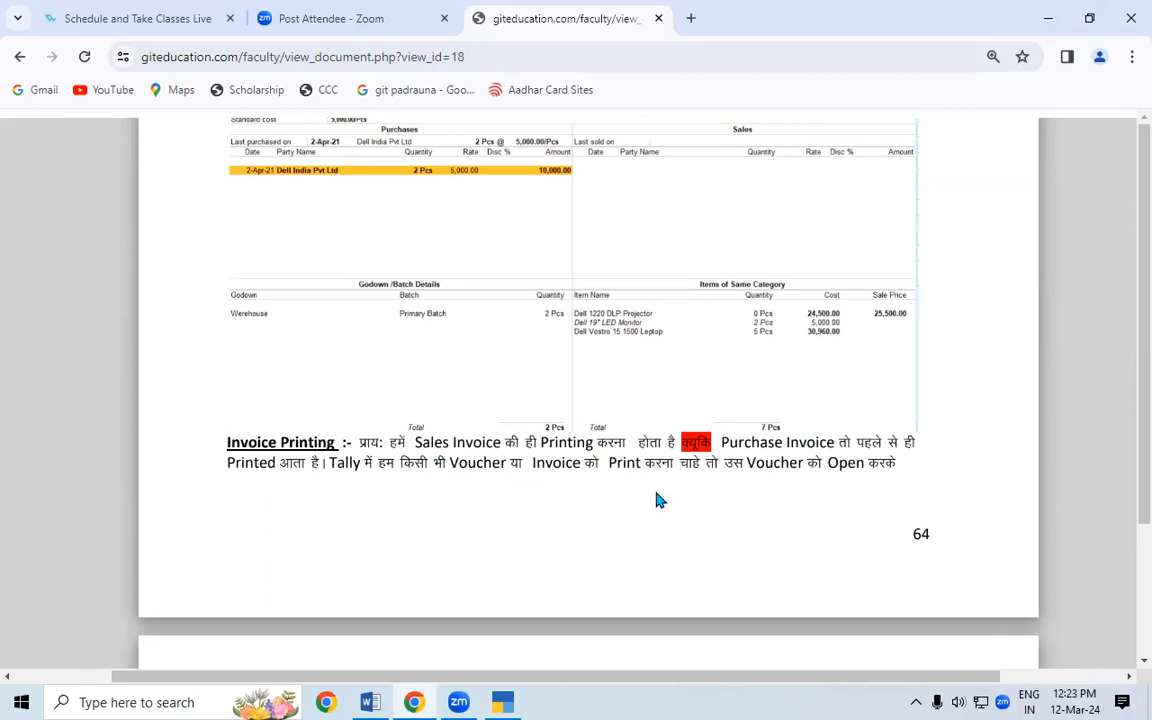
scroll(657, 494, down, 3)
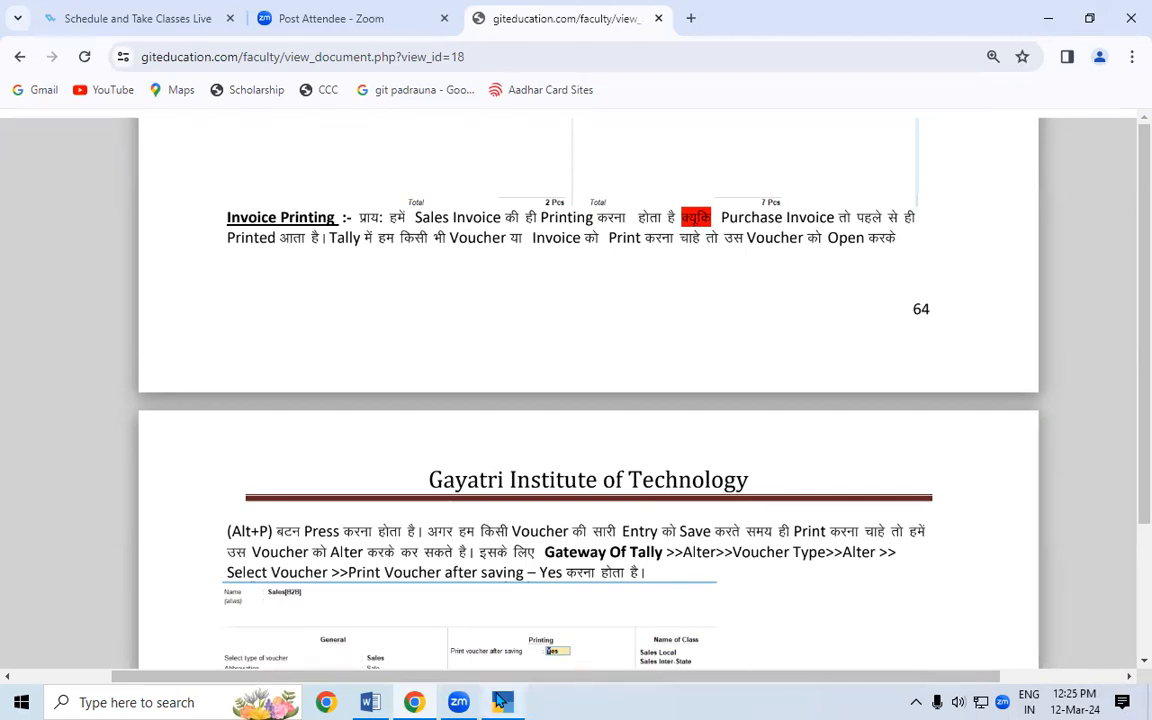
- Switch to TallyPrime, return from the stock query to the Sales B2B voucher list and open the SS COMPUTER voucher
click(500, 703)
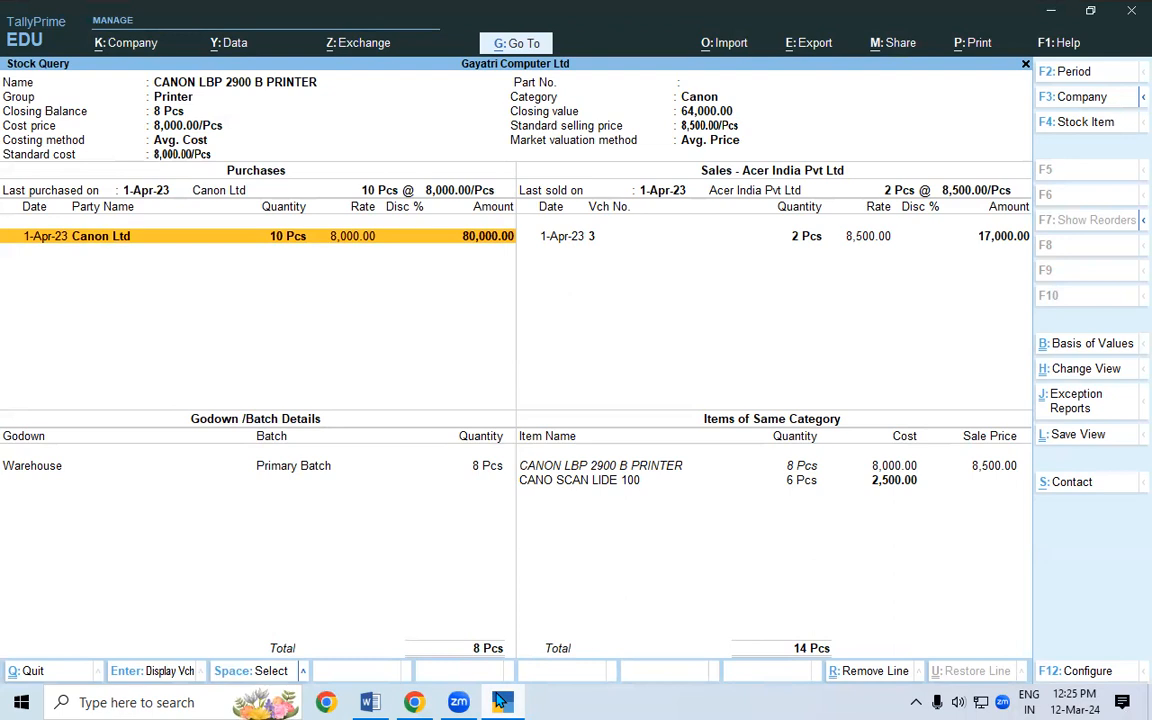
key(Escape)
key(Escape)
key(Escape)
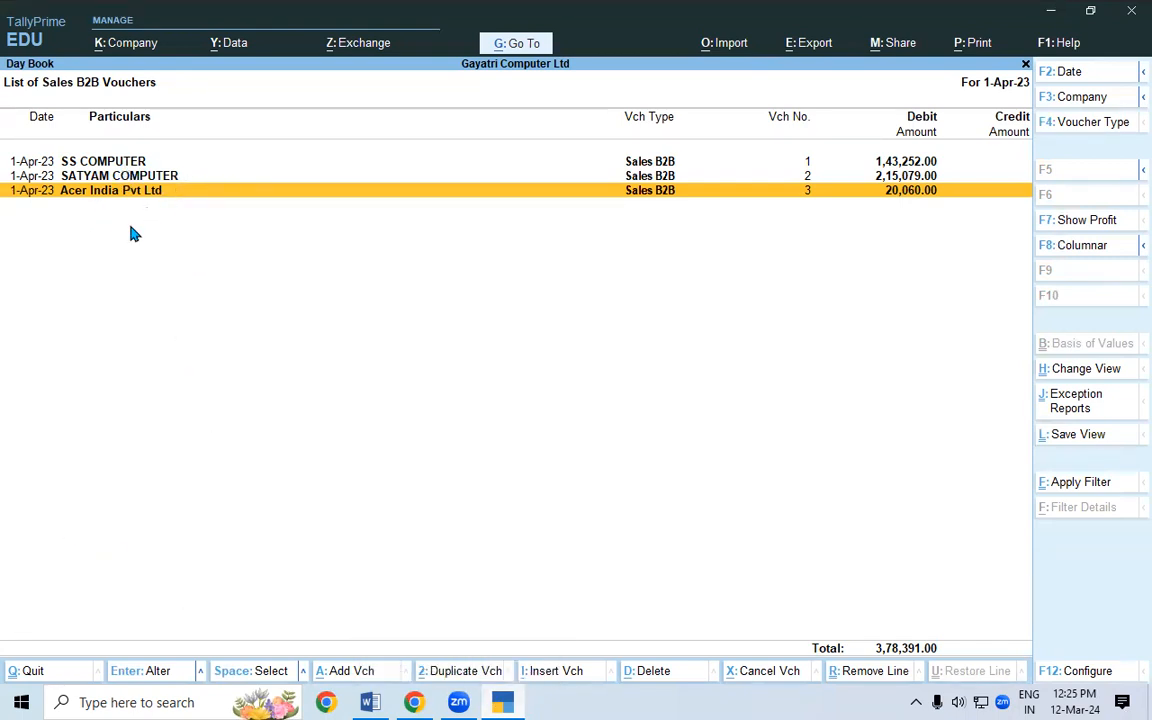
click(124, 163)
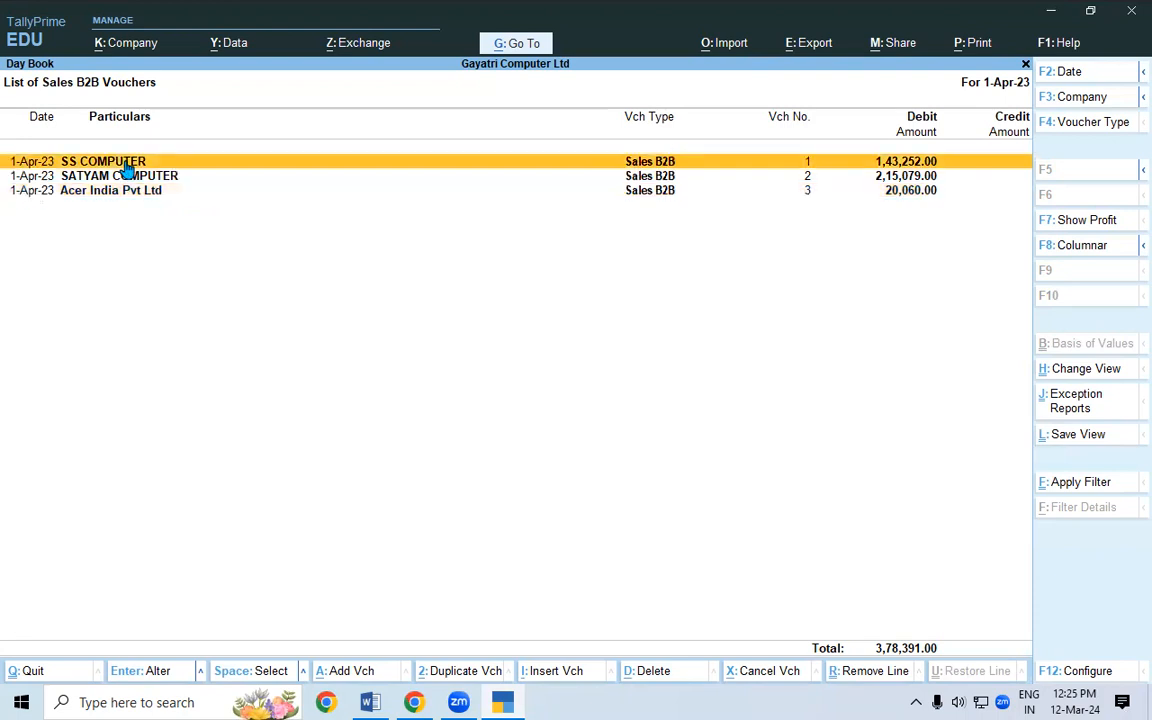
key(Return)
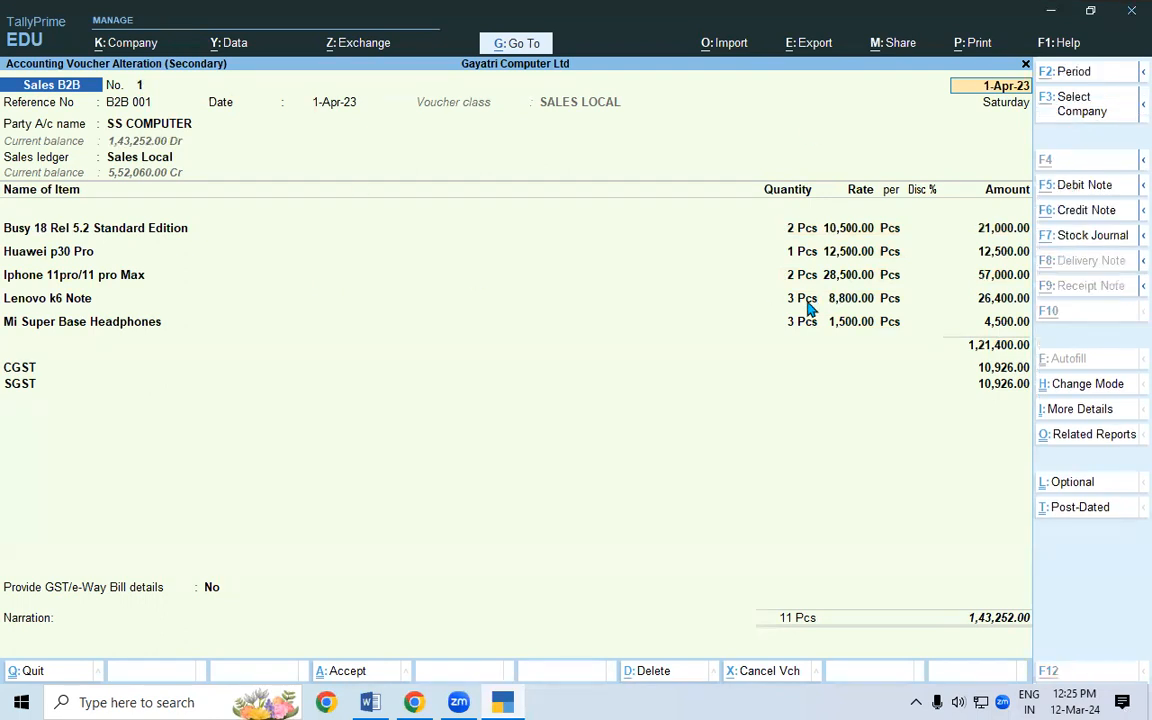
- Start printing the current SS COMPUTER voucher, examine both pages of its Tax Invoice in an enlarged preview, and return to the print settings
key(alt+p)
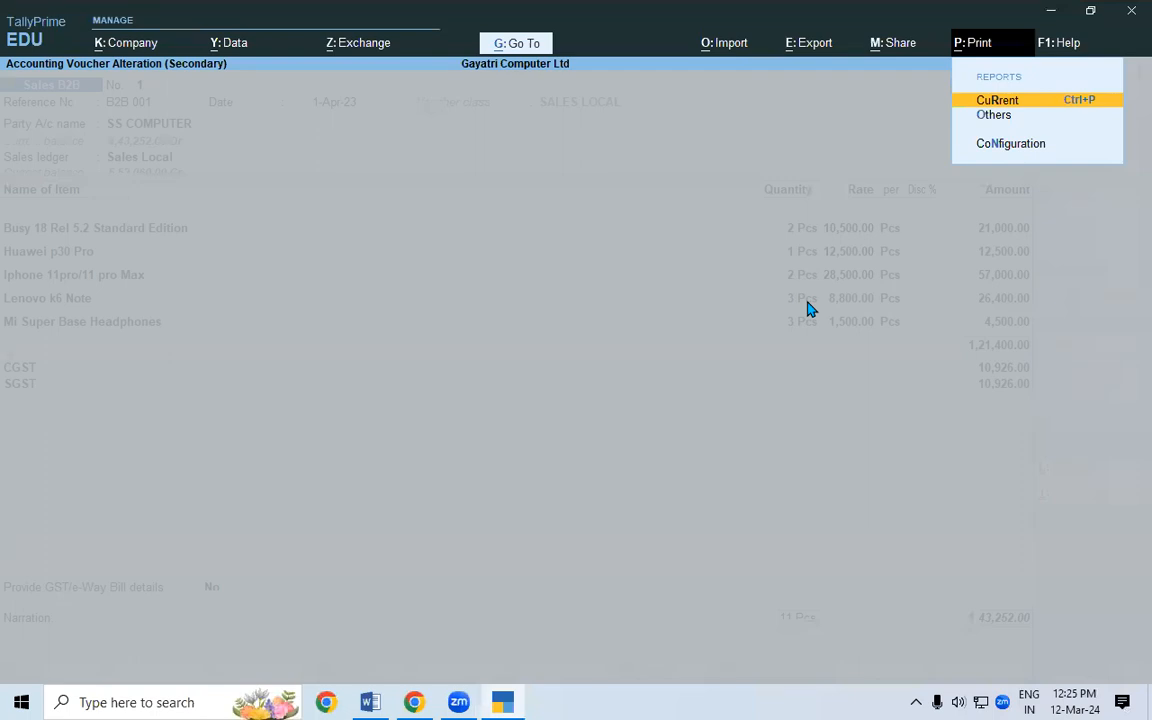
key(Return)
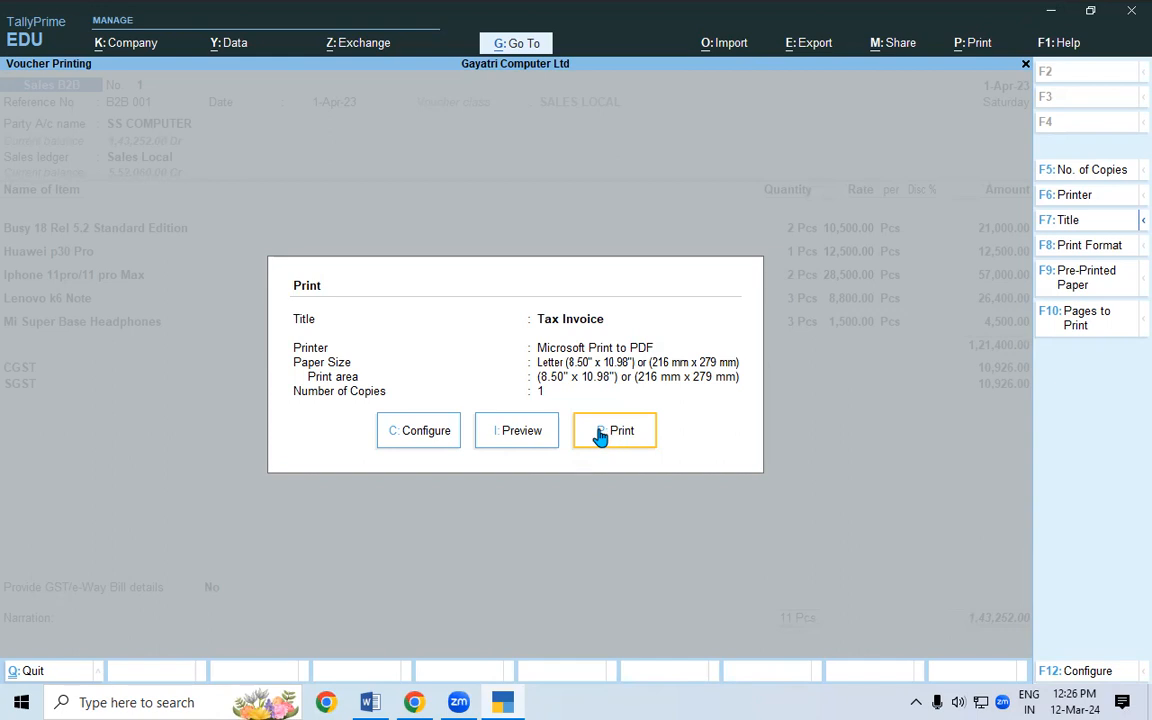
click(540, 433)
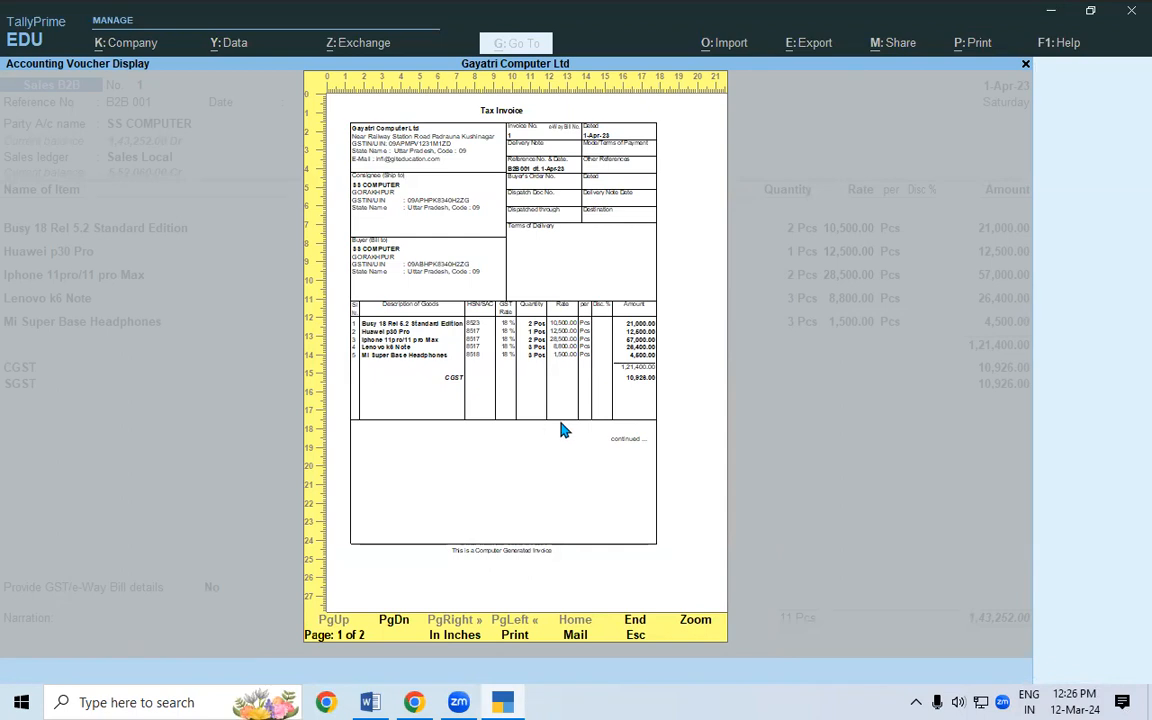
click(690, 620)
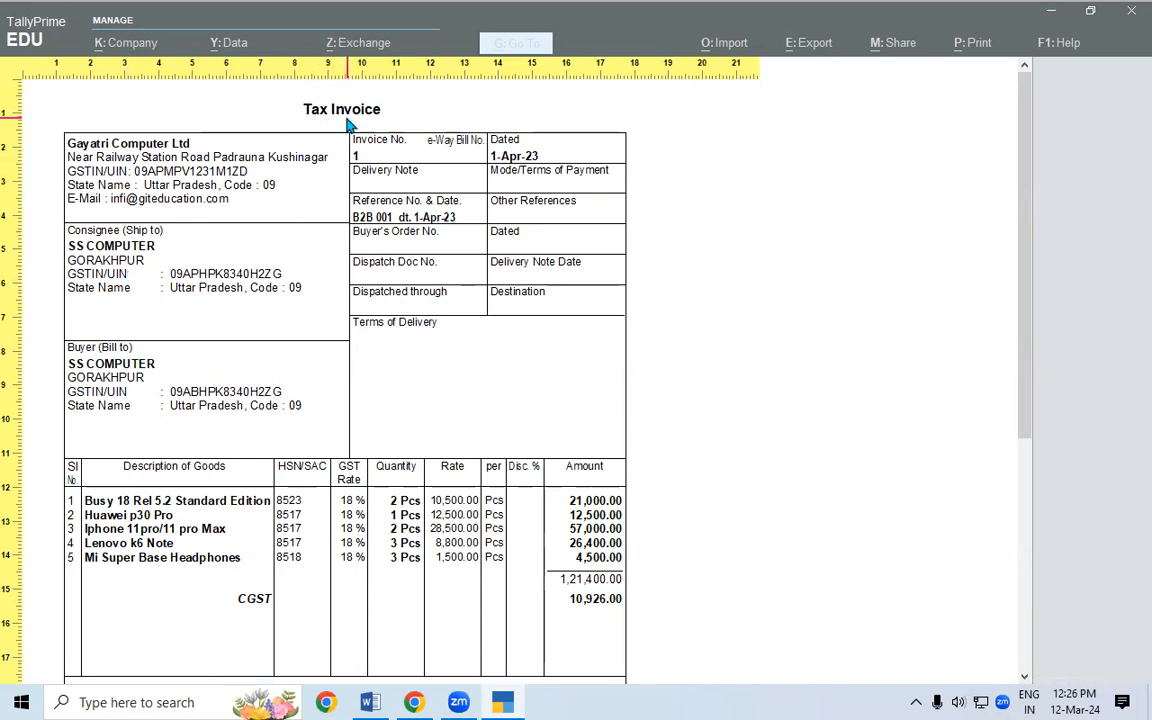
scroll(349, 122, down, 5)
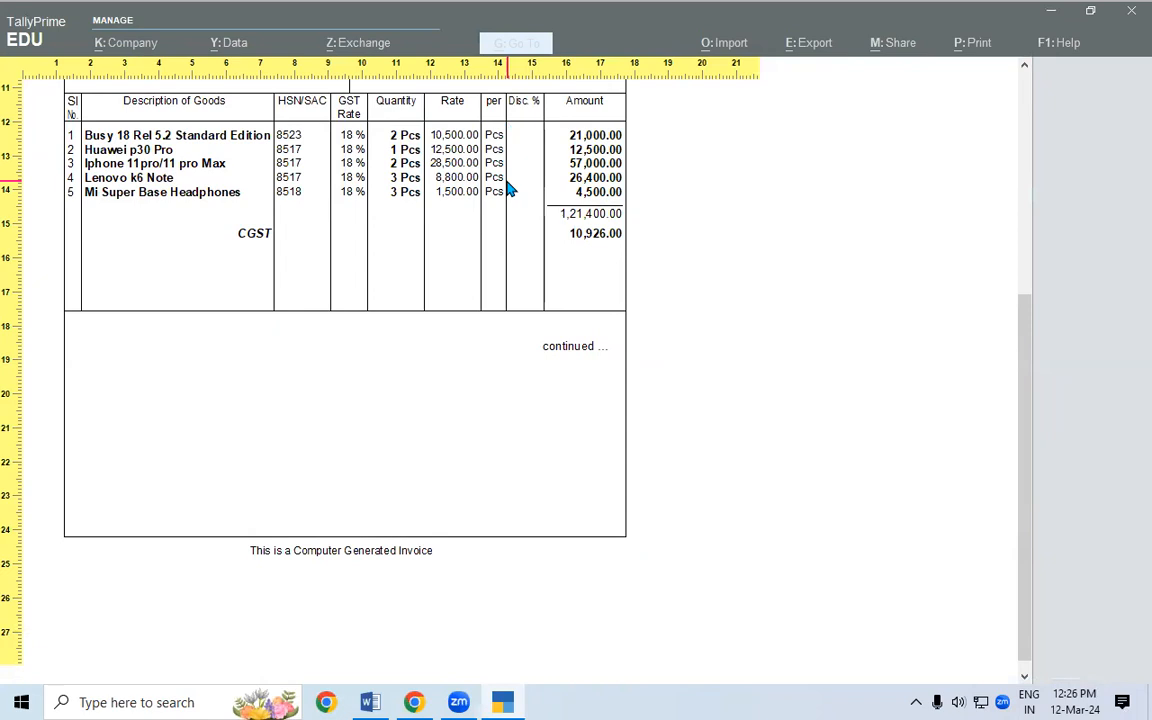
scroll(492, 216, down, 1)
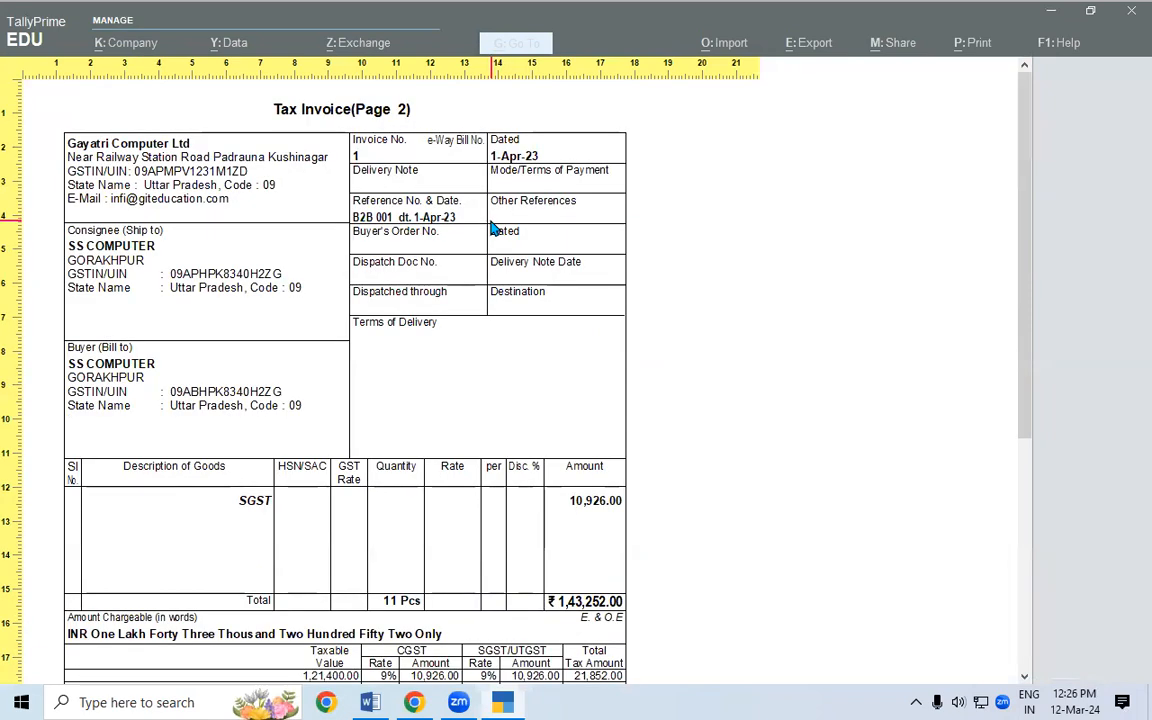
scroll(492, 229, up, 1)
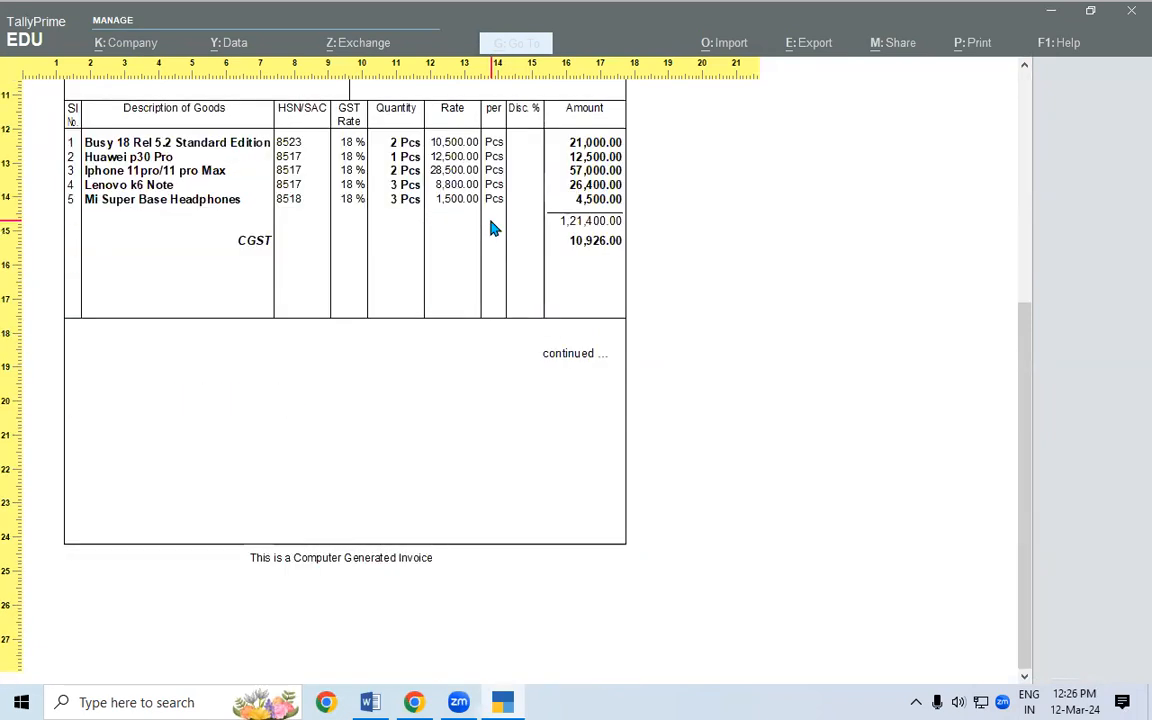
scroll(492, 229, up, 2)
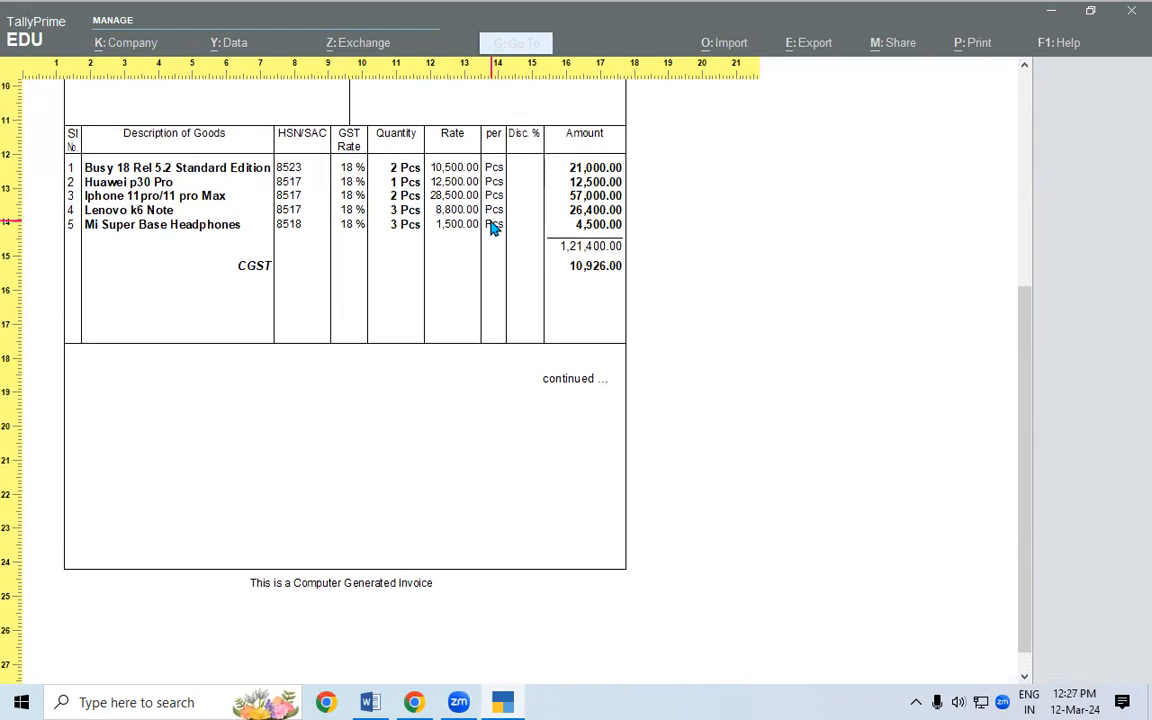
scroll(492, 229, down, 1)
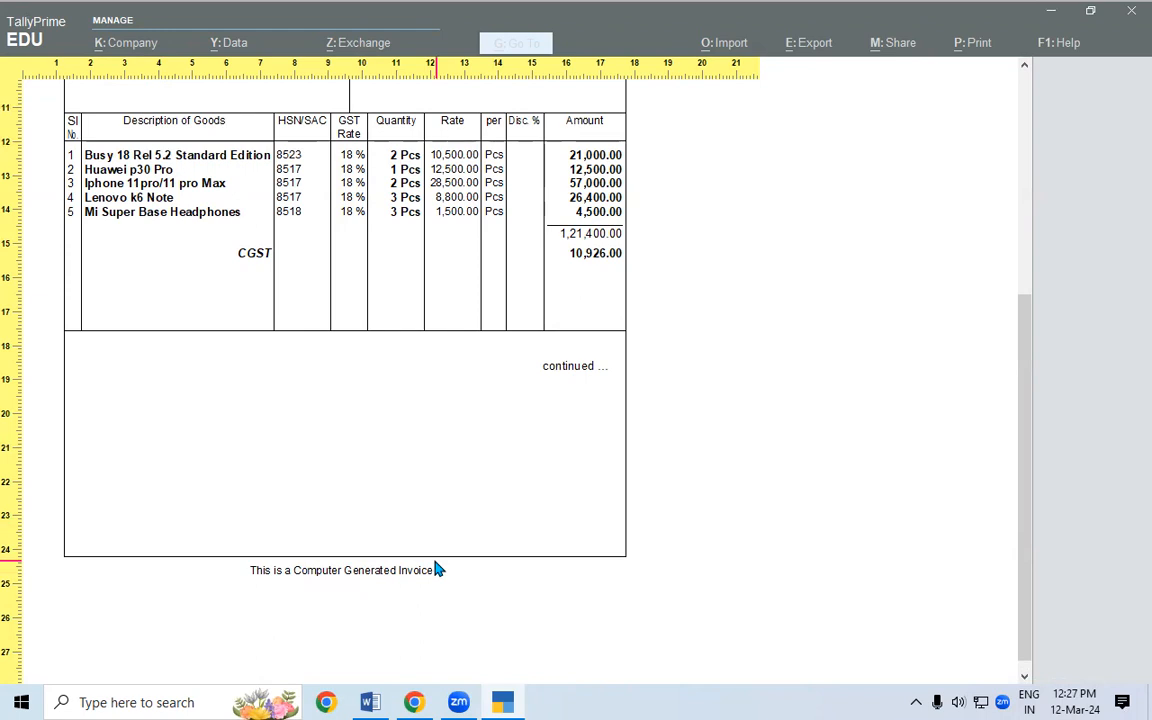
key(Escape)
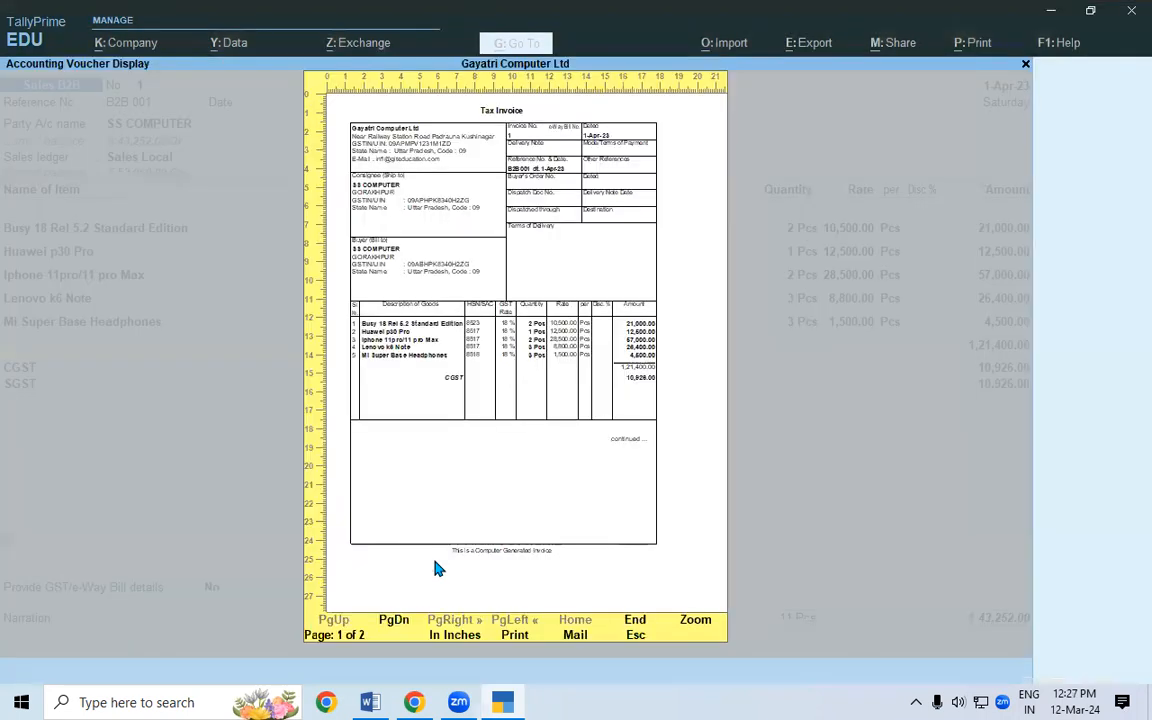
key(Escape)
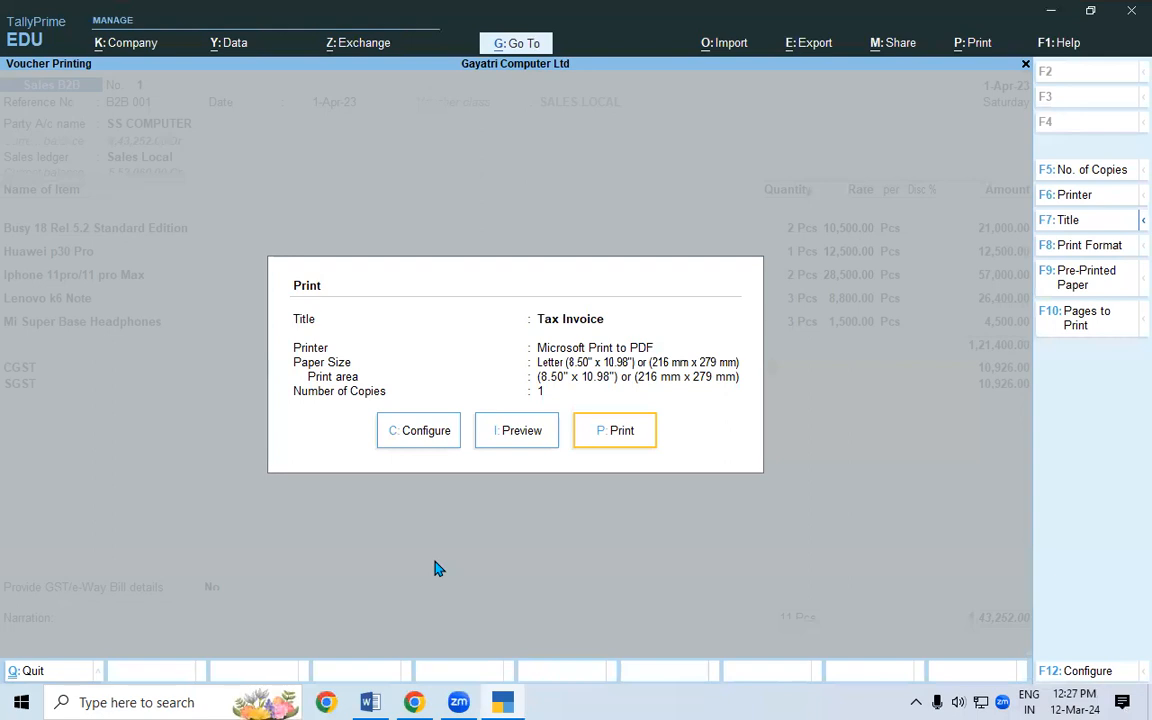
- Print the tax invoice to a PDF on the Desktop named SS COMPUTER SALES INVOICE
click(620, 442)
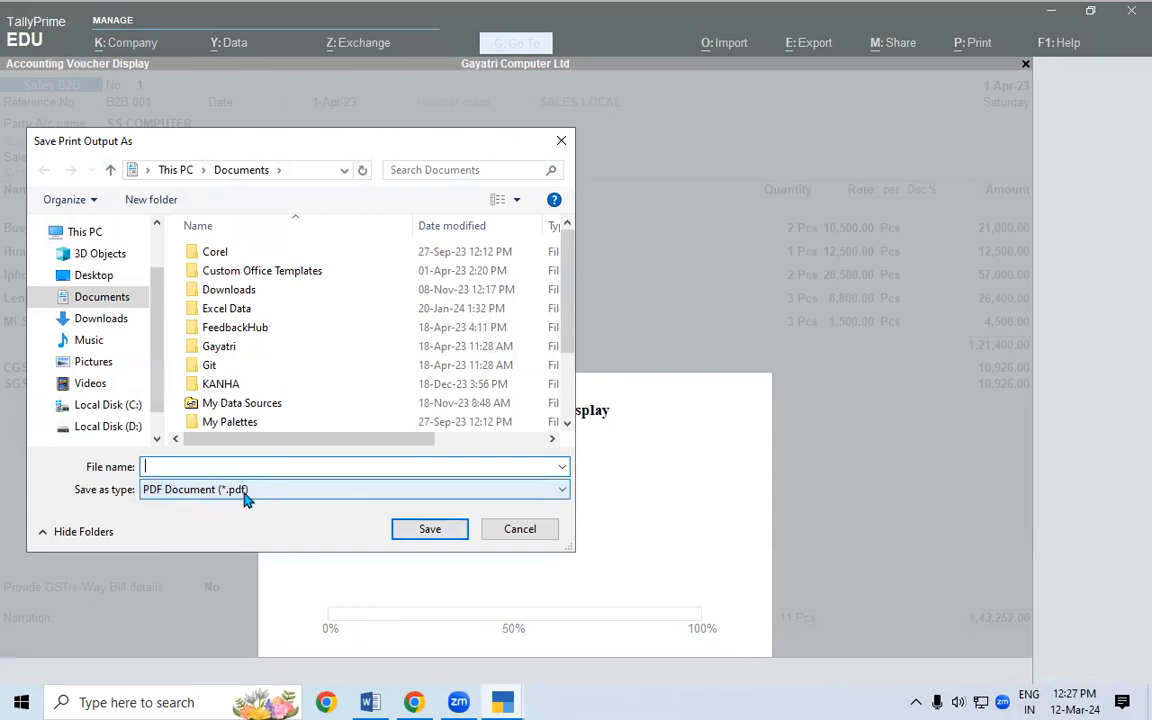
drag(159, 337, 156, 288)
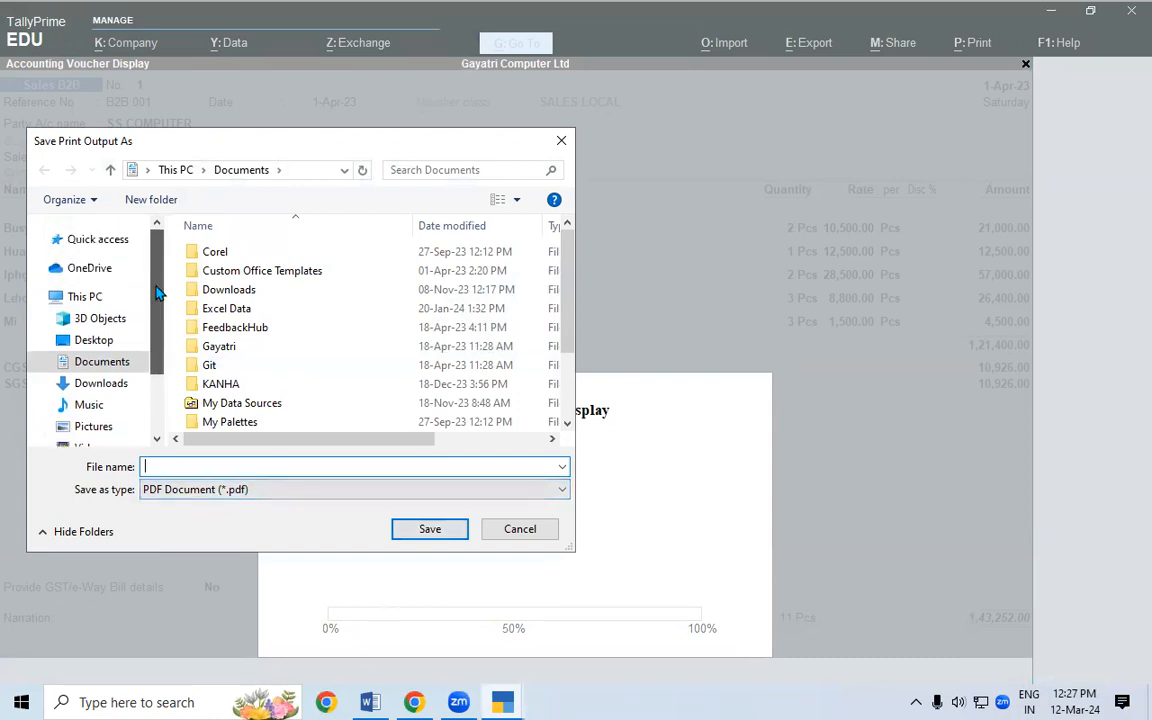
click(119, 343)
click(154, 466)
text(S)
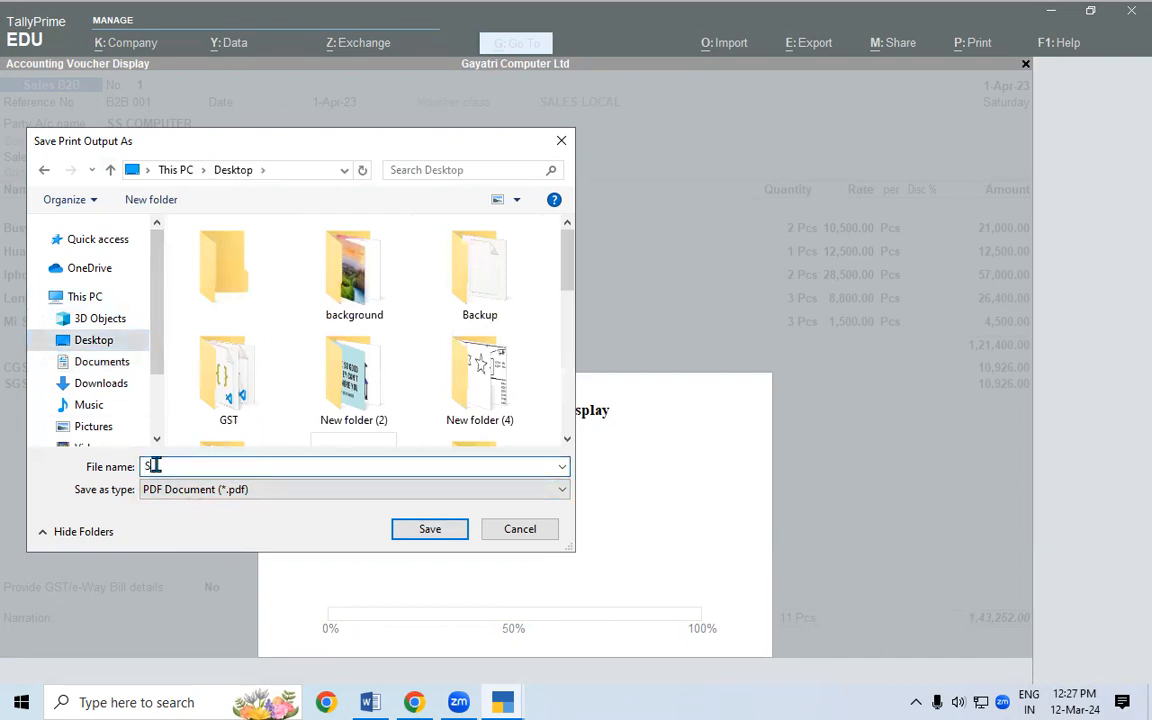
text(S COMPUTER SALES INVOICE)
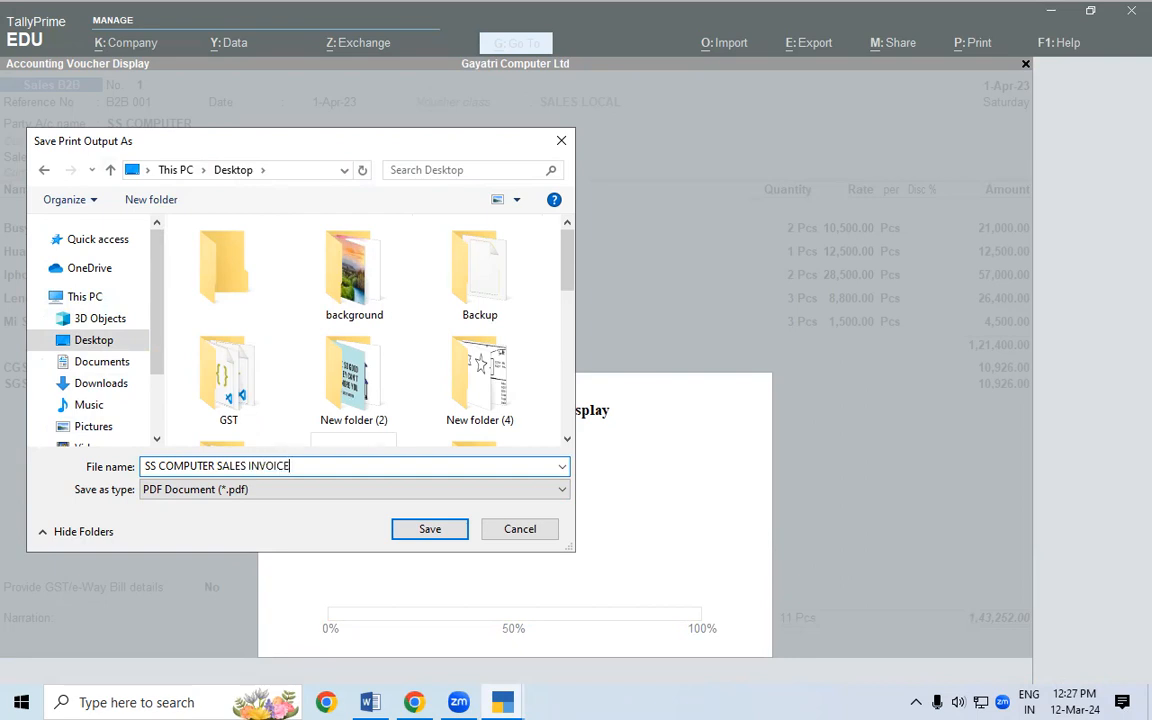
click(412, 530)
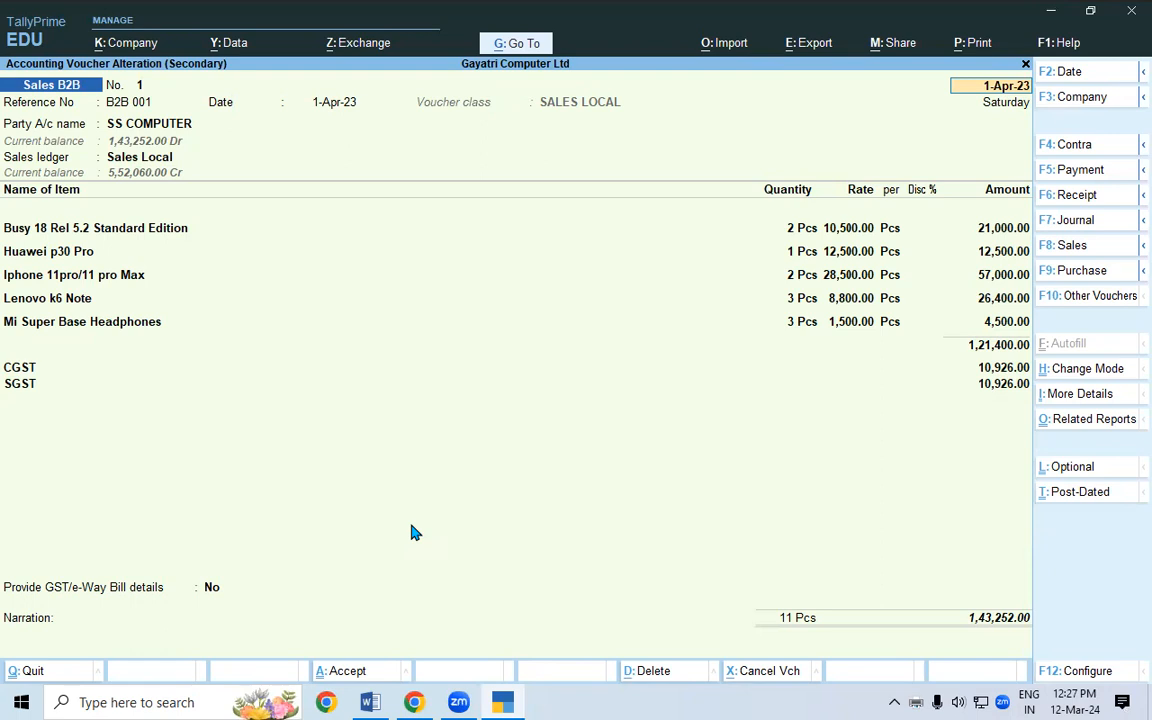
- Open the SS COMPUTER SALES INVOICE PDF from the desktop to examine it, and recheck the Invoice Printing notes in Chrome
key(super+d)
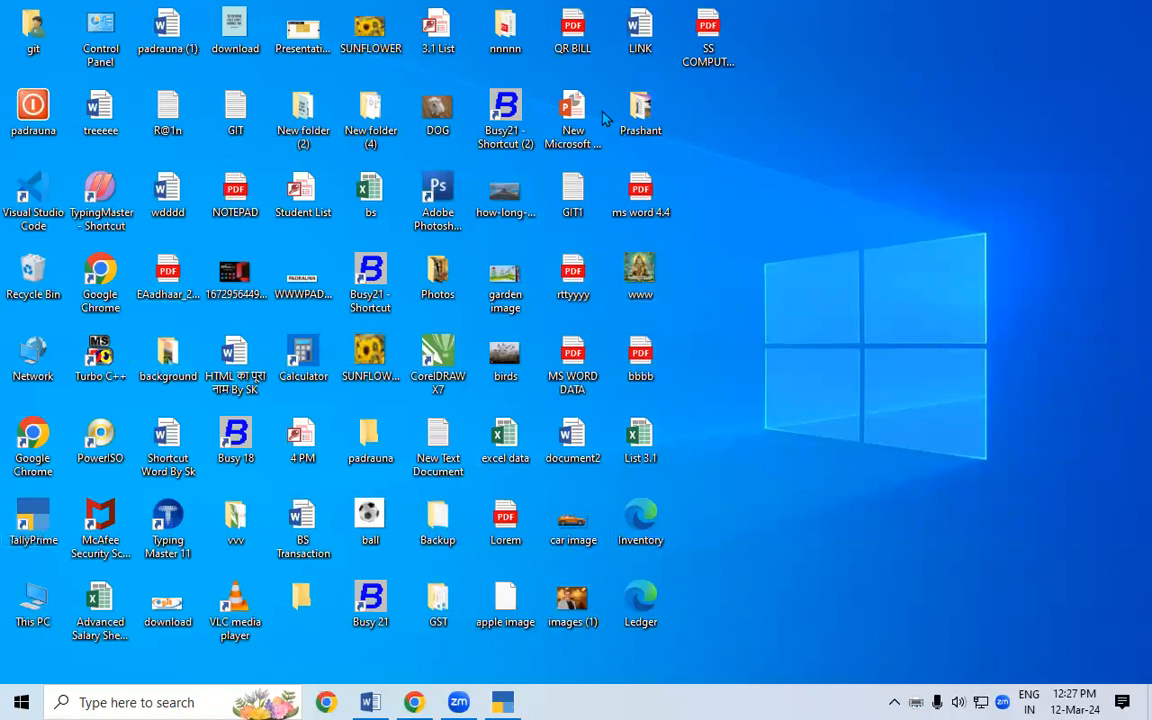
click(708, 30)
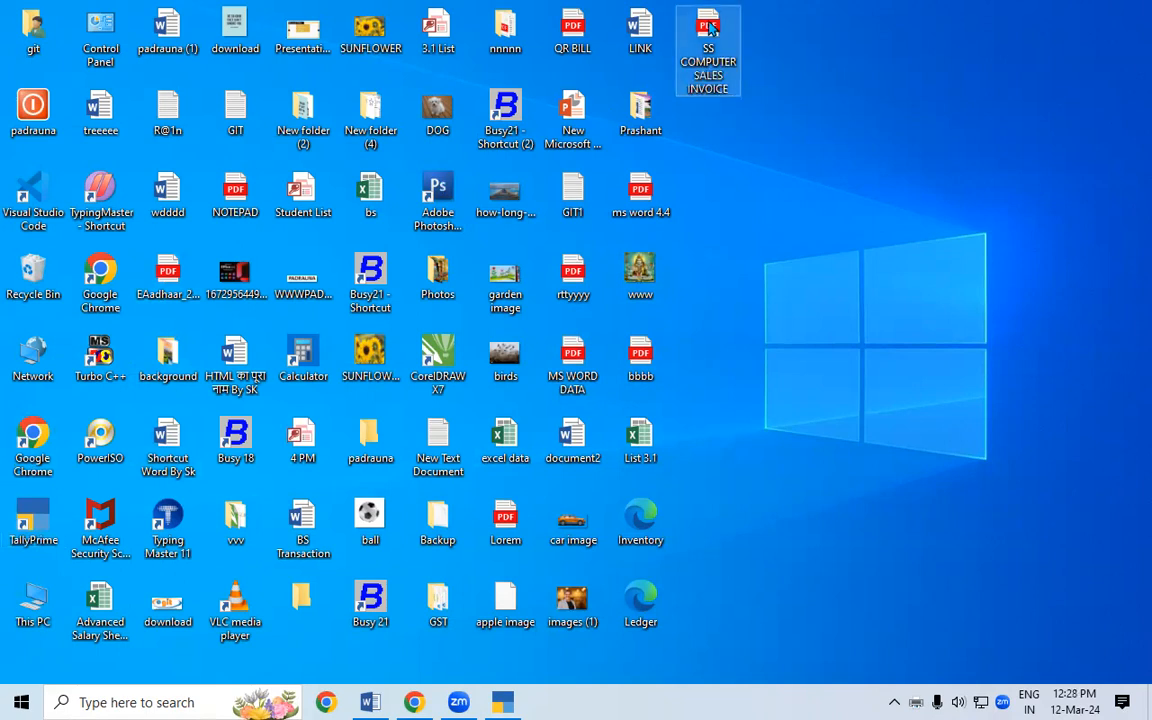
double_click(707, 30)
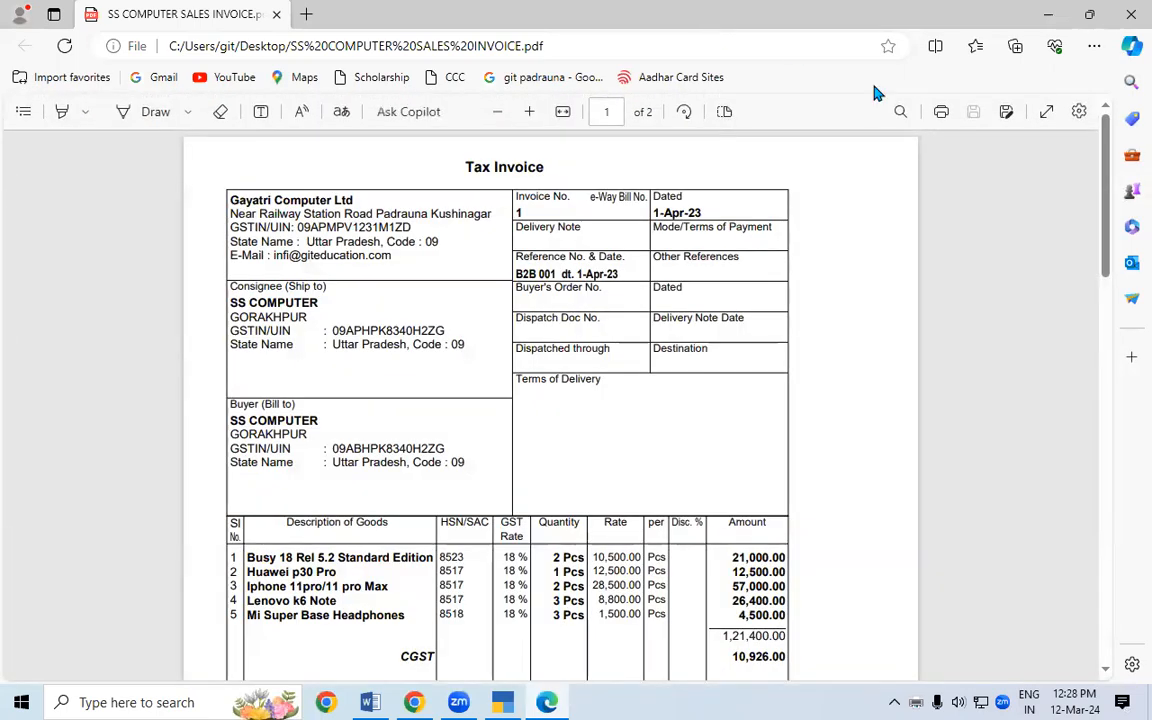
drag(1102, 168, 1100, 200)
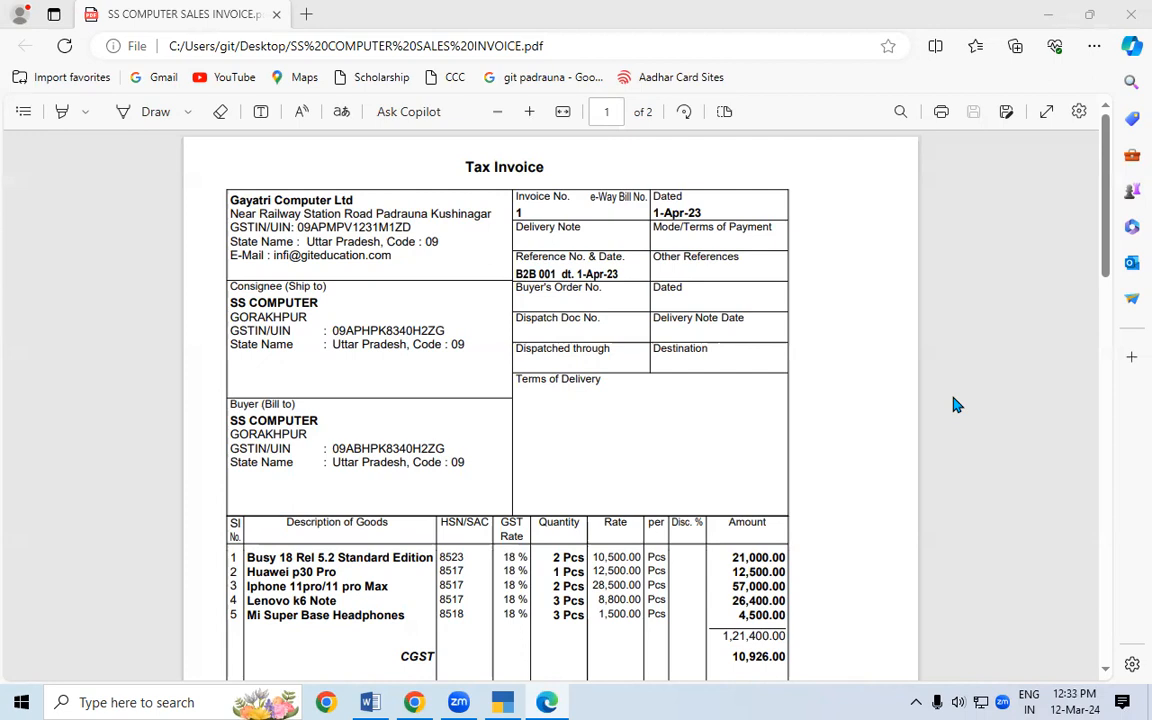
click(410, 702)
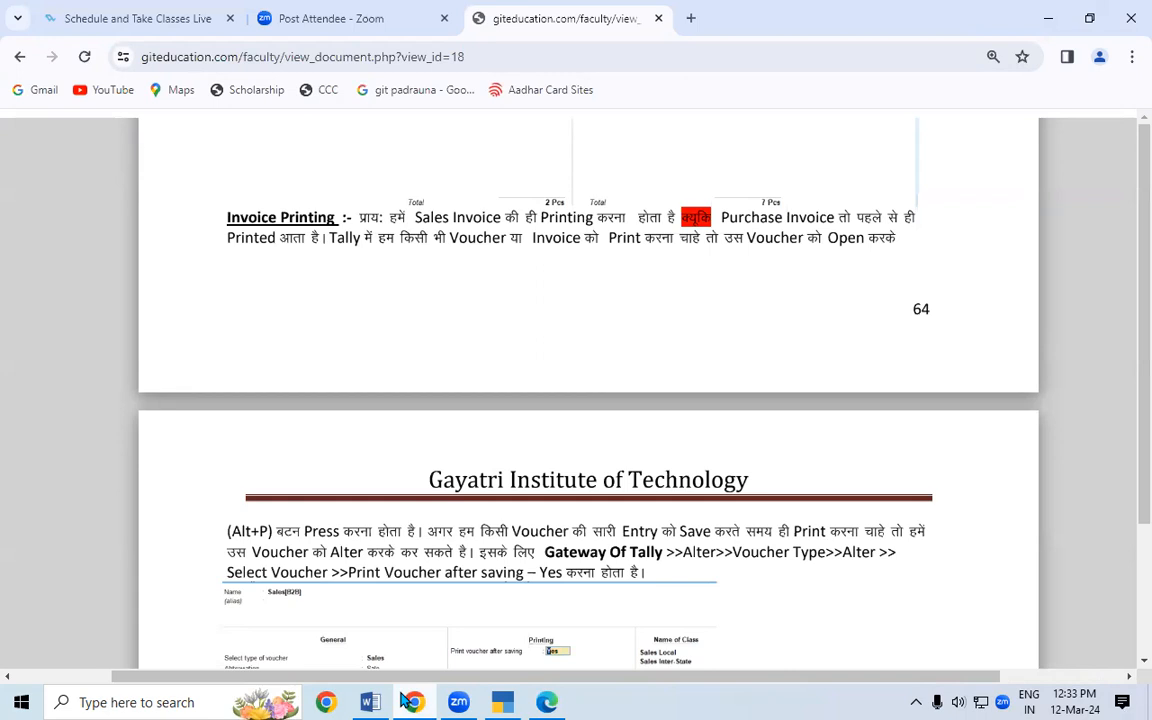
- Switch to TallyPrime and quit the SS COMPUTER voucher, returning to the Gateway of Tally
click(508, 701)
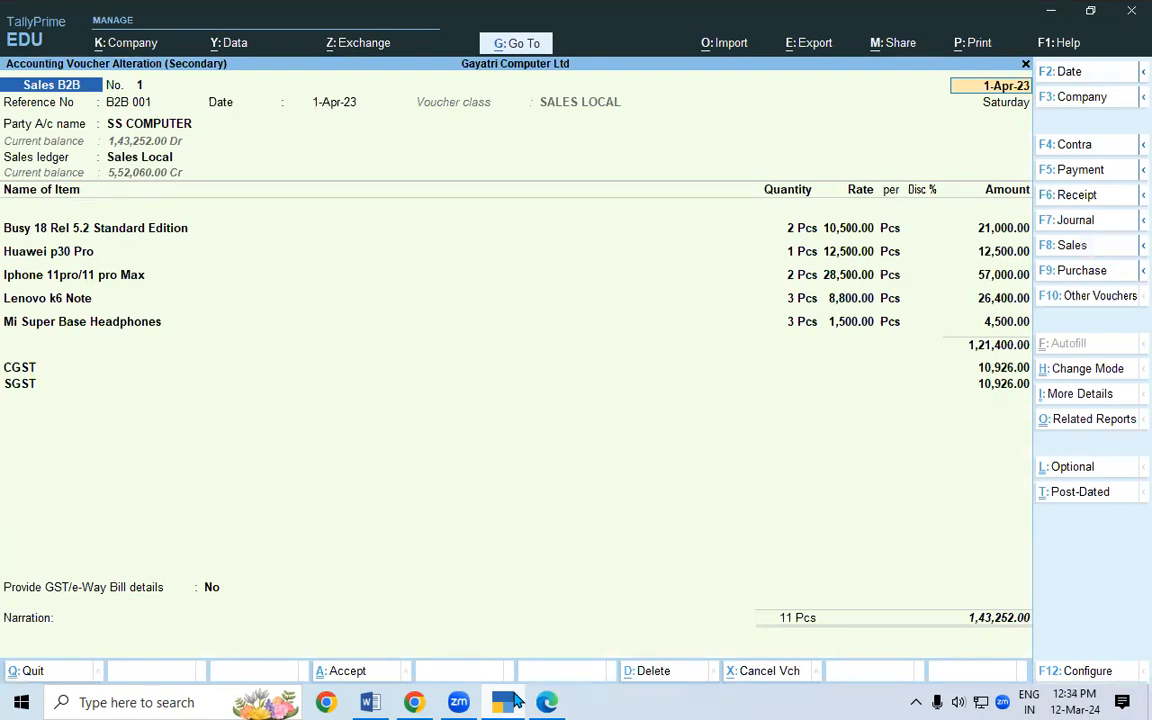
key(Escape)
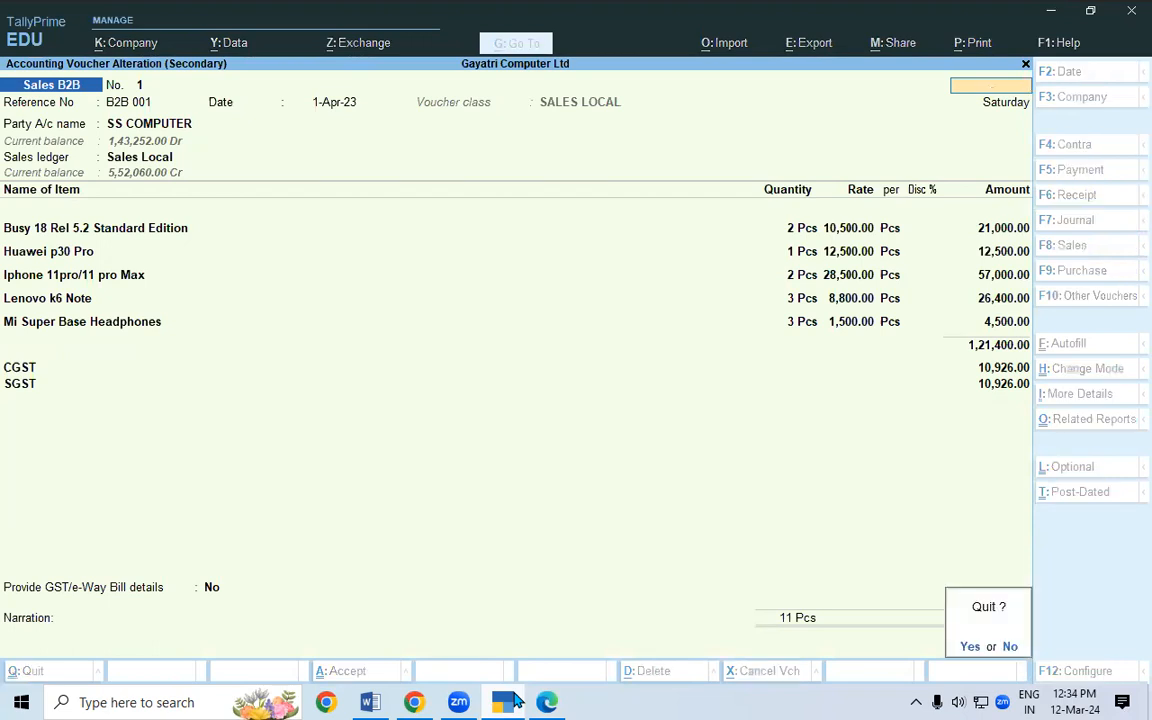
key(y)
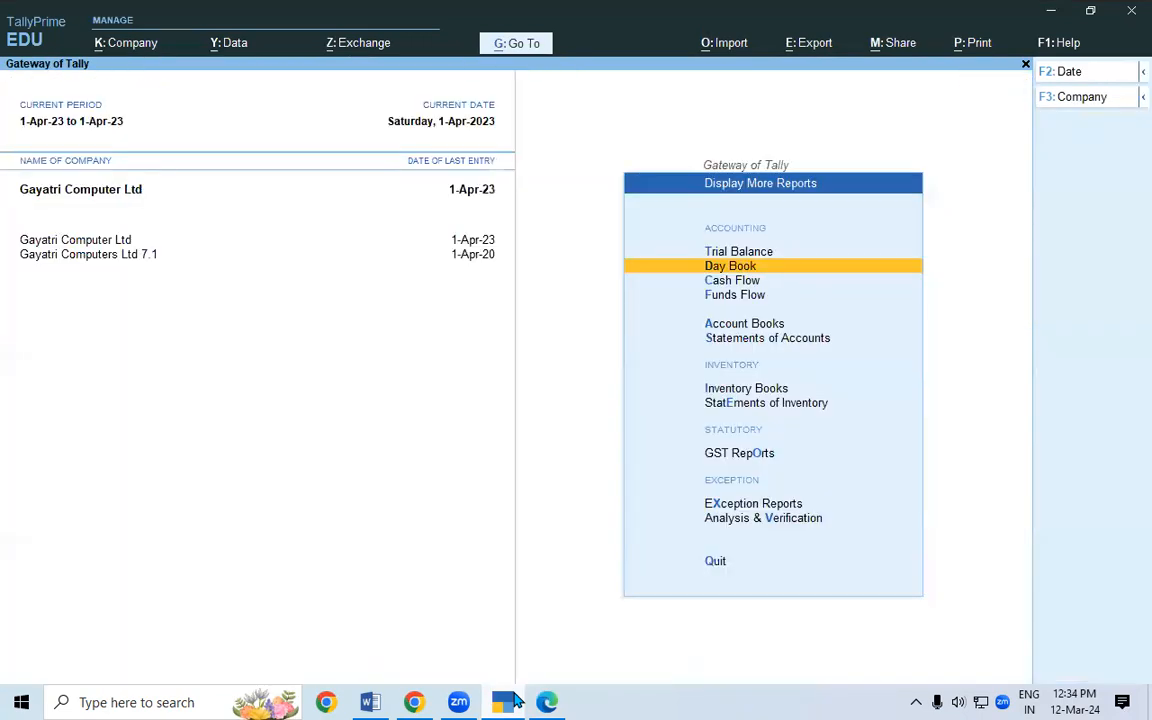
key(Escape)
key(Escape)
key(Escape)
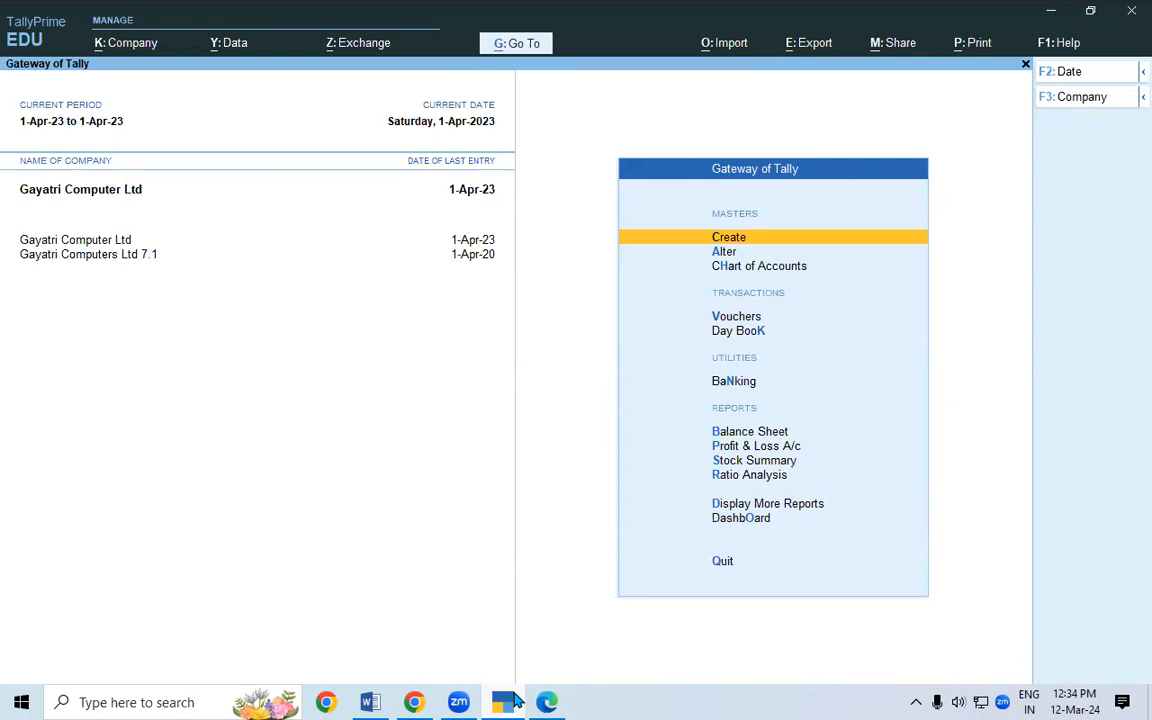
- Open the Day Book from the Gateway of Tally
key(Down)
key(Down)
key(Down)
key(Down)
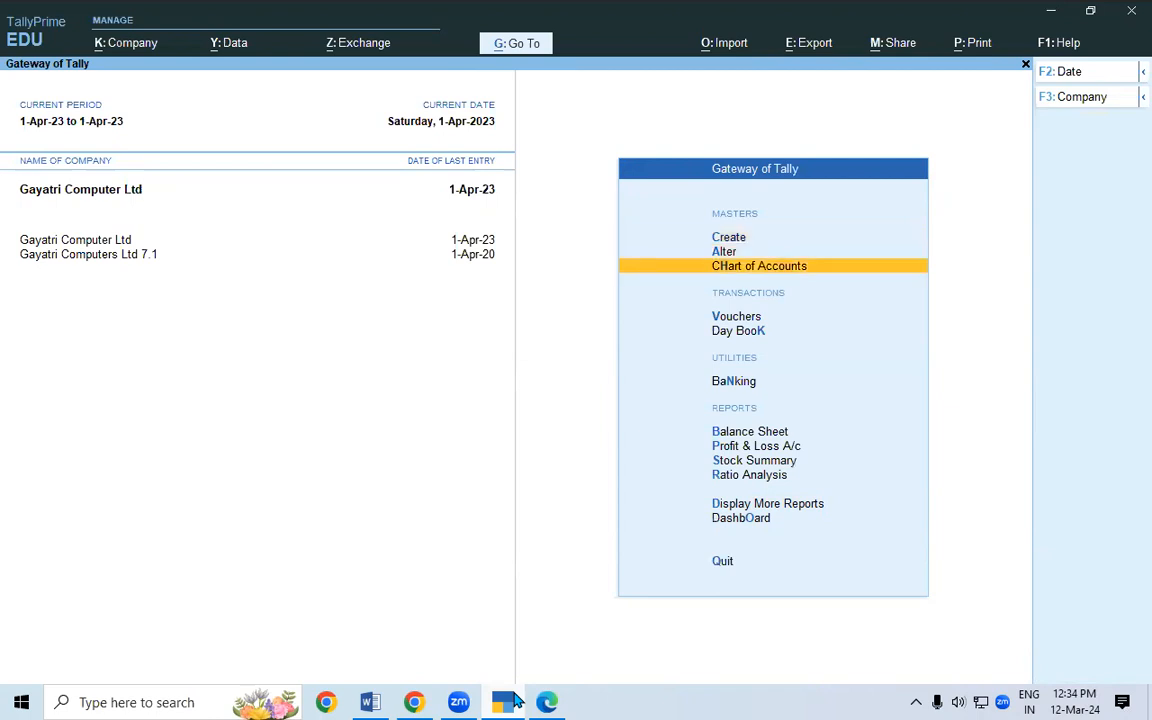
key(Return)
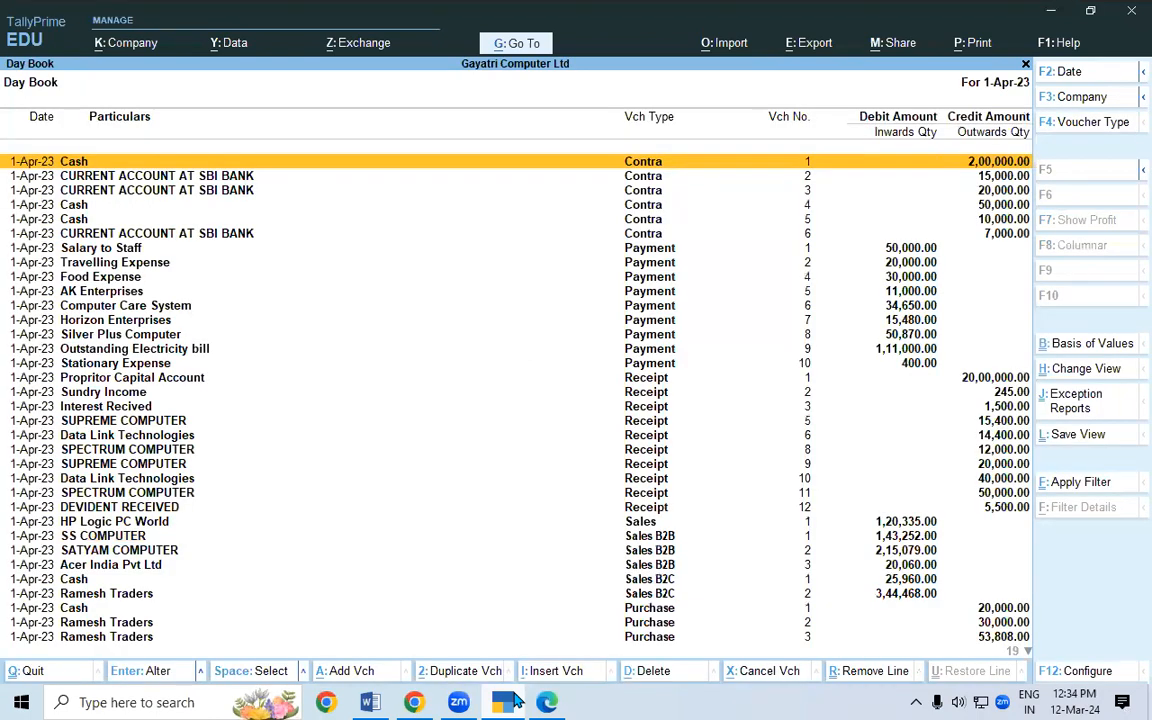
- Filter the Day Book by voucher type to list only Sales B2B vouchers
key(F4)
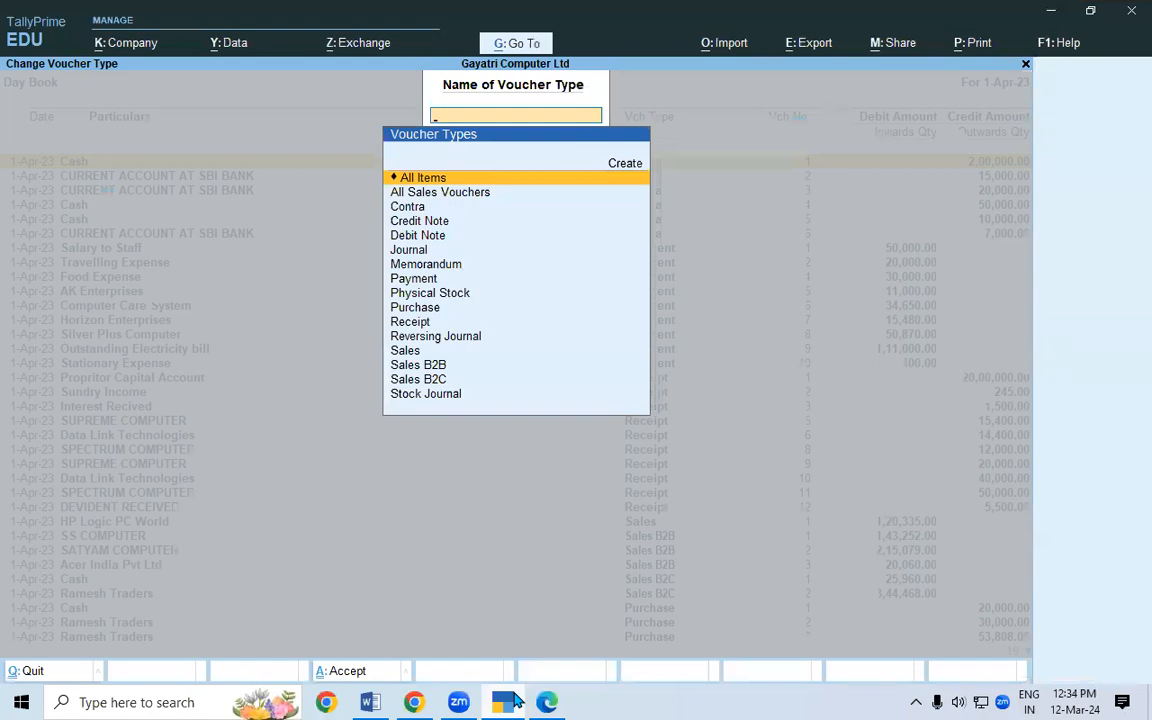
key(Down)
key(Down)
key(Down)
key(Down)
key(Down)
key(Down)
key(Down)
key(Down)
key(Down)
key(Down)
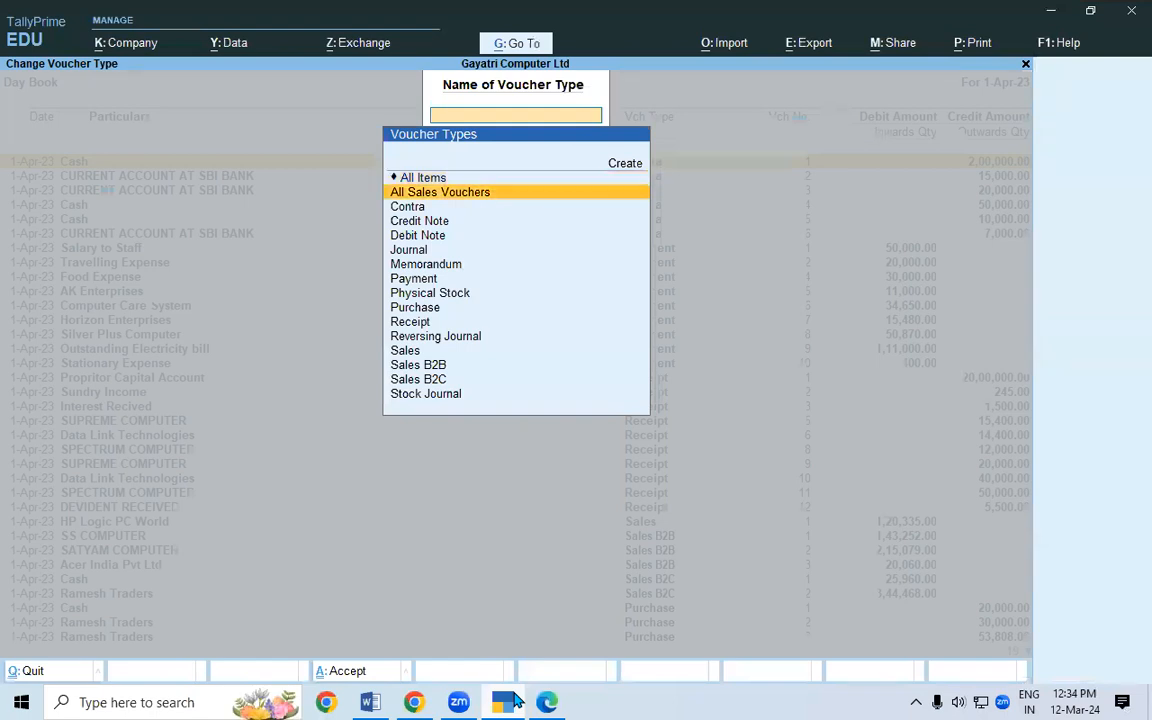
key(Down)
key(Down)
key(Down)
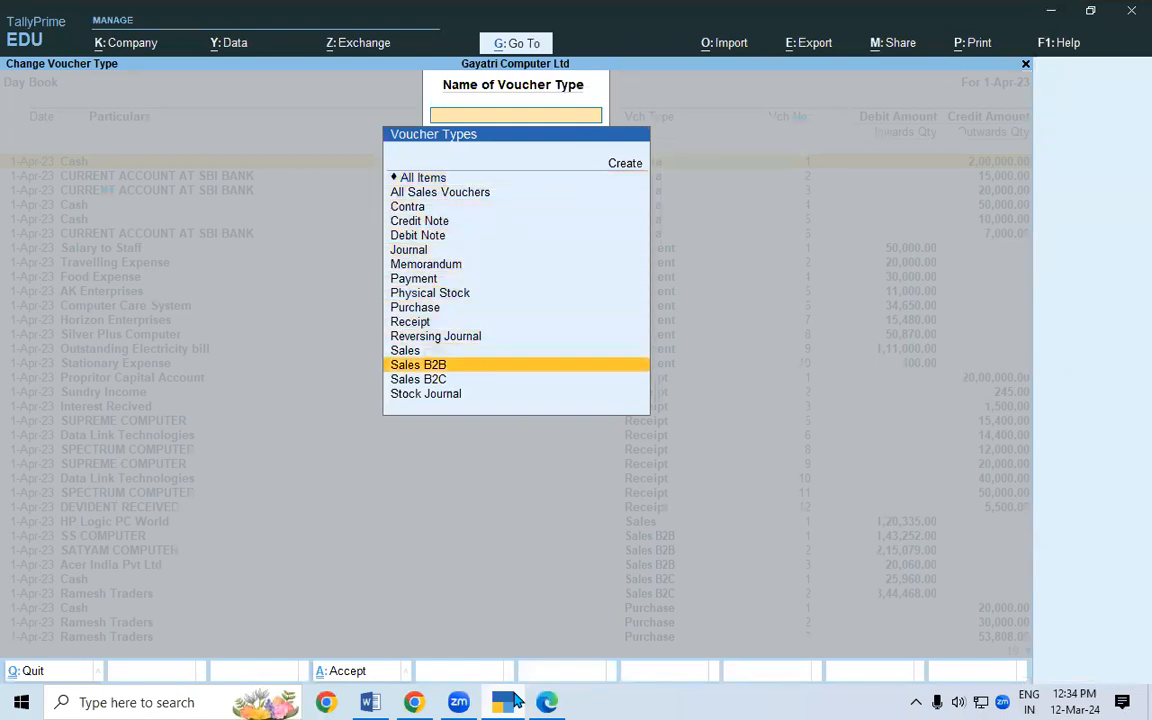
key(Return)
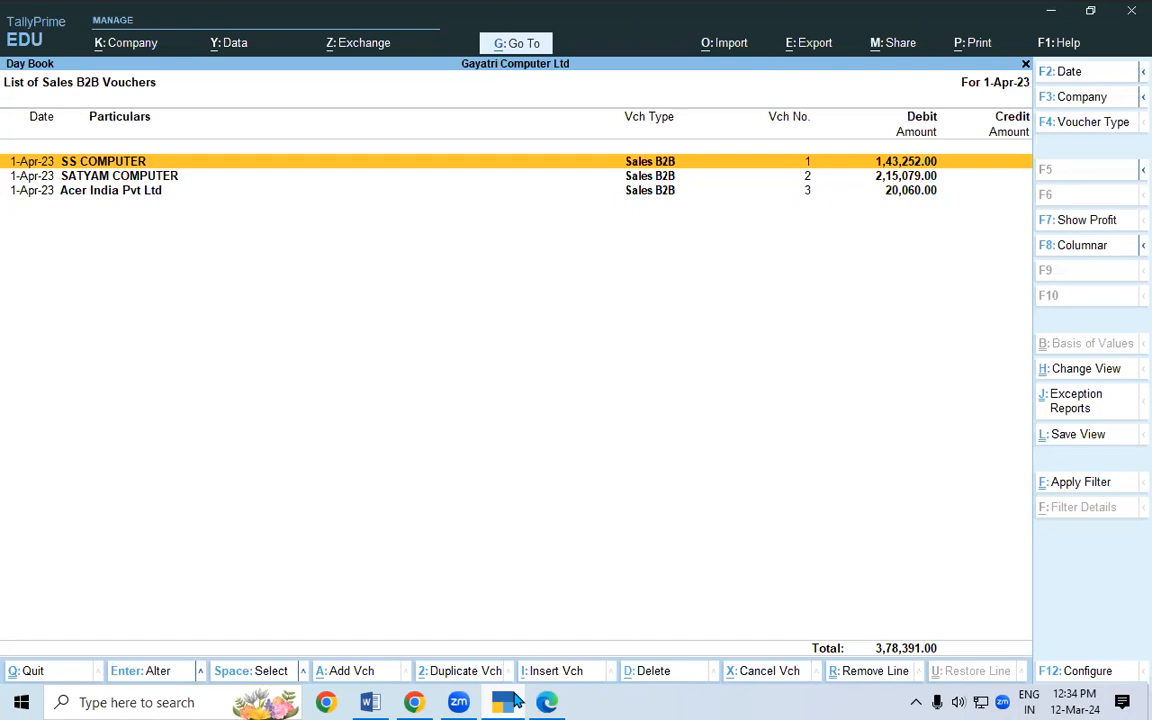
- Open the SATYAM COMPUTER voucher from the Sales B2B list and bring up the print settings for the current voucher
key(Down)
key(Return)
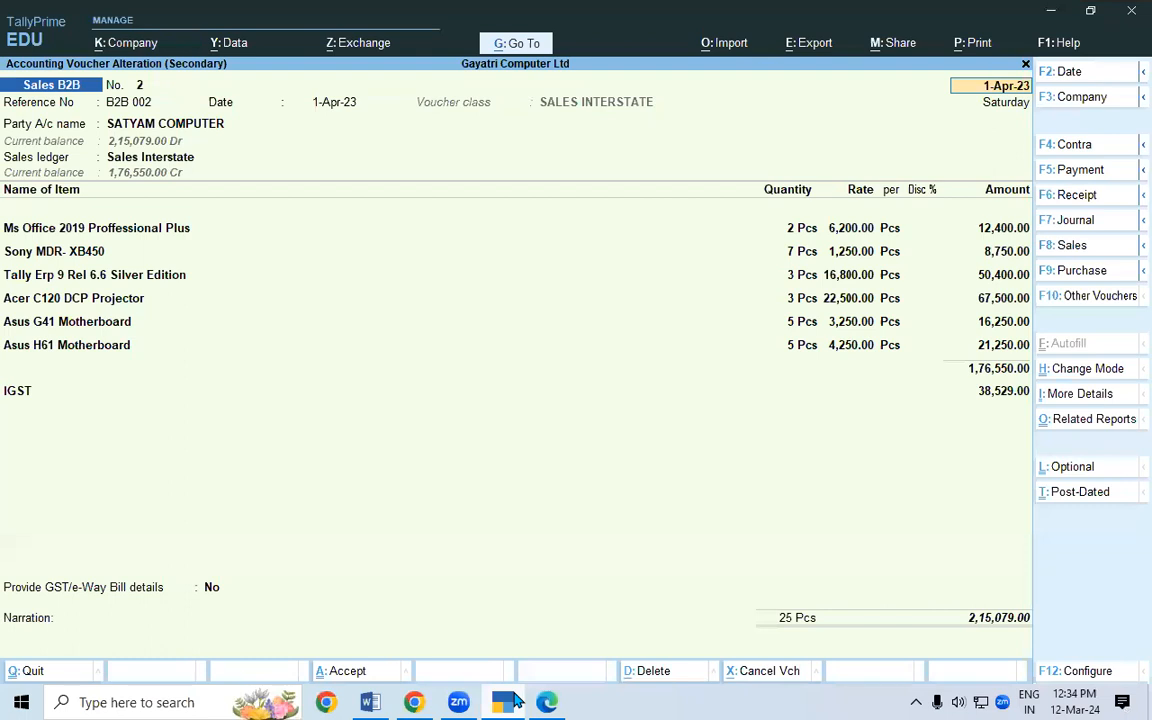
key(alt)
key(alt+p)
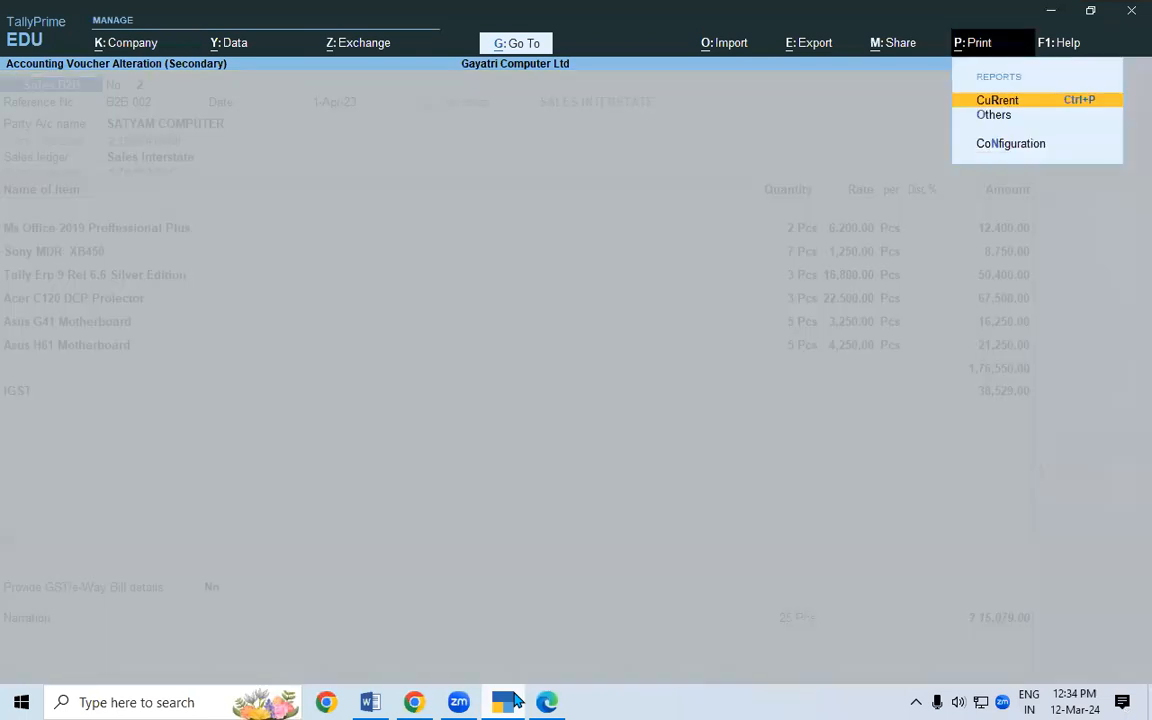
key(Return)
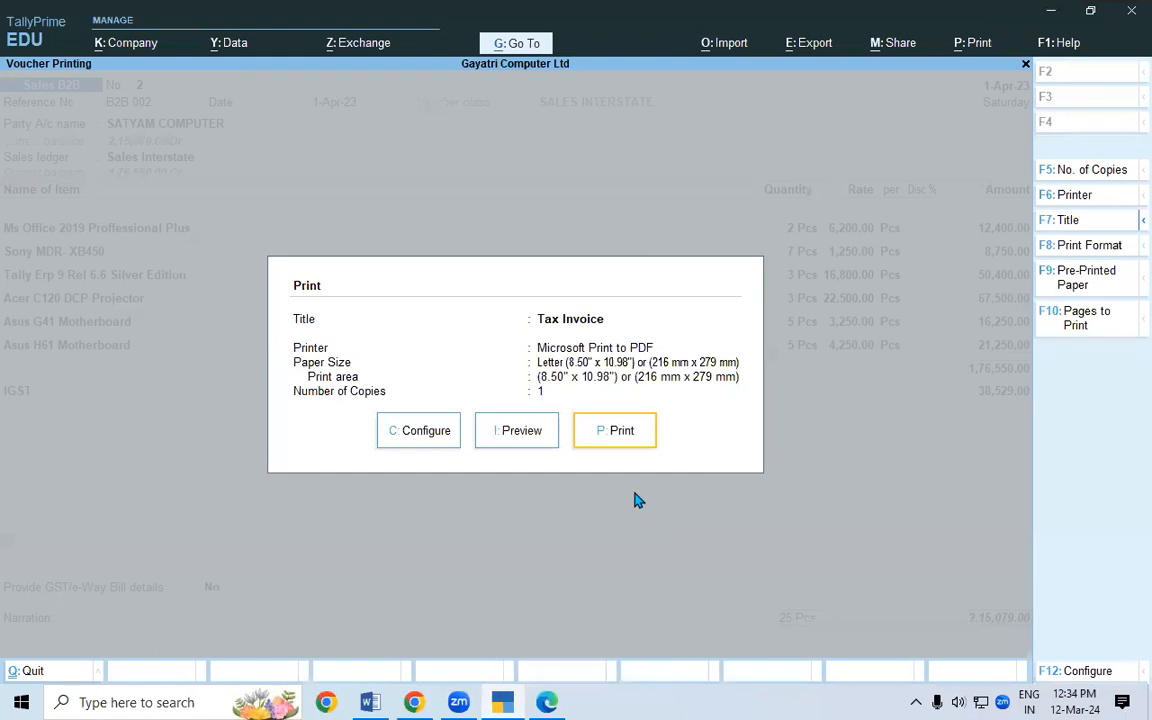
- Preview the SATYAM COMPUTER tax invoice at enlarged size, then return to the print settings
key(i)
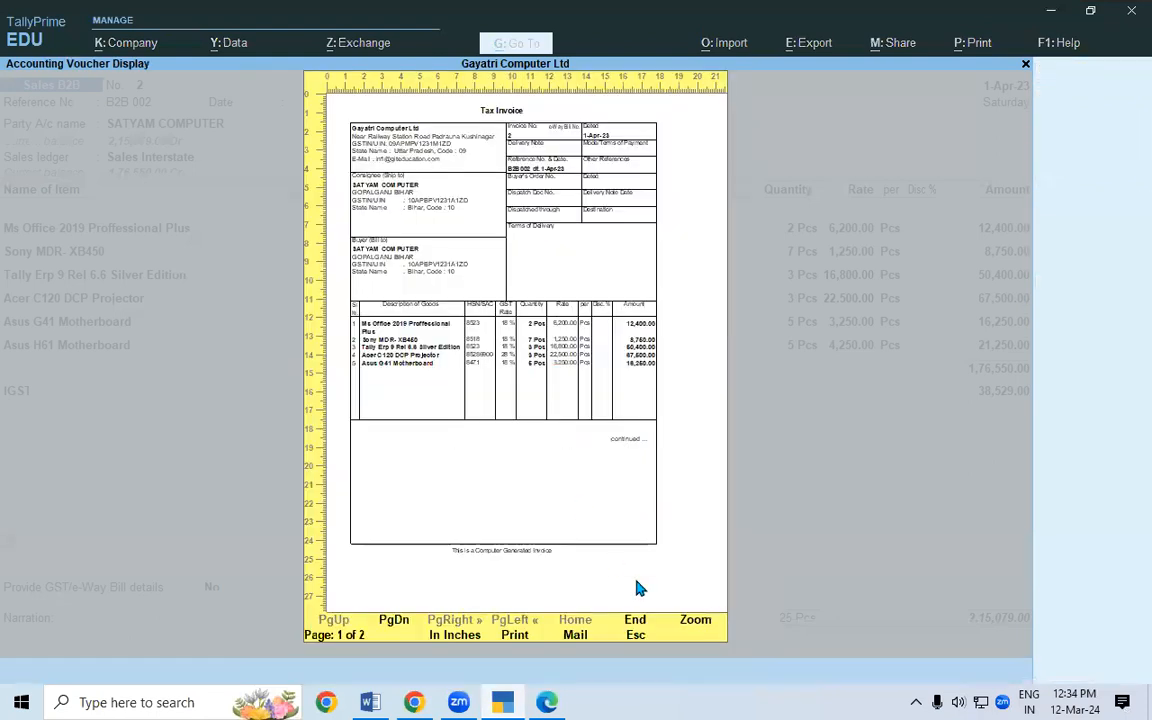
click(701, 625)
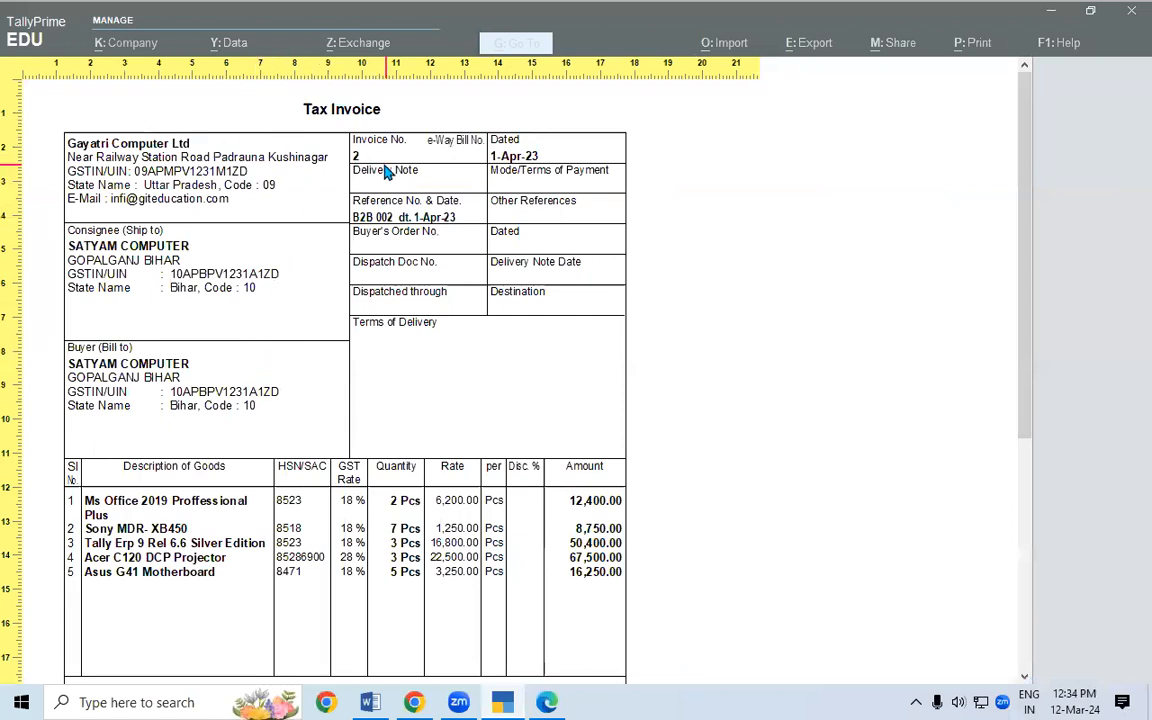
key(Escape)
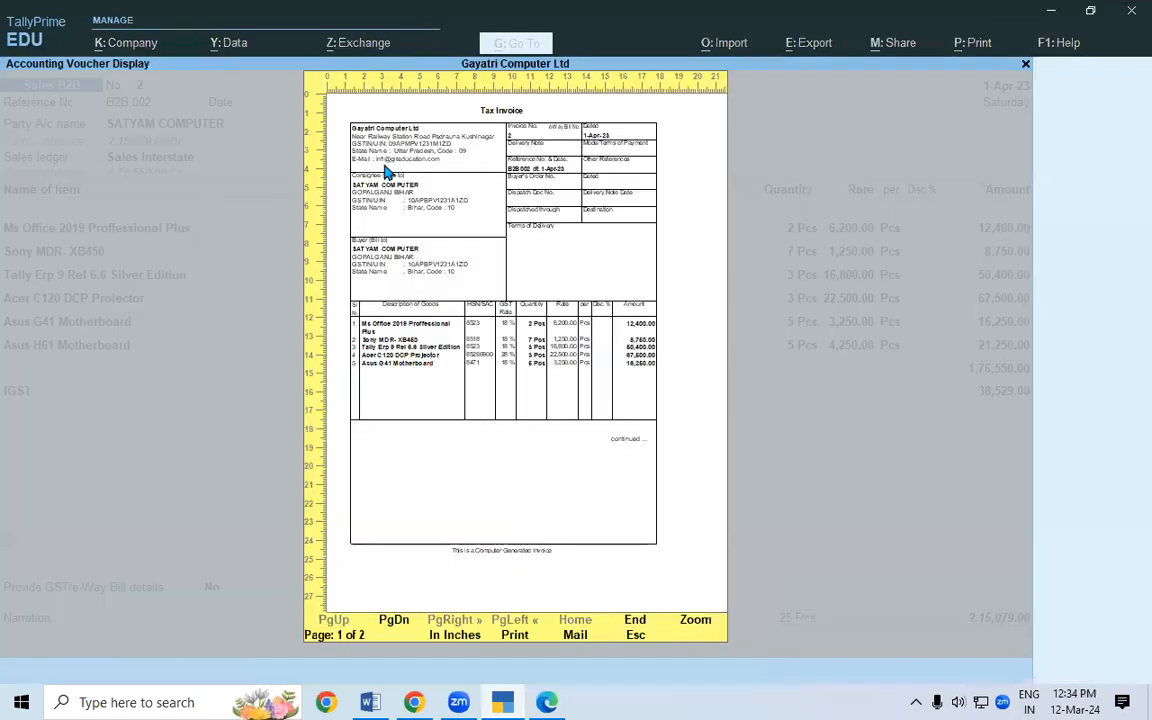
key(Escape)
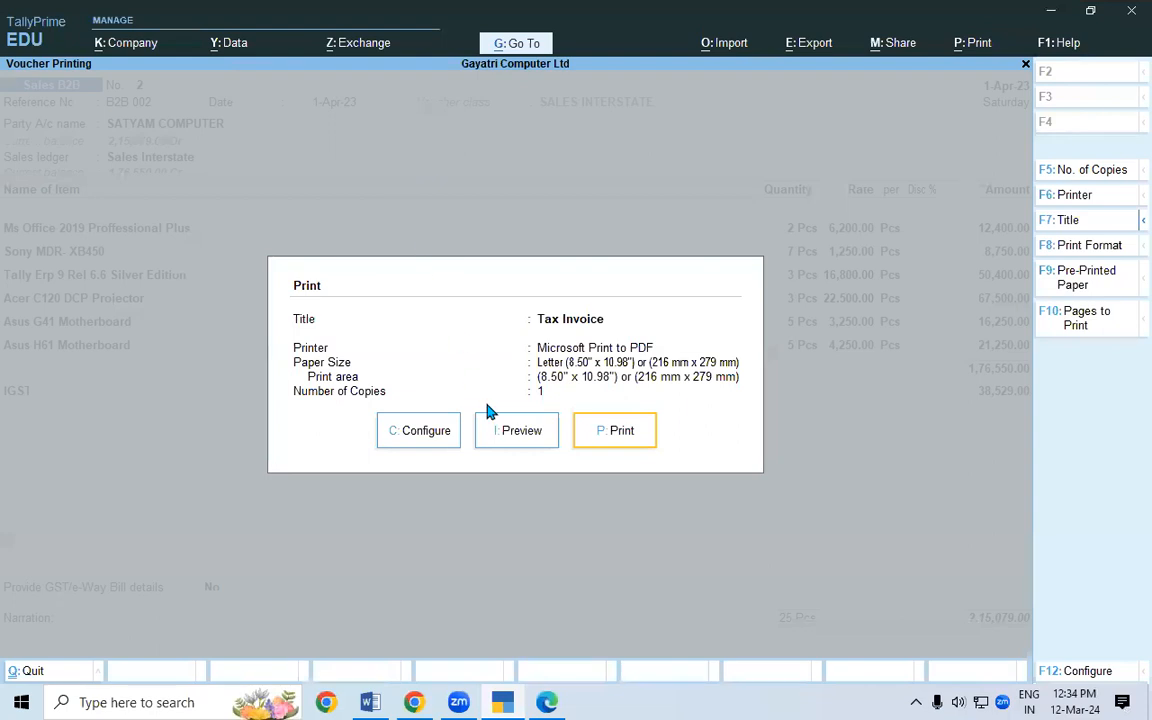
- Print the invoice to a PDF saved on the Desktop under the file name SATYAM COMPUTER
key(p)
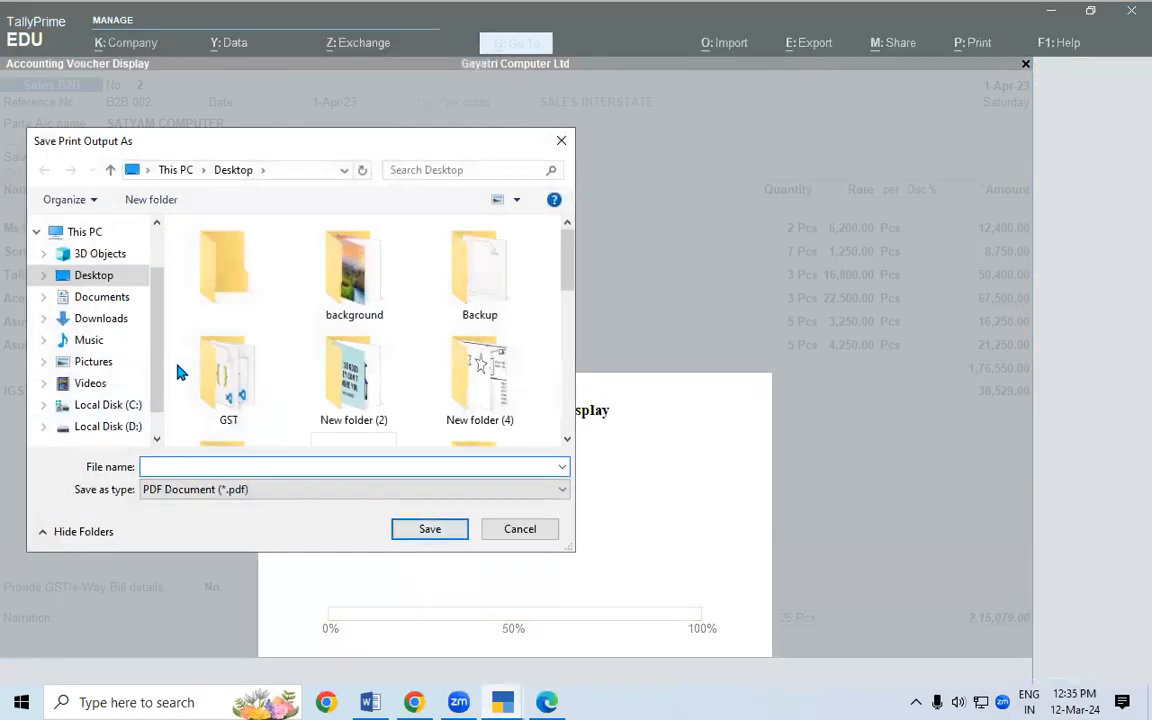
scroll(158, 350, up, 2)
click(95, 341)
click(224, 467)
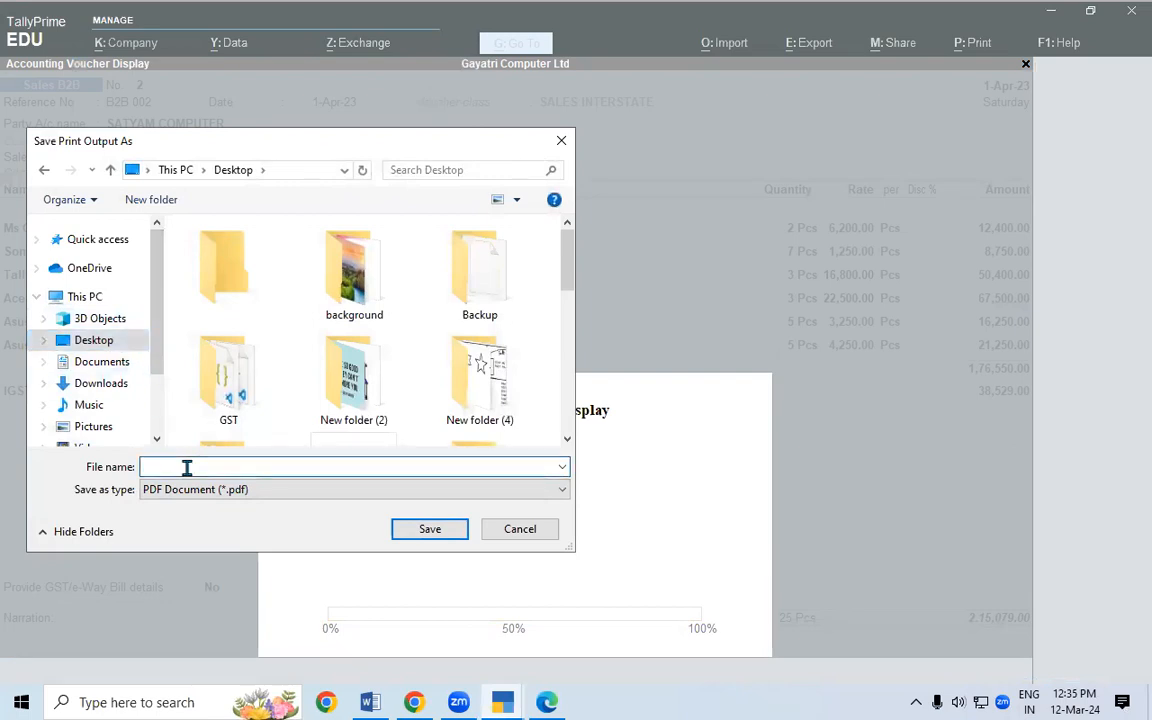
text(SATYAM COMPUTER)
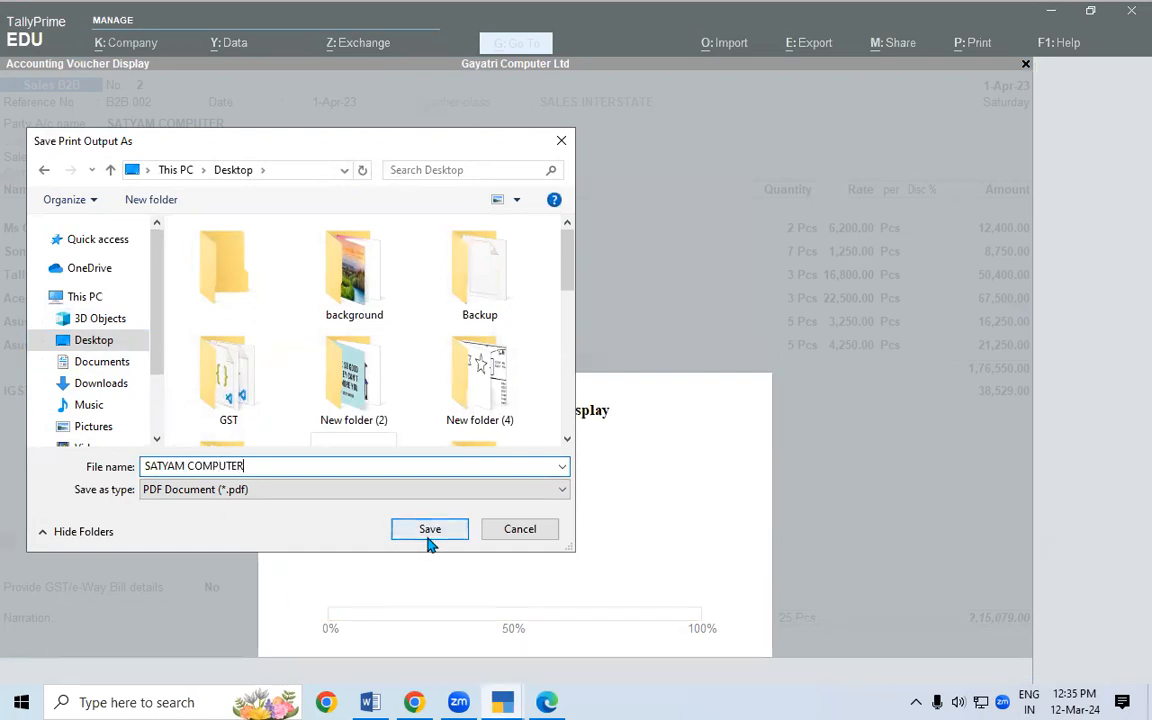
click(428, 534)
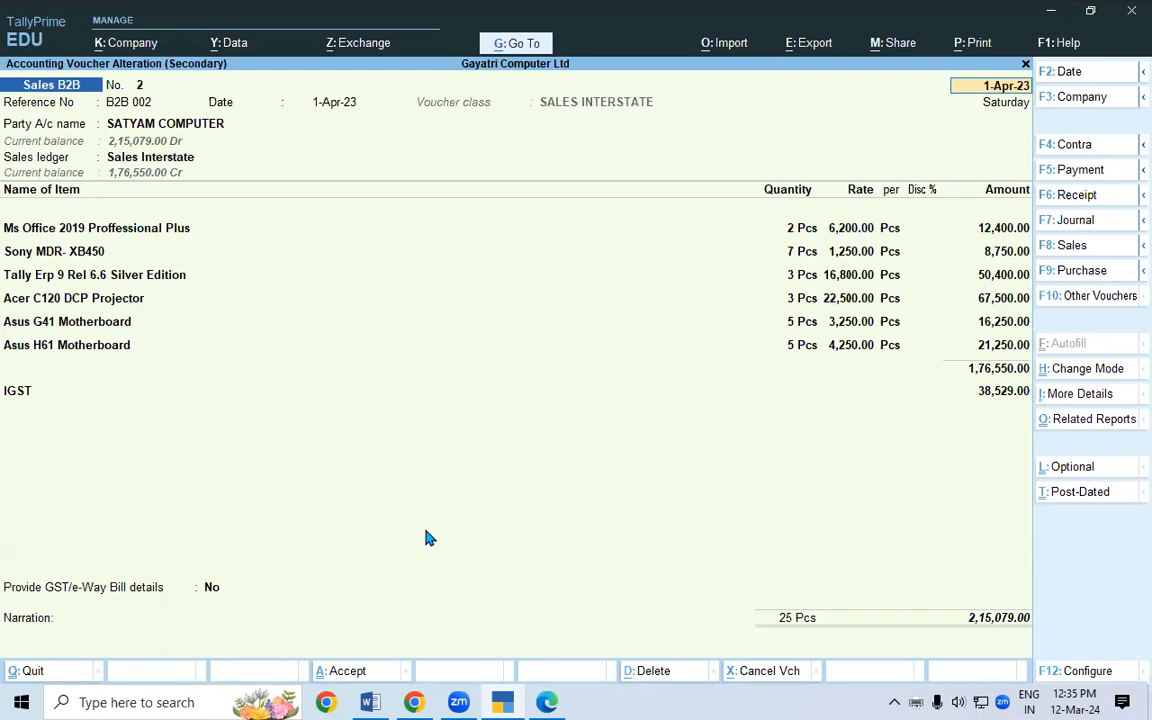
- Quit the SATYAM COMPUTER voucher and the Day Book, returning to the Gateway of Tally
key(Escape)
key(y)
key(Escape)
key(Escape)
key(n)
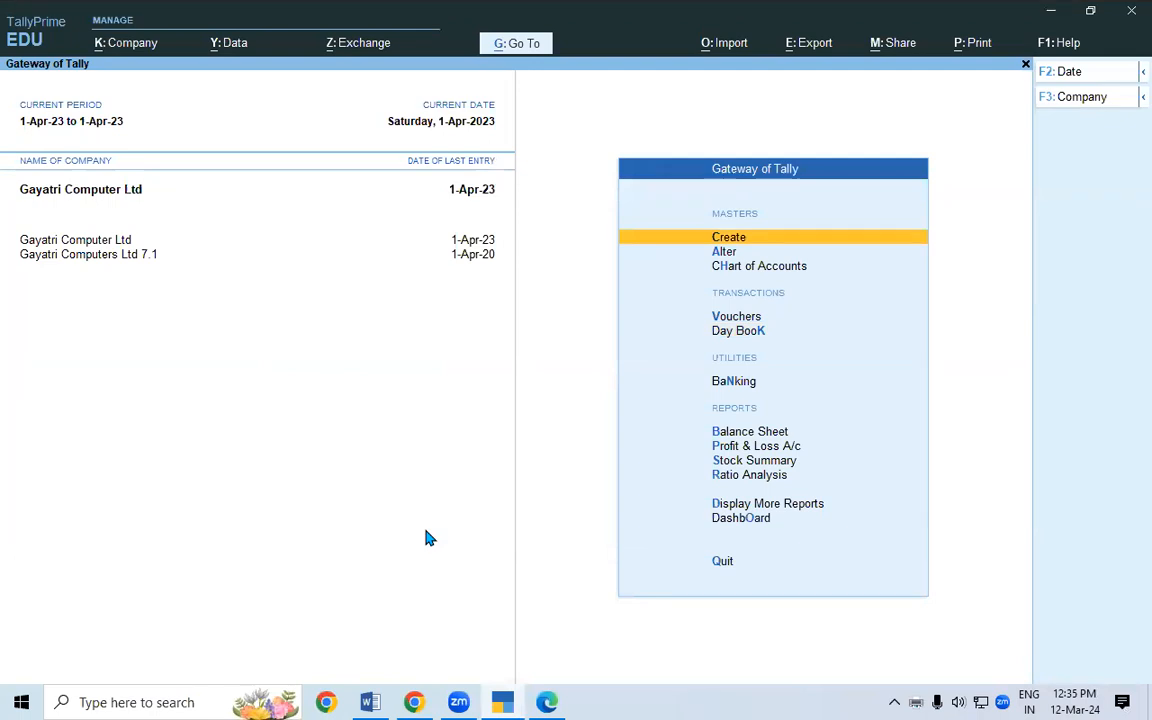
- Start a new Sales B2B voucher with reference number 518 and keep the 1-Apr-23 date
key(v)
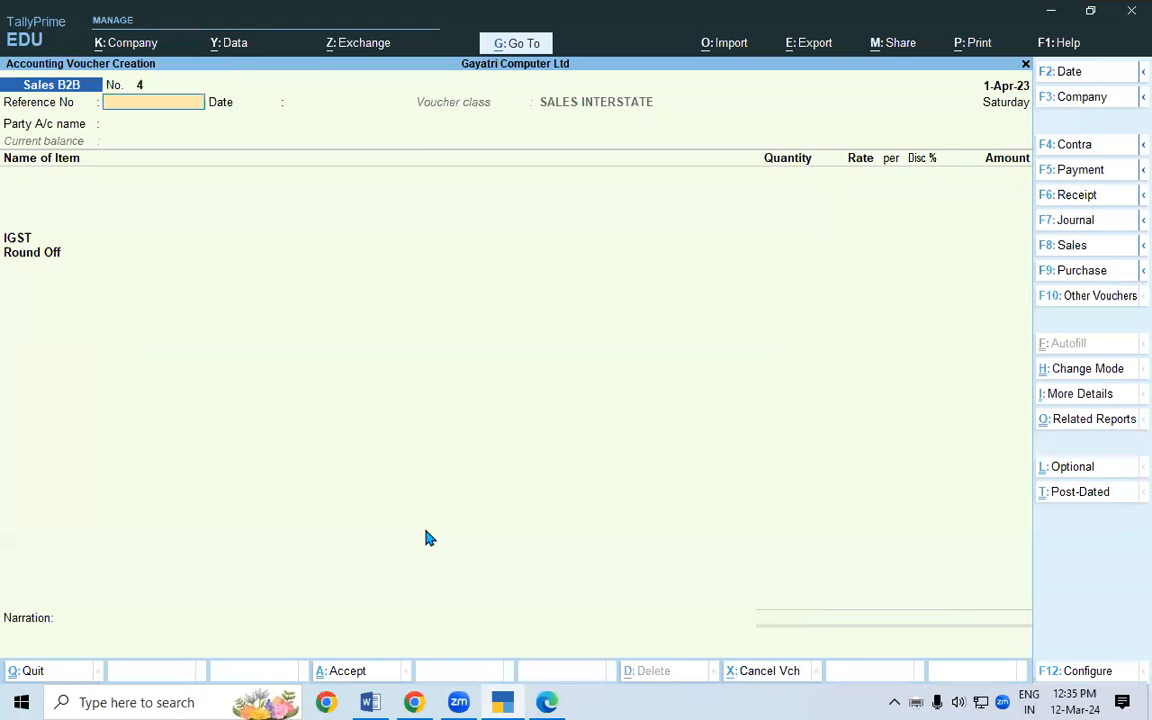
text(518)
key(Return)
key(Return)
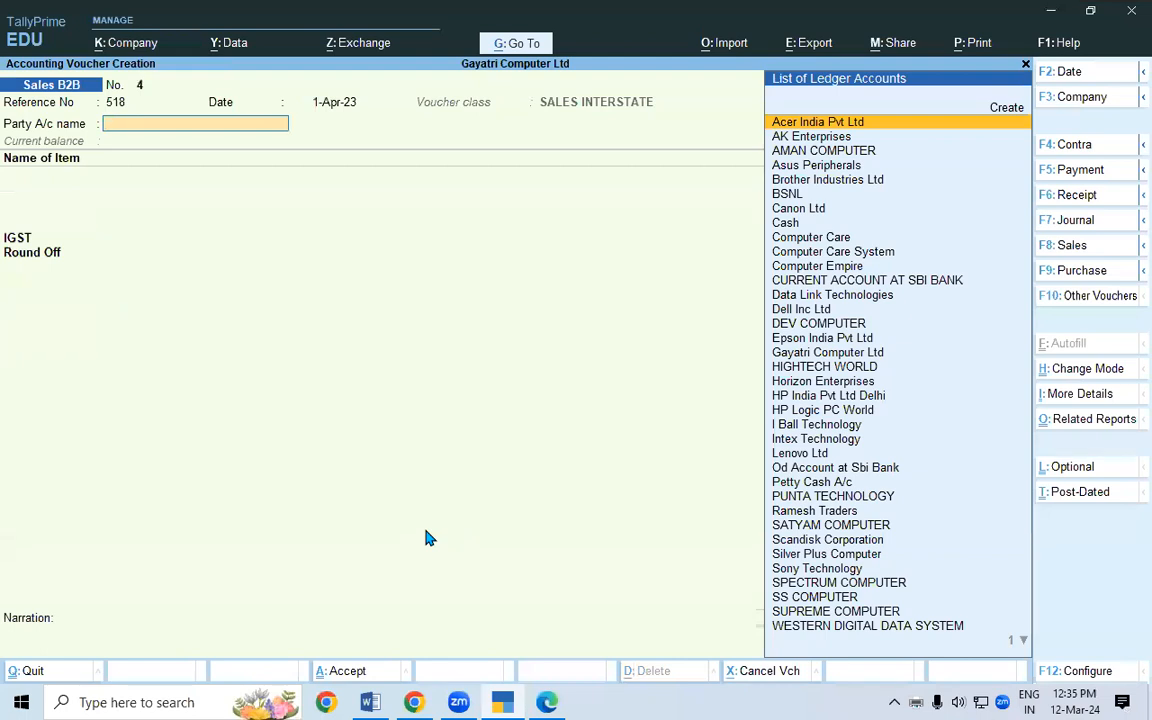
- Choose Brother Industries Ltd as the party account, leaving the dispatch details blank and accepting its default party details
key(Down)
key(Down)
key(Down)
key(Down)
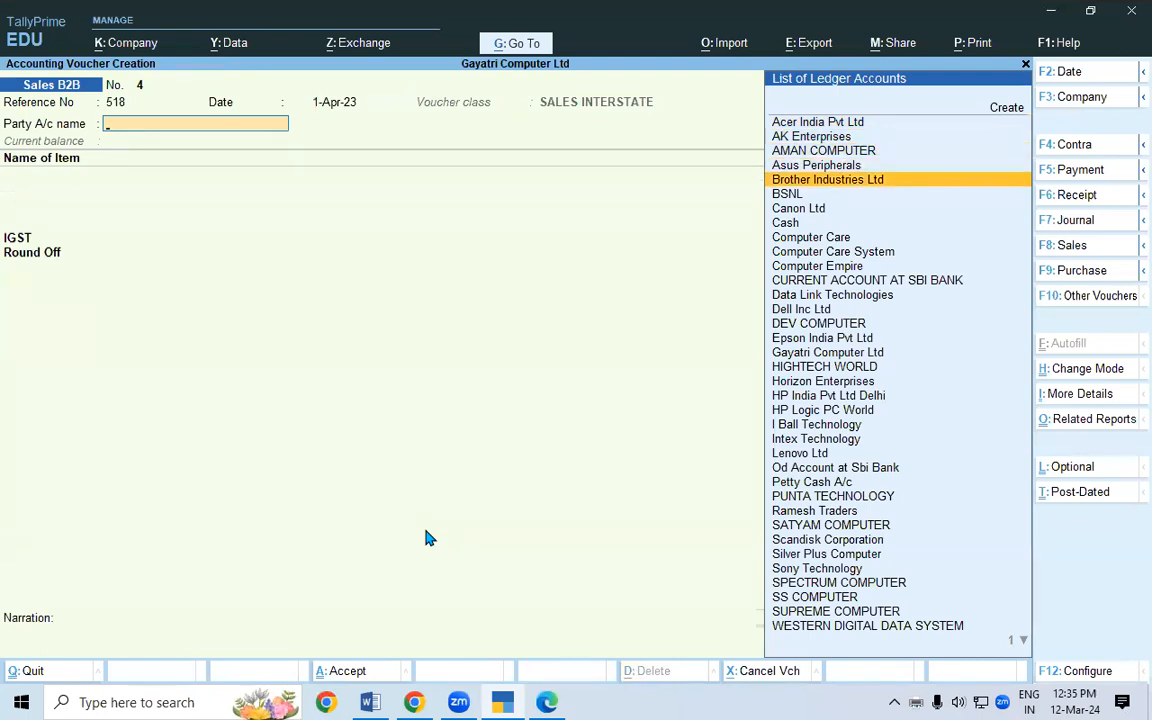
key(Return)
key(Return)
key(Return)
key(Return)
key(Return)
key(Return)
key(Return)
key(Return)
key(Return)
key(Return)
key(Return)
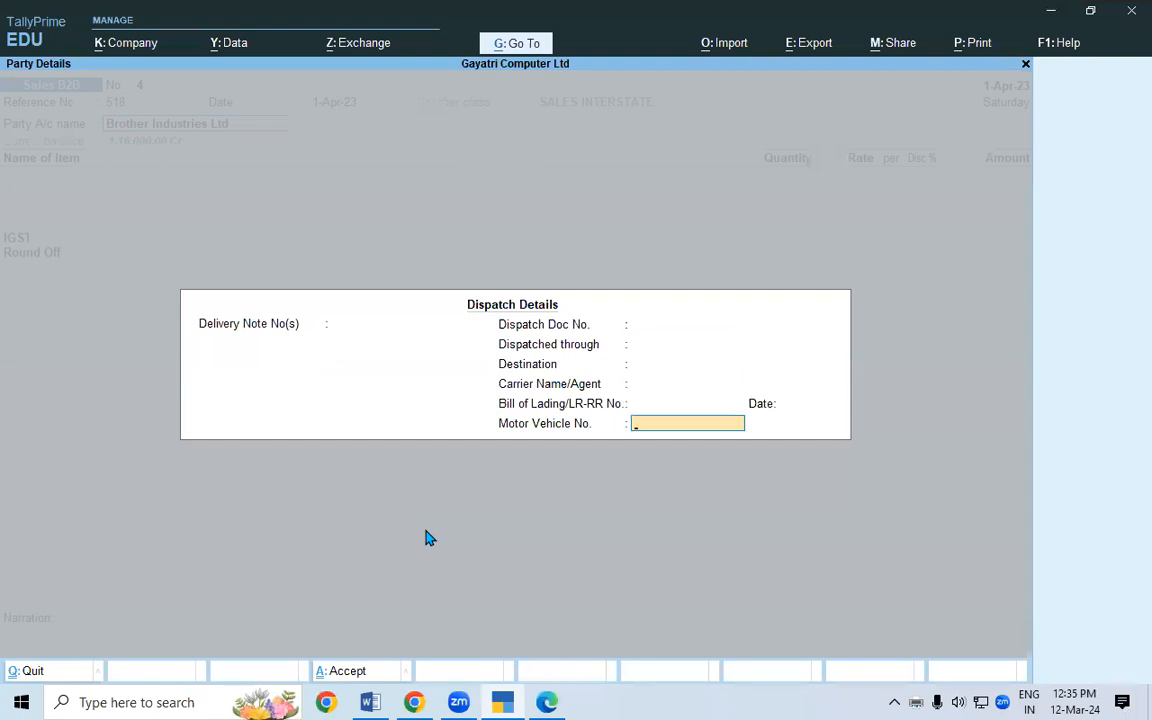
key(Return)
key(Return)
key(Return)
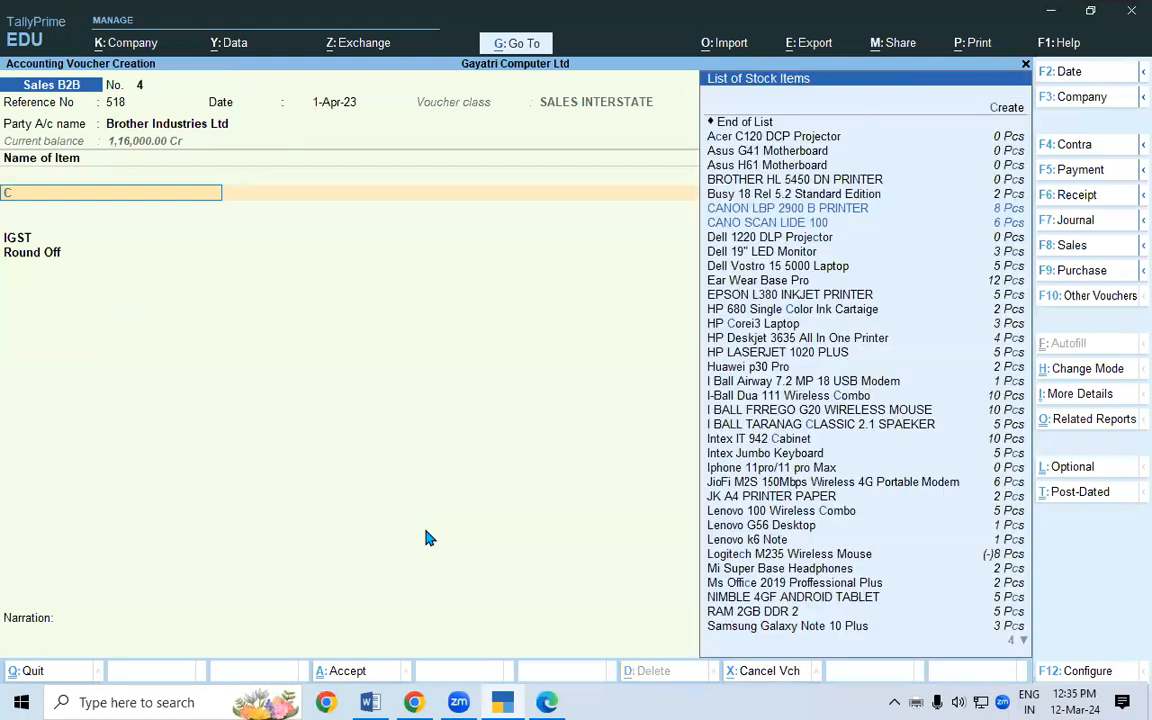
- Select CANON LBP 2900 B PRINTER as the item and examine its purchase and sale rates in Stock Query
text(CAN)
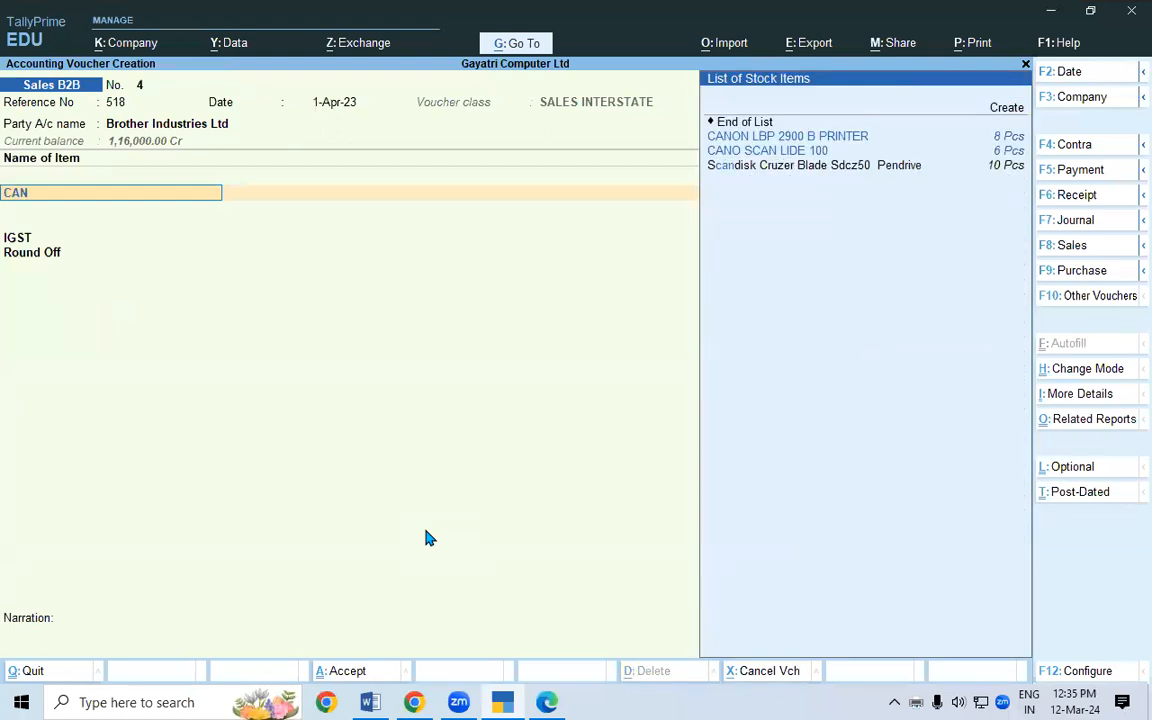
key(Down)
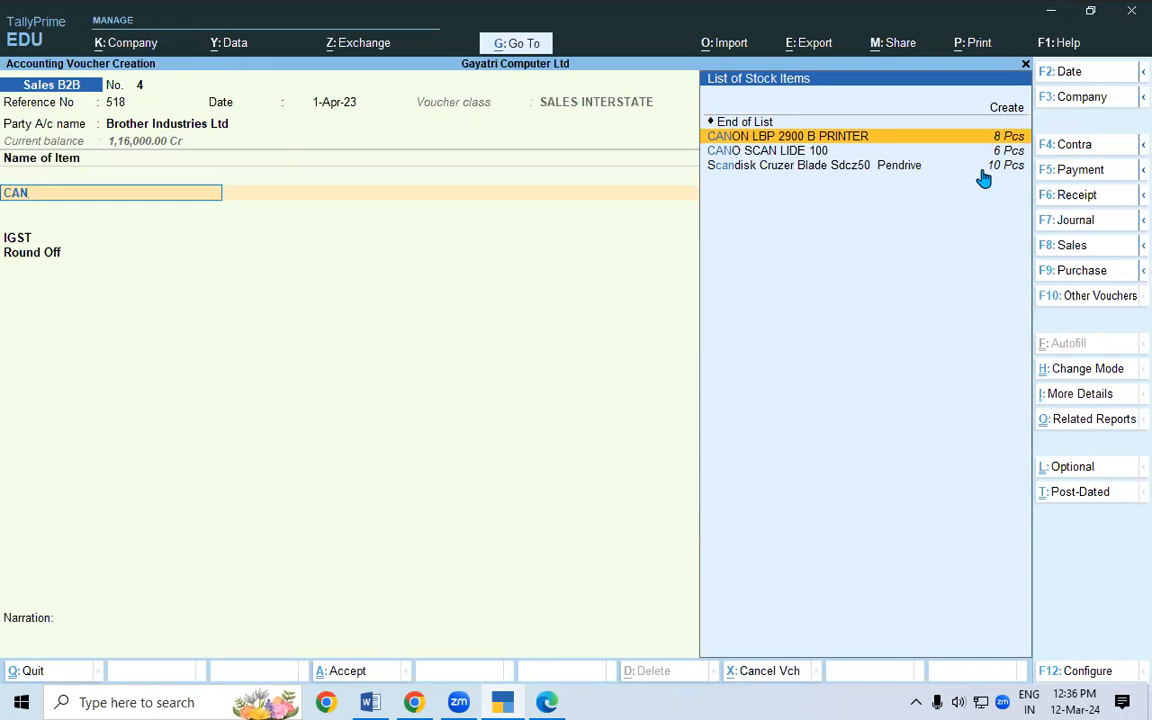
key(Return)
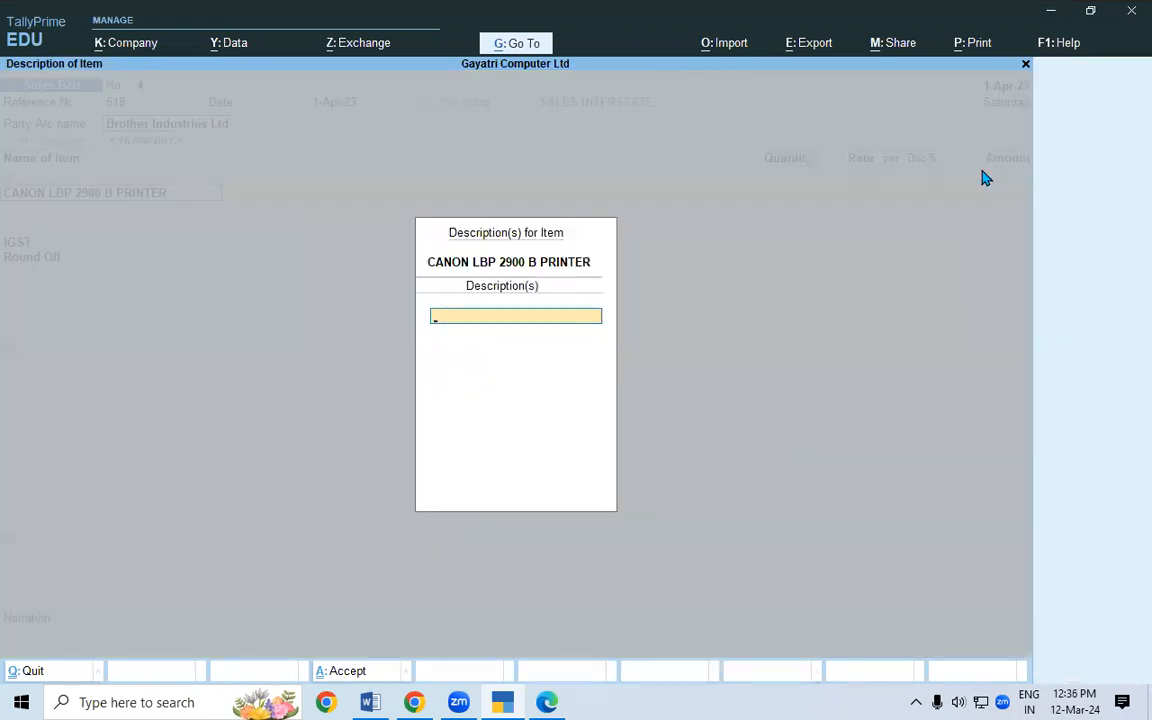
key(Escape)
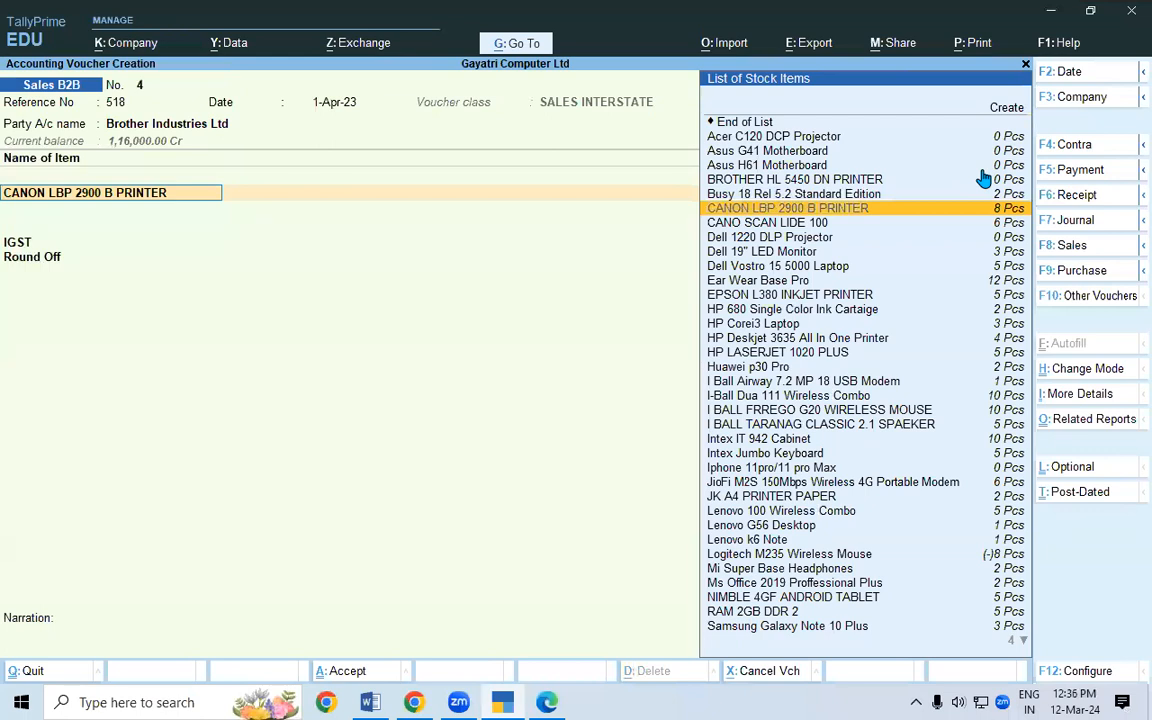
key(alt+s)
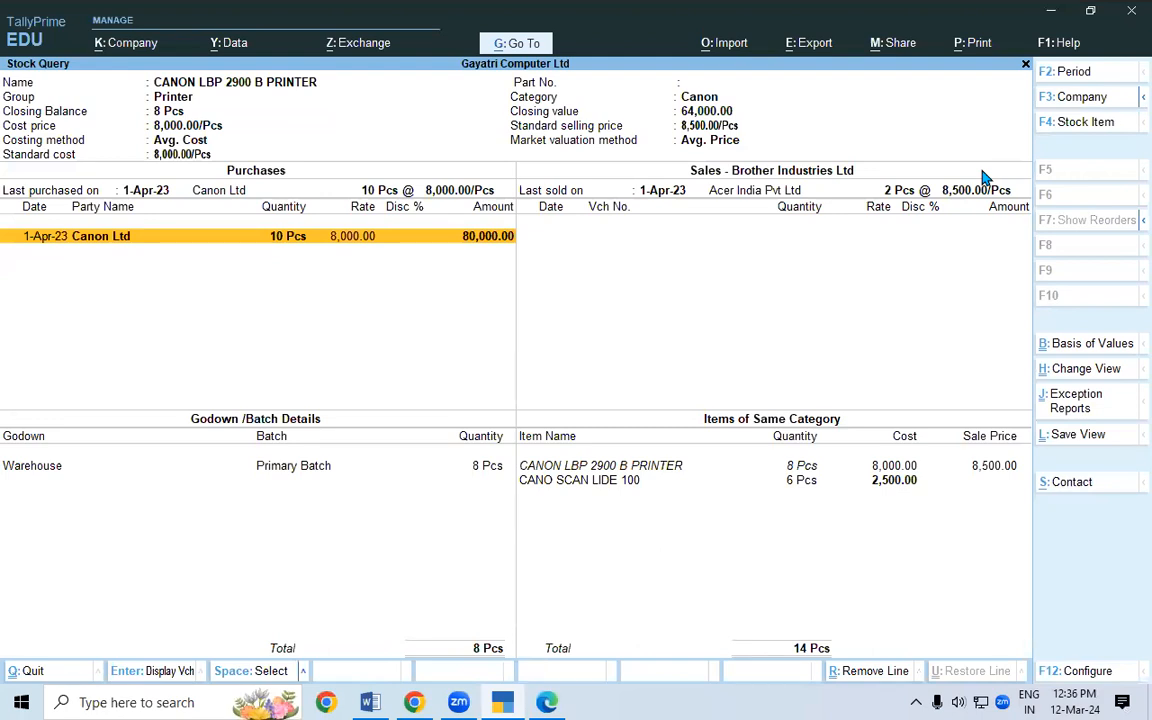
key(Escape)
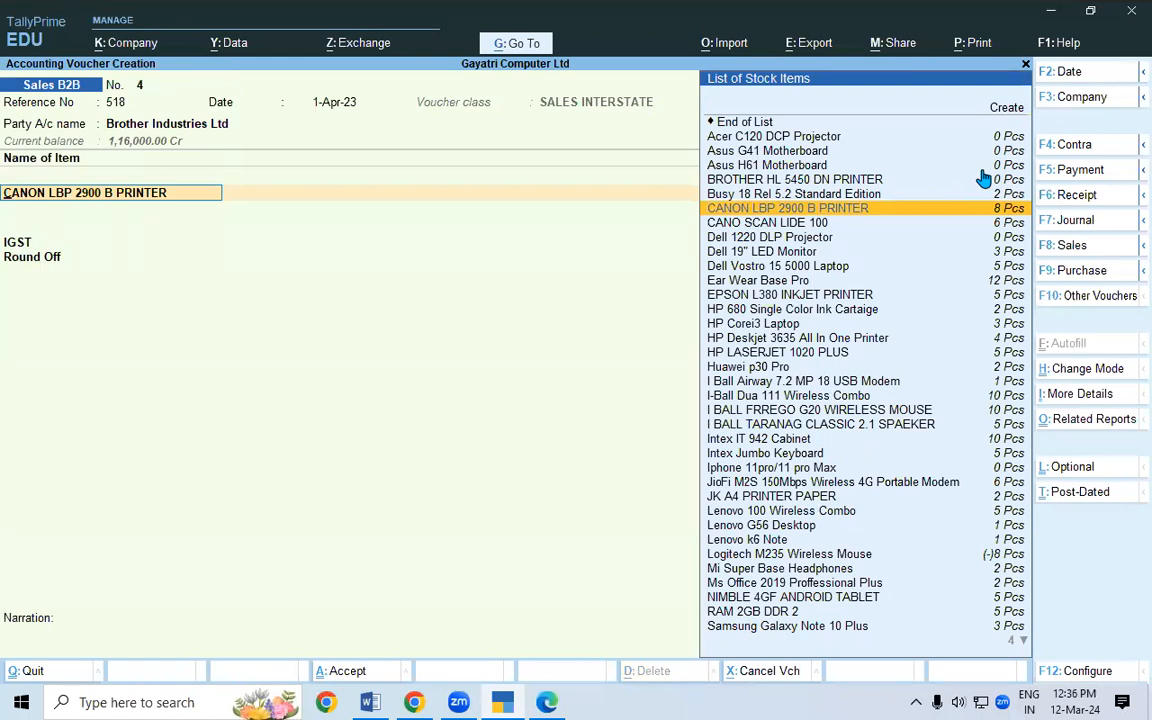
- Allocate 2 Pcs of the CANON LBP 2900 B PRINTER from the Warehouse godown at a rate of 9,000
key(Return)
key(Return)
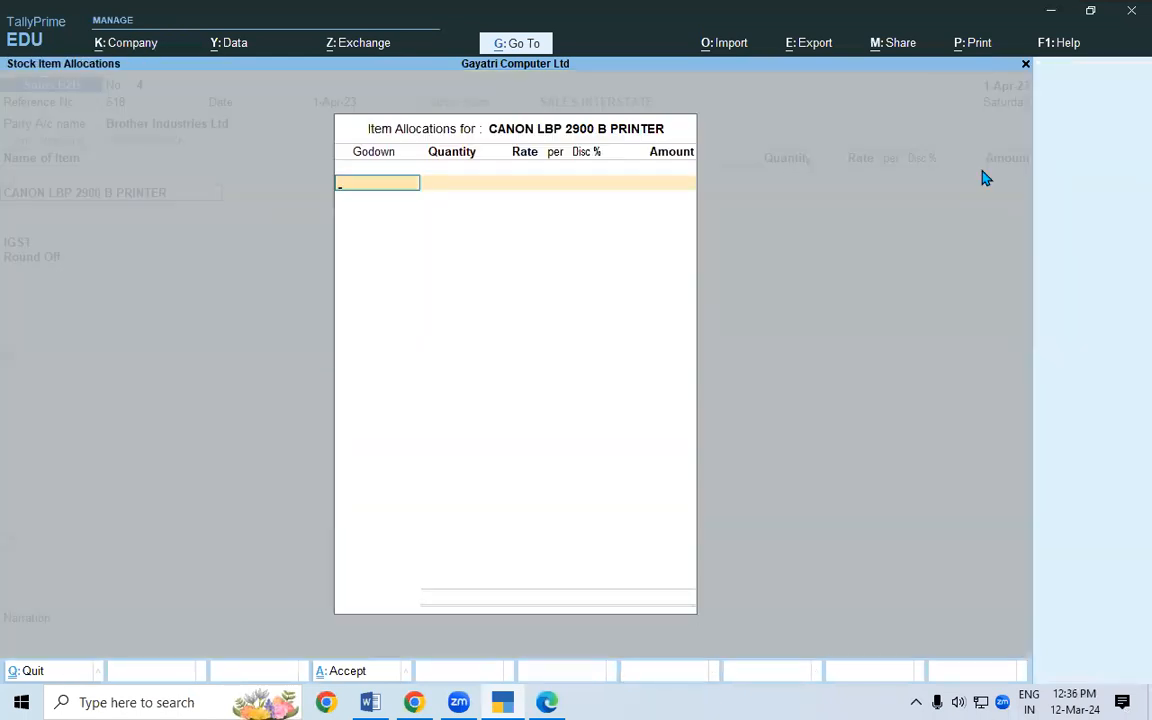
key(Return)
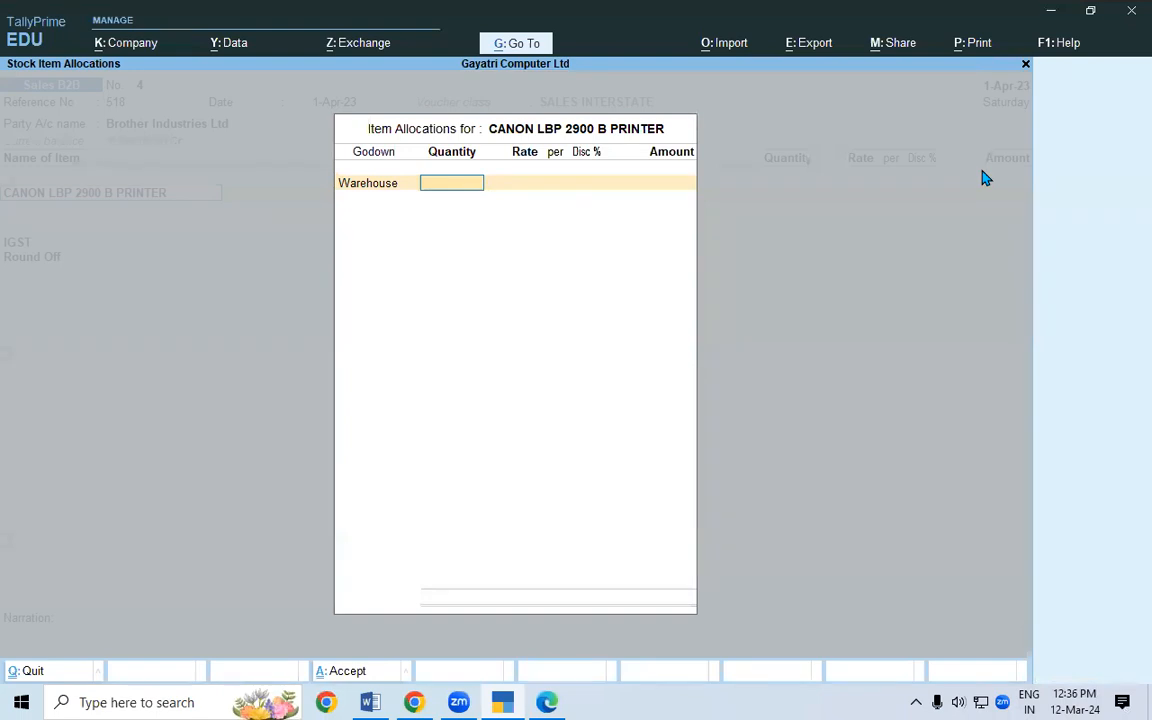
text(2)
key(Return)
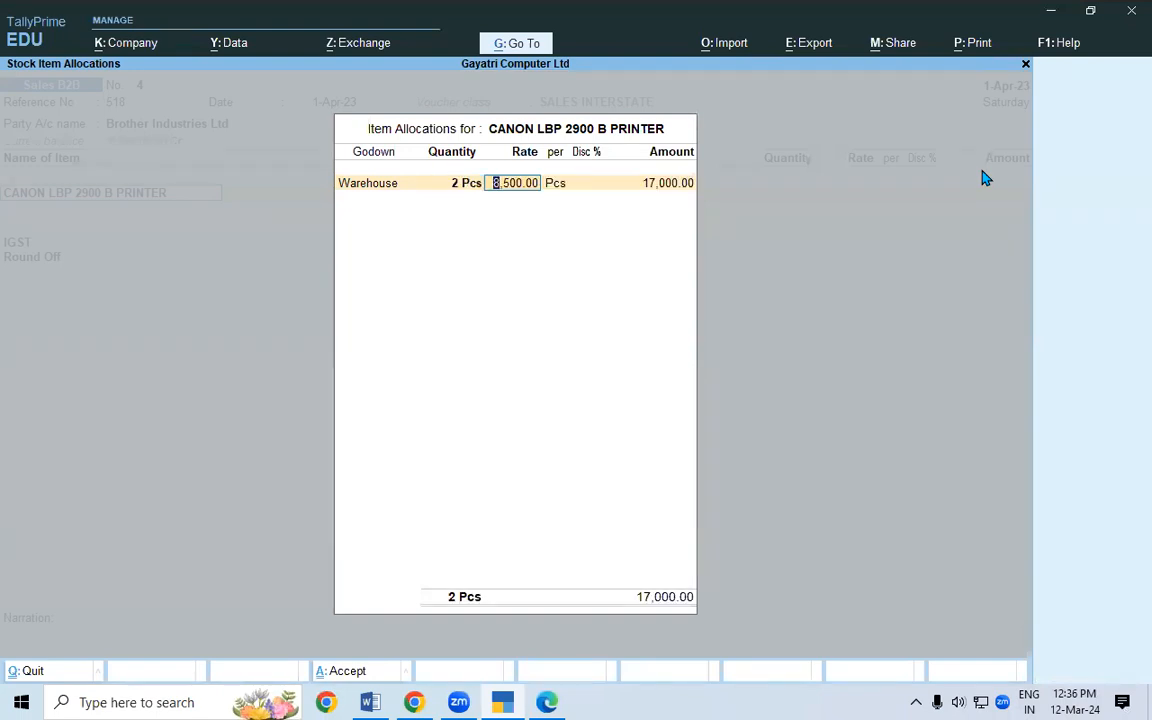
text(90000)
key(BackSpace)
key(Return)
key(Return)
key(Return)
key(Return)
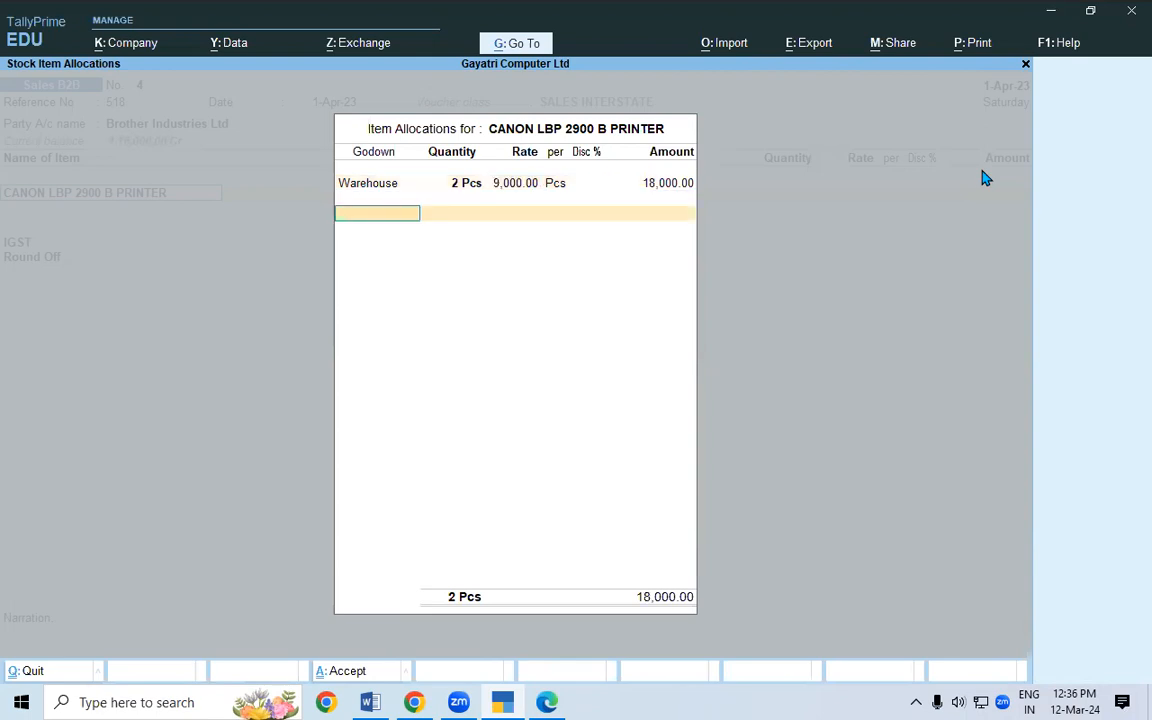
key(Return)
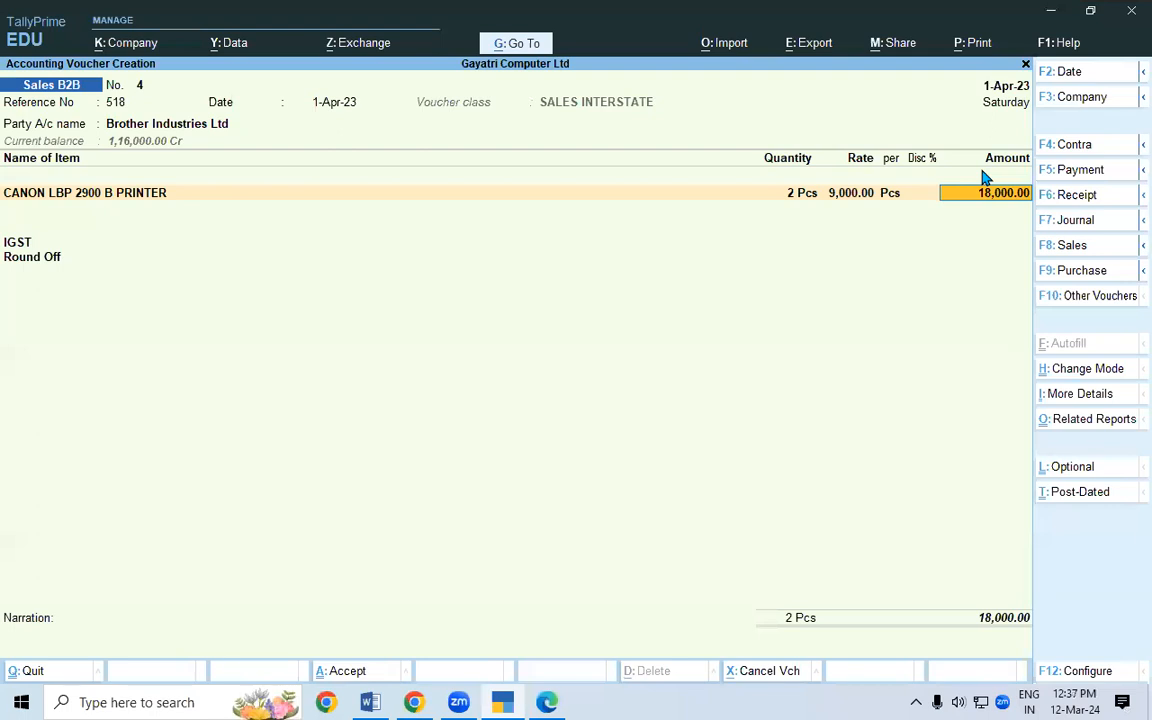
- Go back to the voucher type settings and change the voucher class to SALES LOCAL, keeping reference number 518
key(BackSpace)
key(BackSpace)
key(BackSpace)
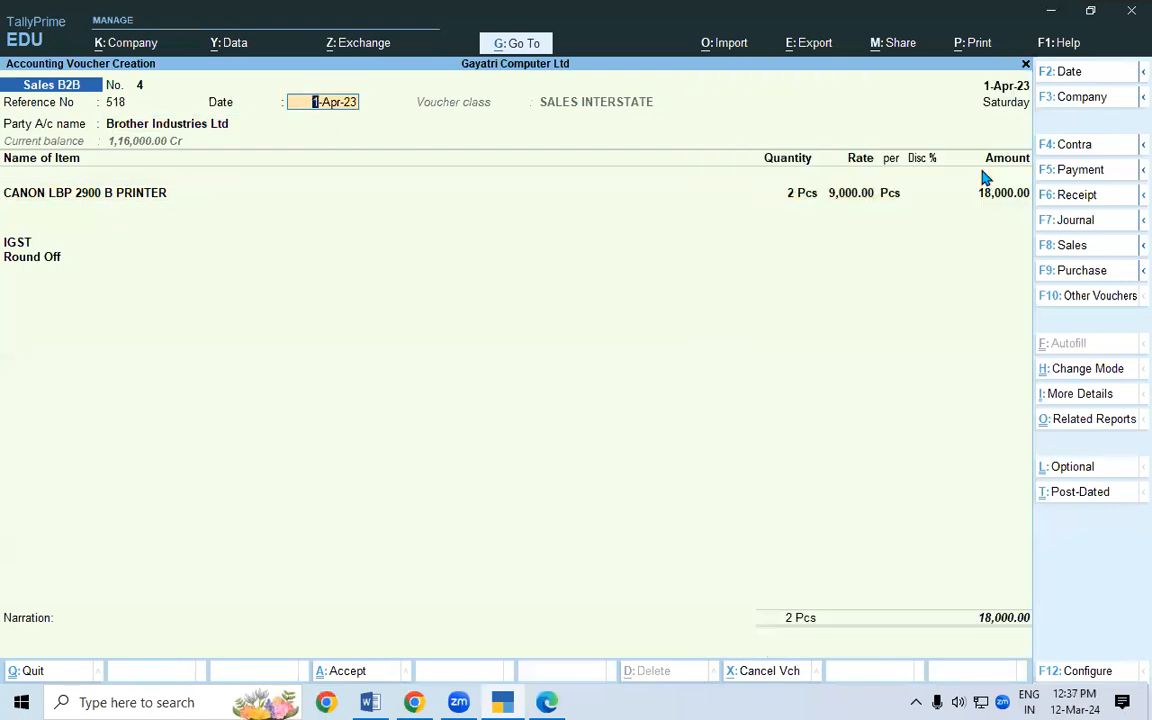
key(BackSpace)
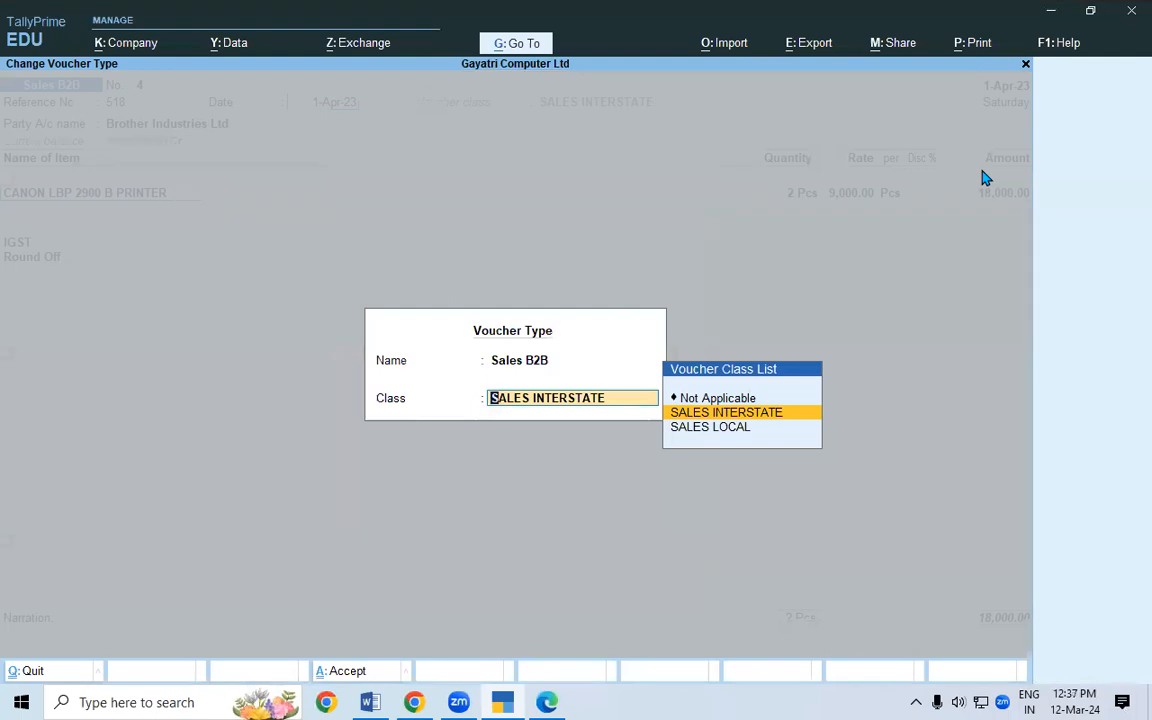
key(Down)
key(Return)
key(Return)
key(Return)
key(Return)
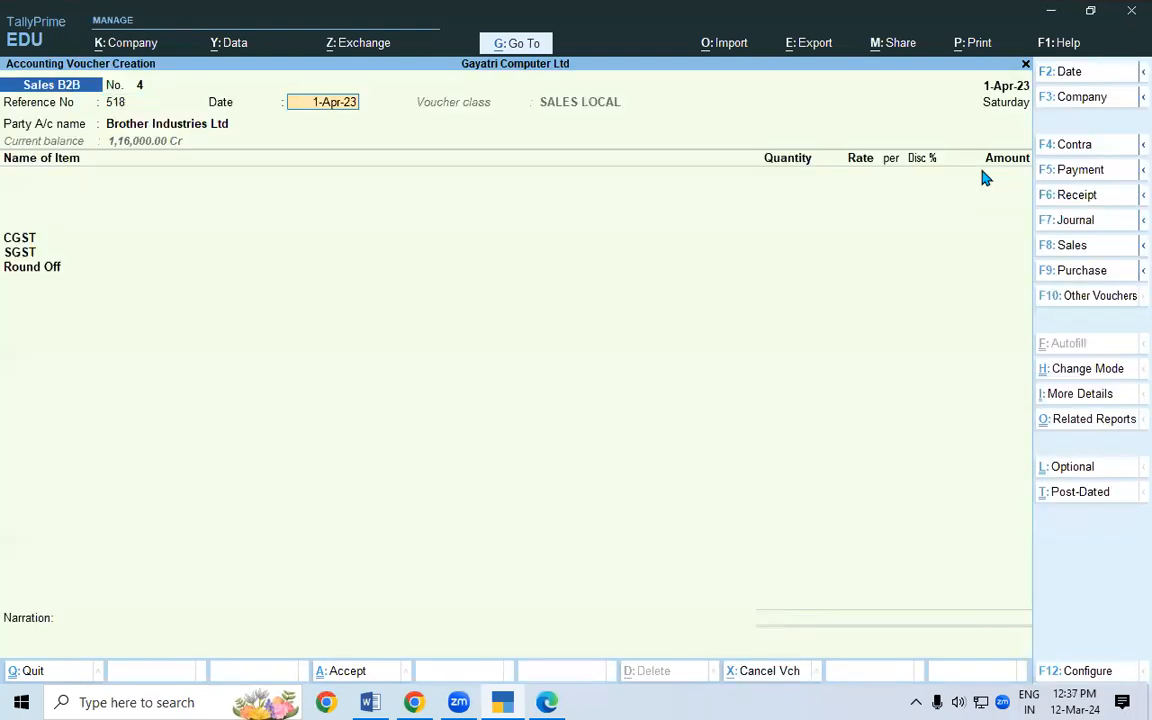
- Reconfirm Brother Industries Ltd under the local sales class, with blank dispatch details and Uttar Pradesh as place of supply
key(Return)
key(Return)
key(Return)
key(Return)
key(Return)
key(Return)
key(Return)
key(Return)
key(Return)
key(Return)
key(Return)
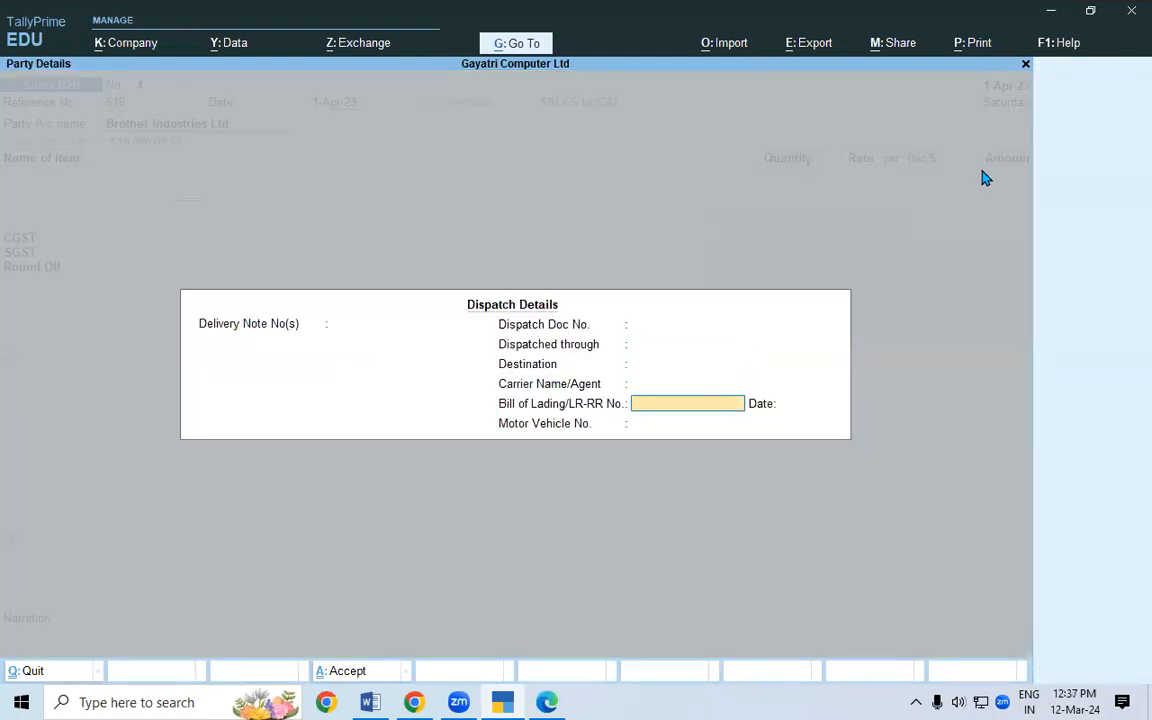
key(Return)
key(Return)
key(Return)
key(Return)
key(Return)
key(Return)
key(Return)
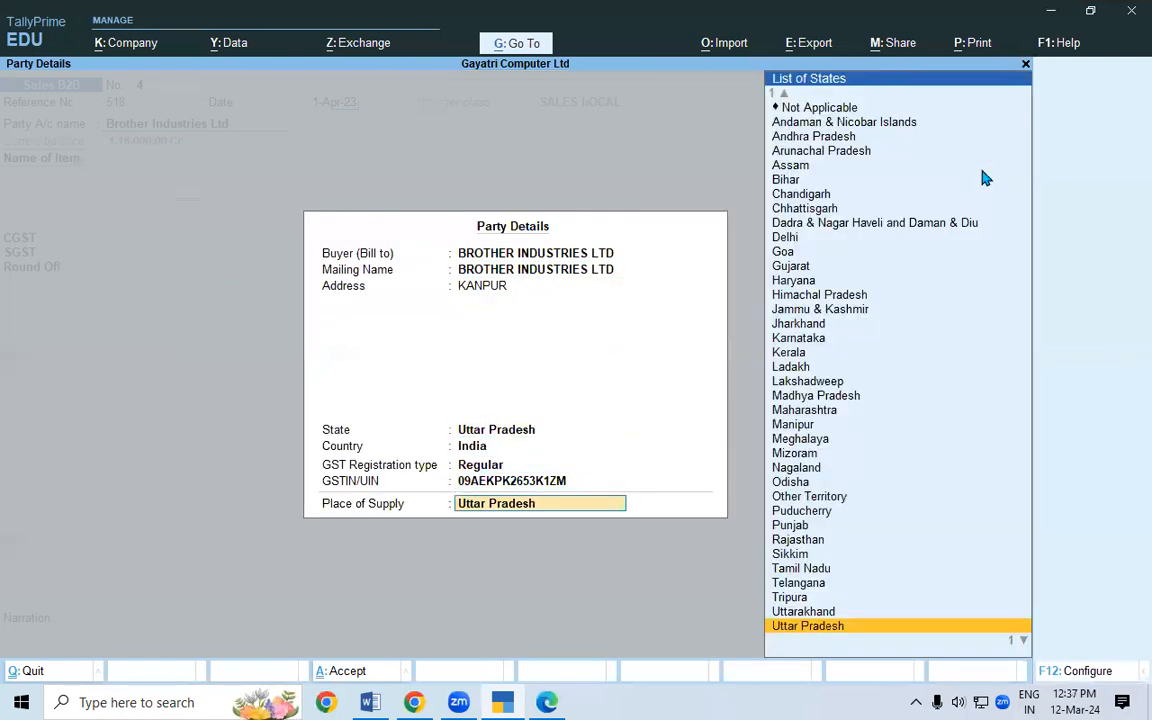
- Add CANON LBP 2900 B PRINTER to the voucher, allocating 2 Pcs from the Warehouse godown at a rate of 9,000
text(CA)
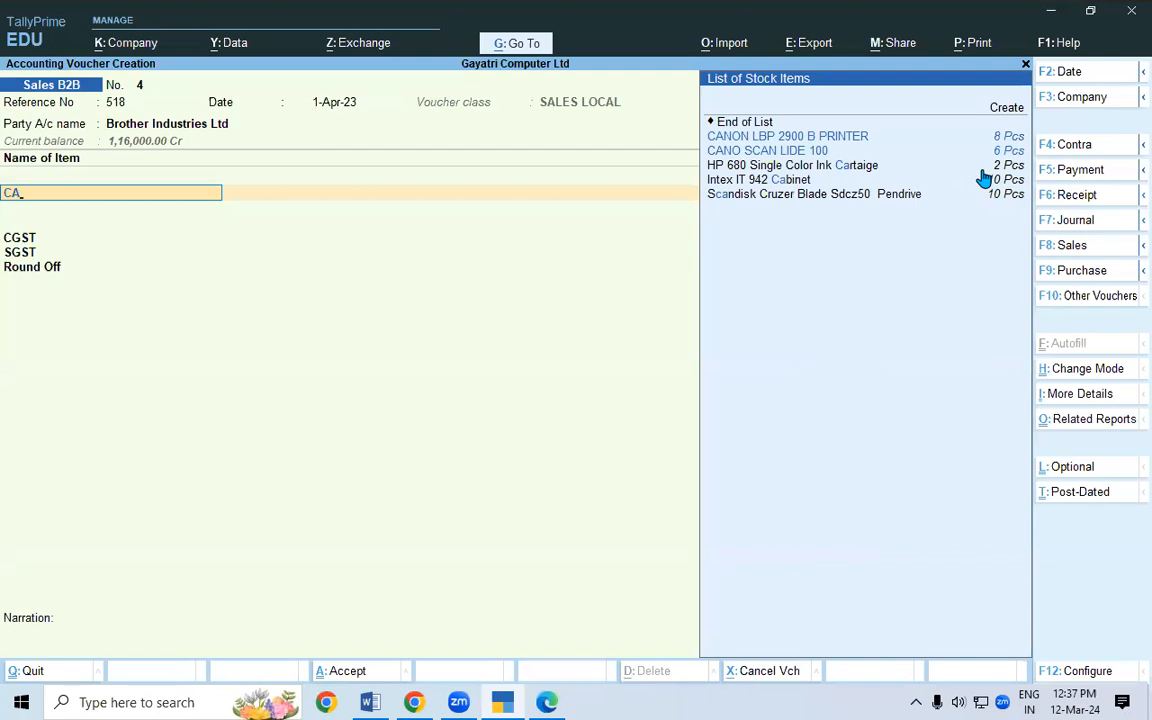
key(Return)
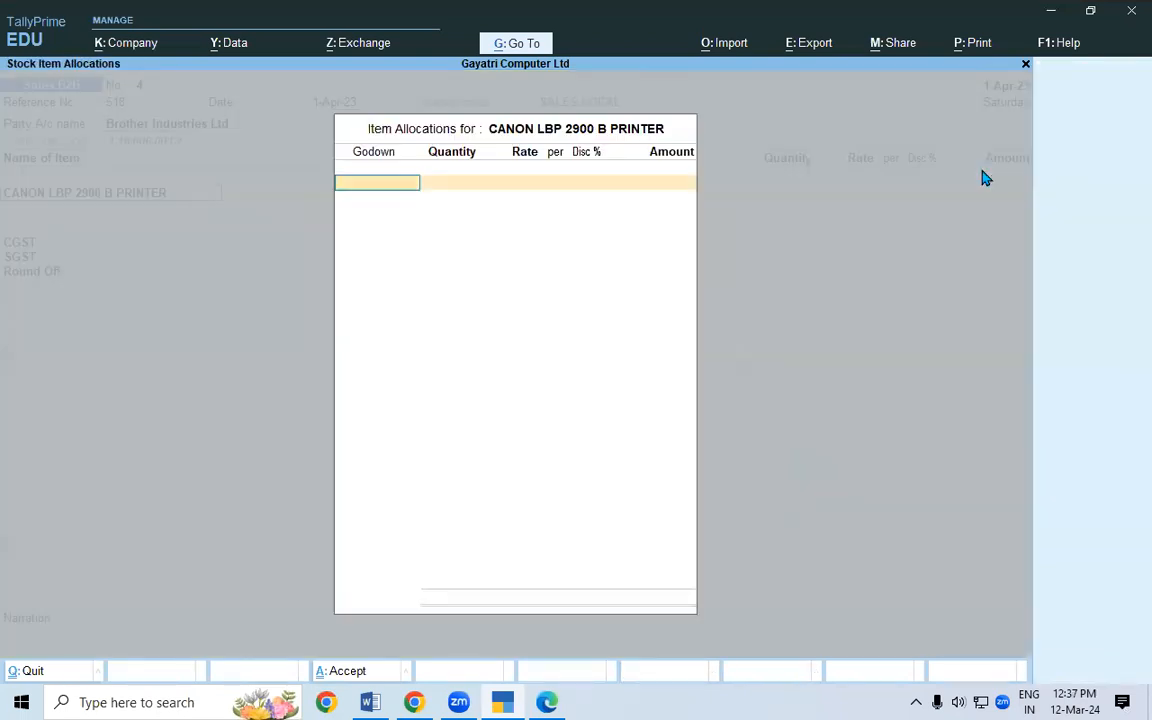
key(Return)
text(2)
key(Return)
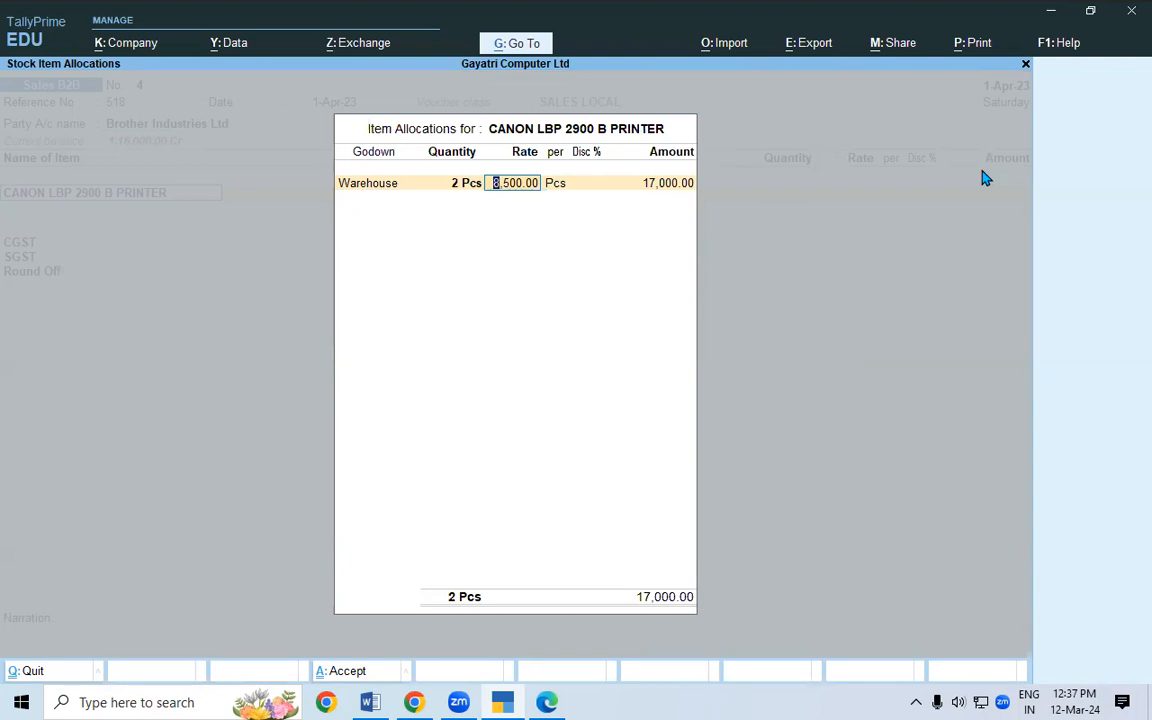
text(9)
text(000)
key(Return)
key(Return)
key(Return)
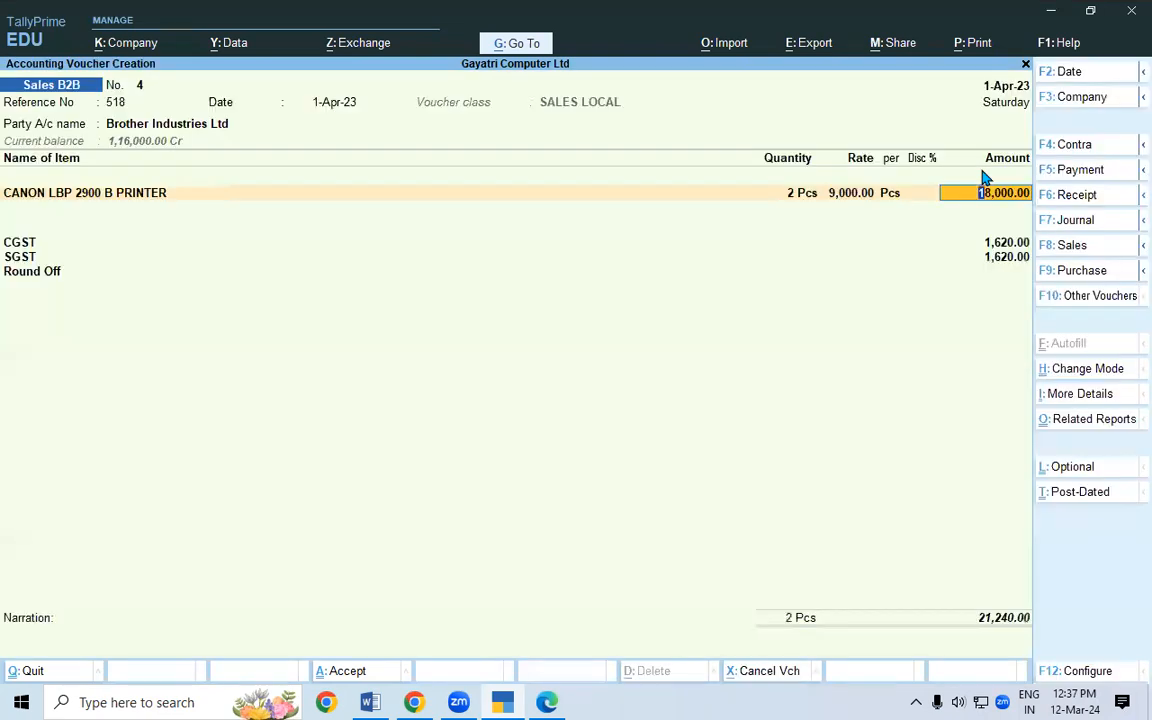
- Save the Sales B2B voucher with a blank narration and return to the Gateway of Tally
key(Return)
key(Return)
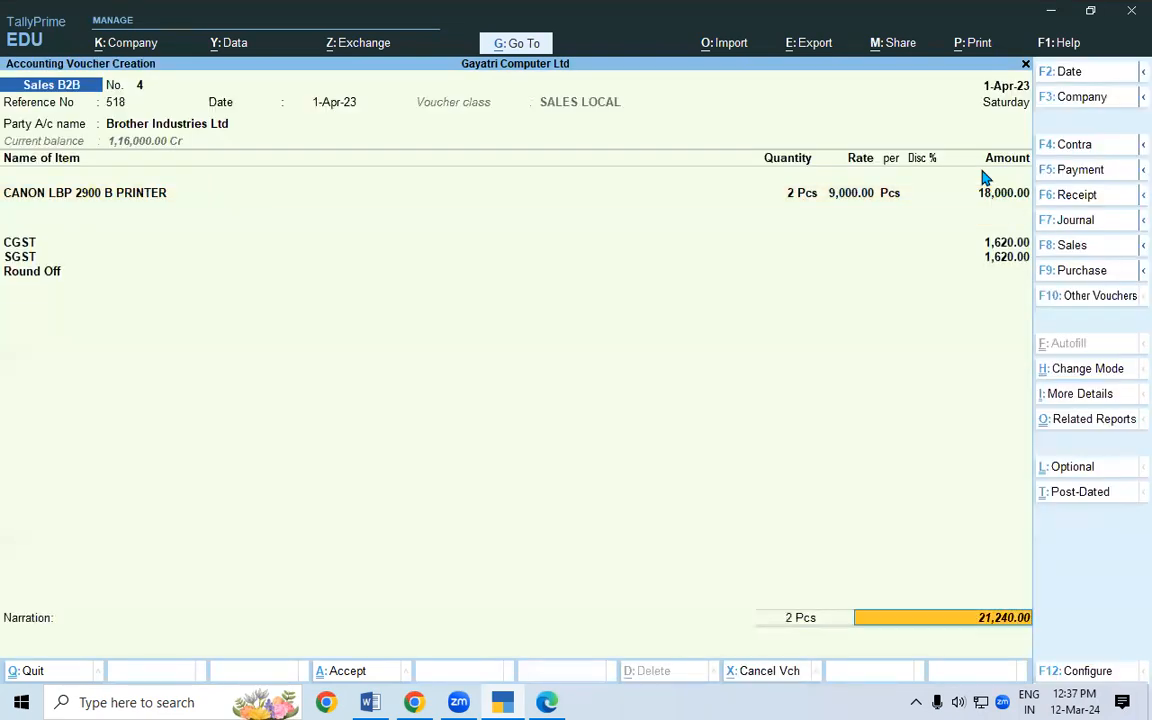
key(Return)
key(Return)
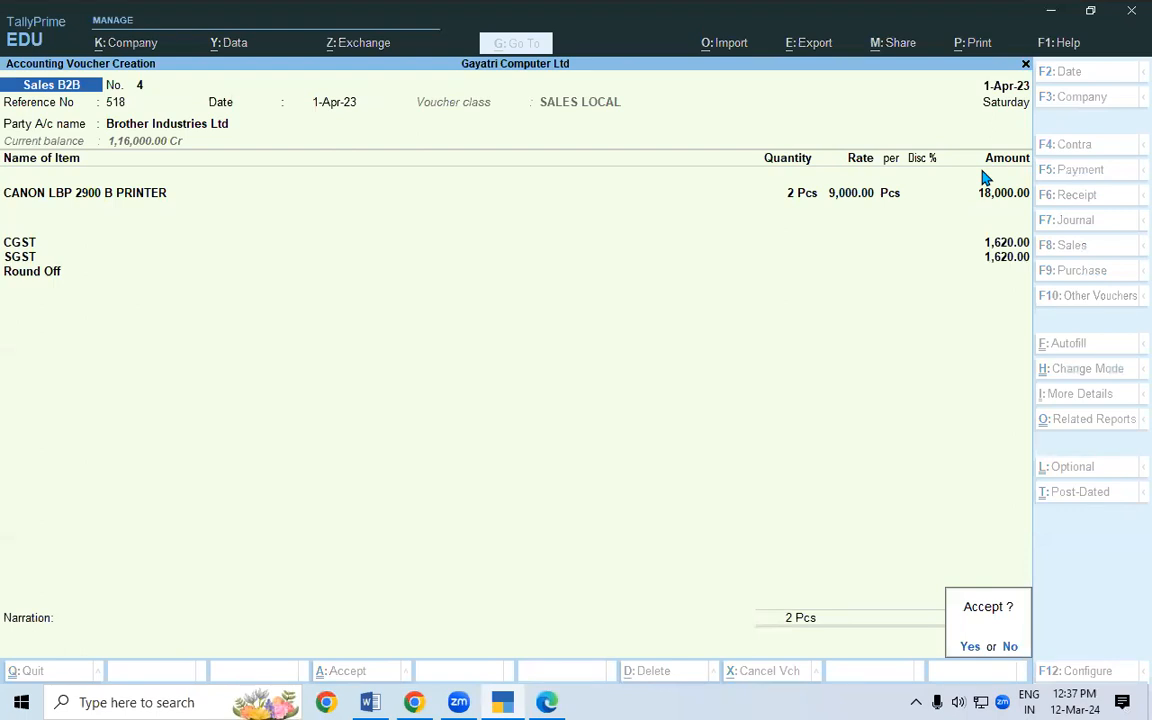
key(Return)
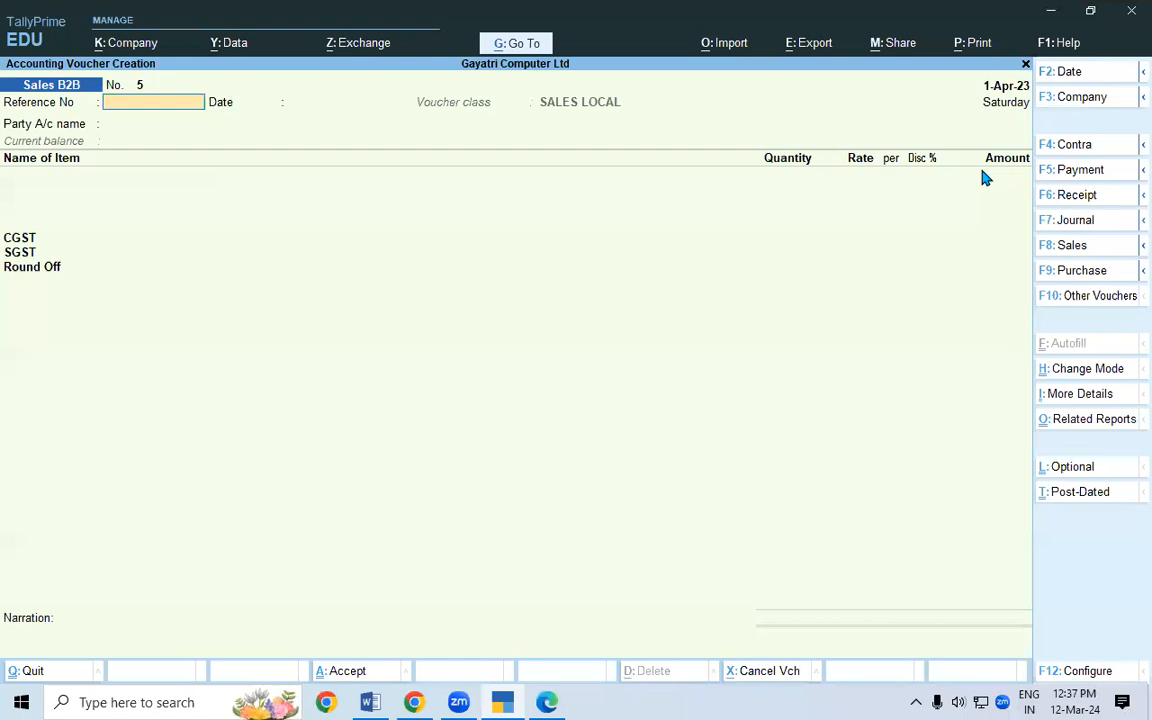
key(Escape)
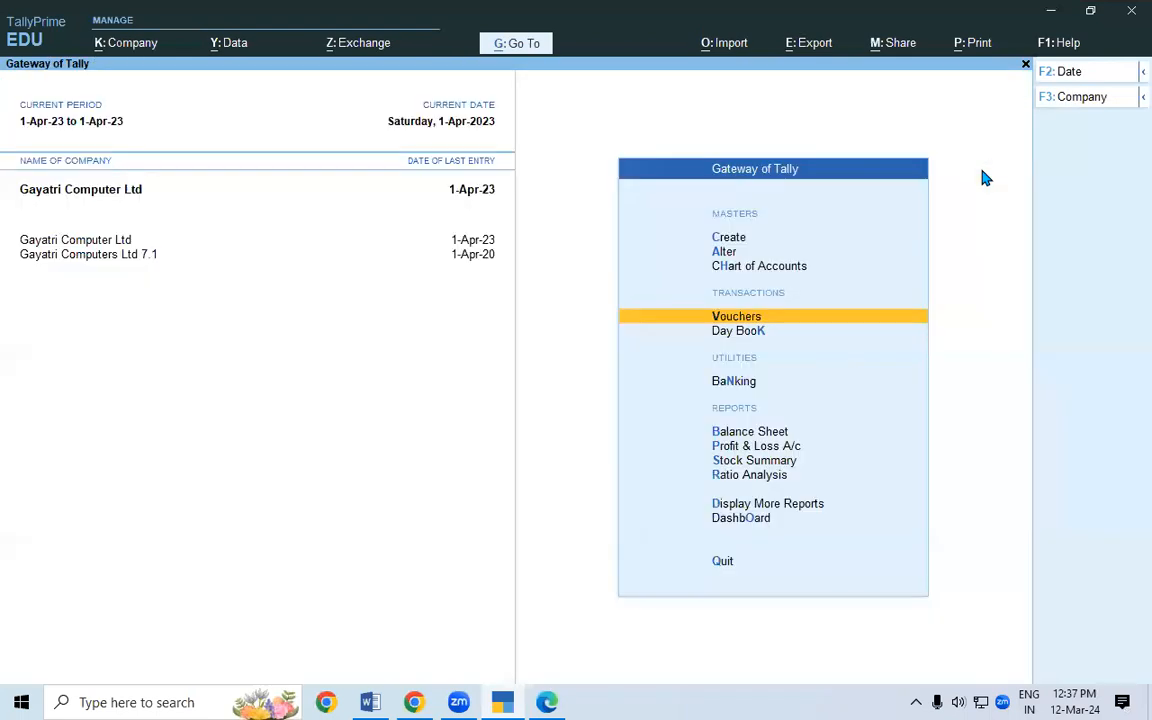
key(Escape)
key(Escape)
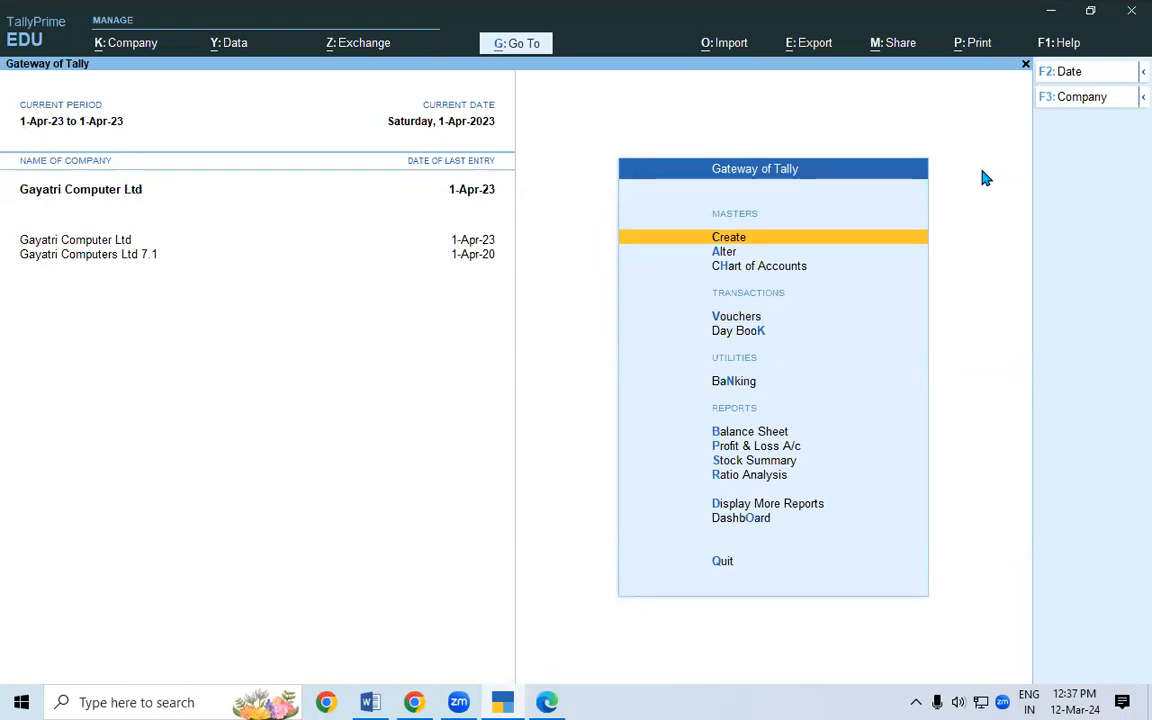
- Alter the Sales B2B voucher type so that Print voucher after saving is Yes, and save it
key(Down)
key(Return)
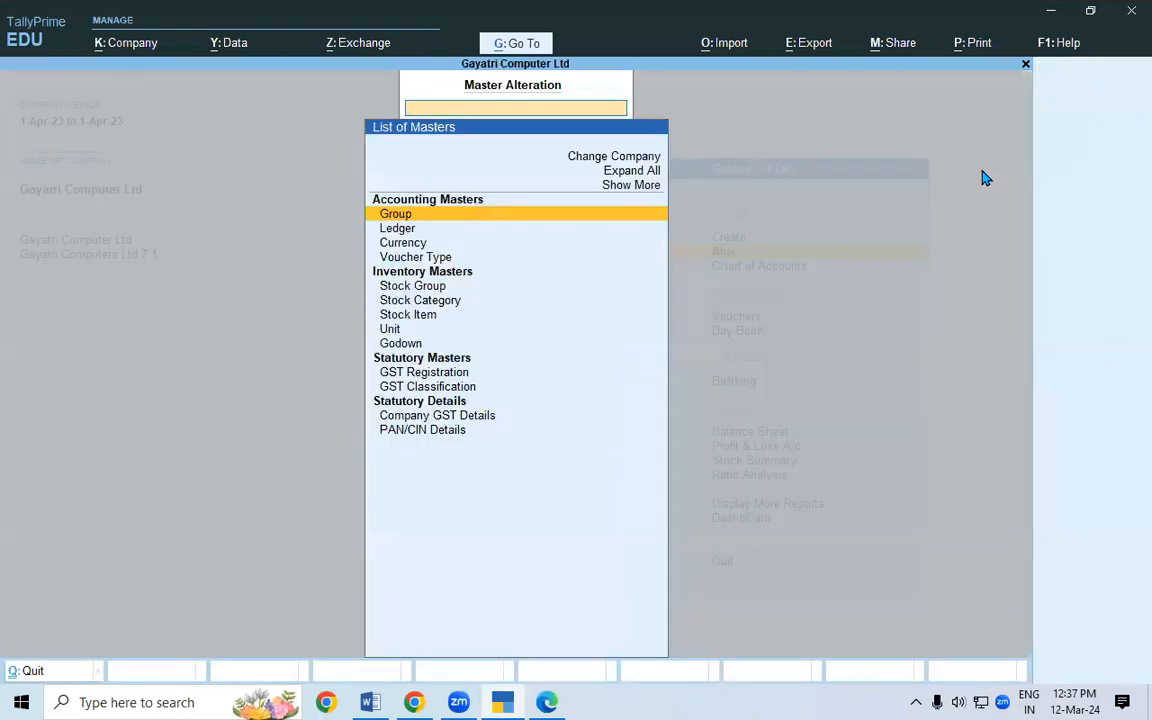
key(Down)
key(Down)
key(Down)
key(Return)
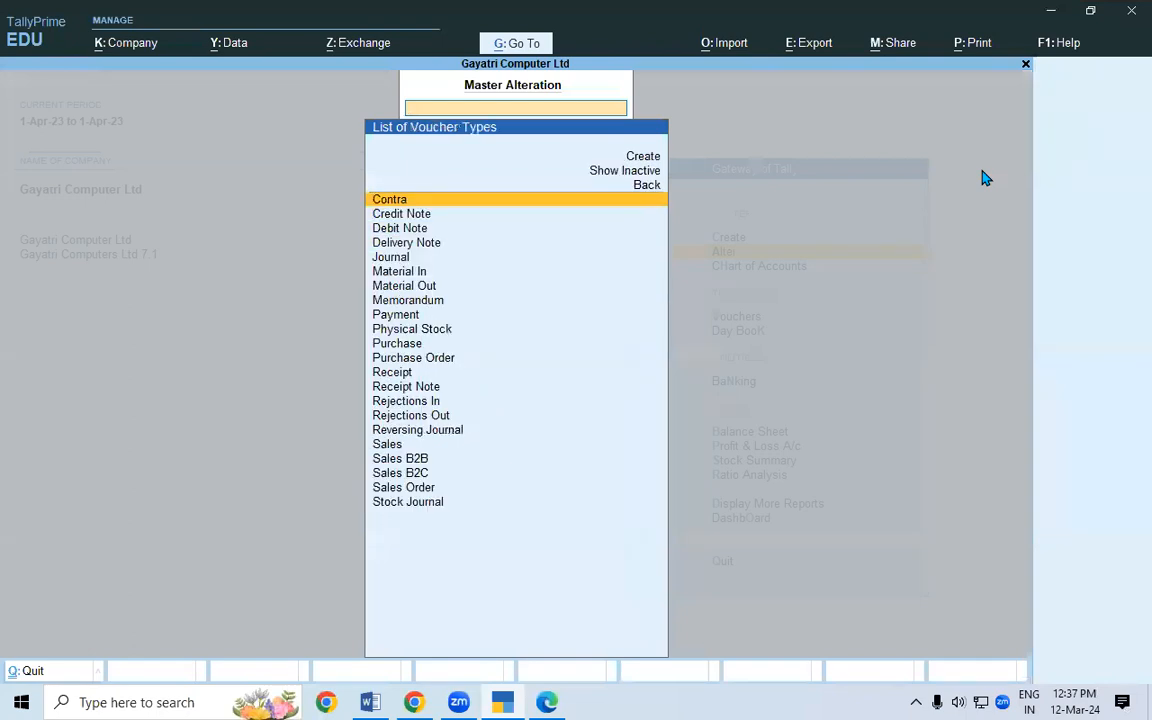
text(SAL)
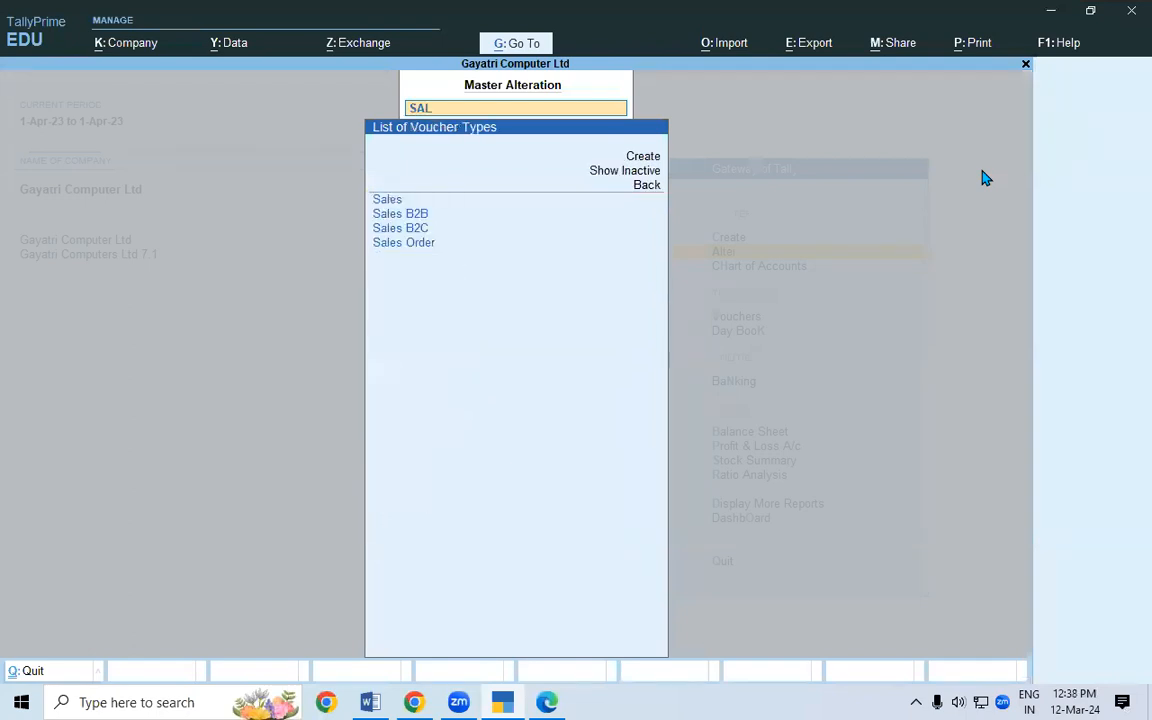
key(Down)
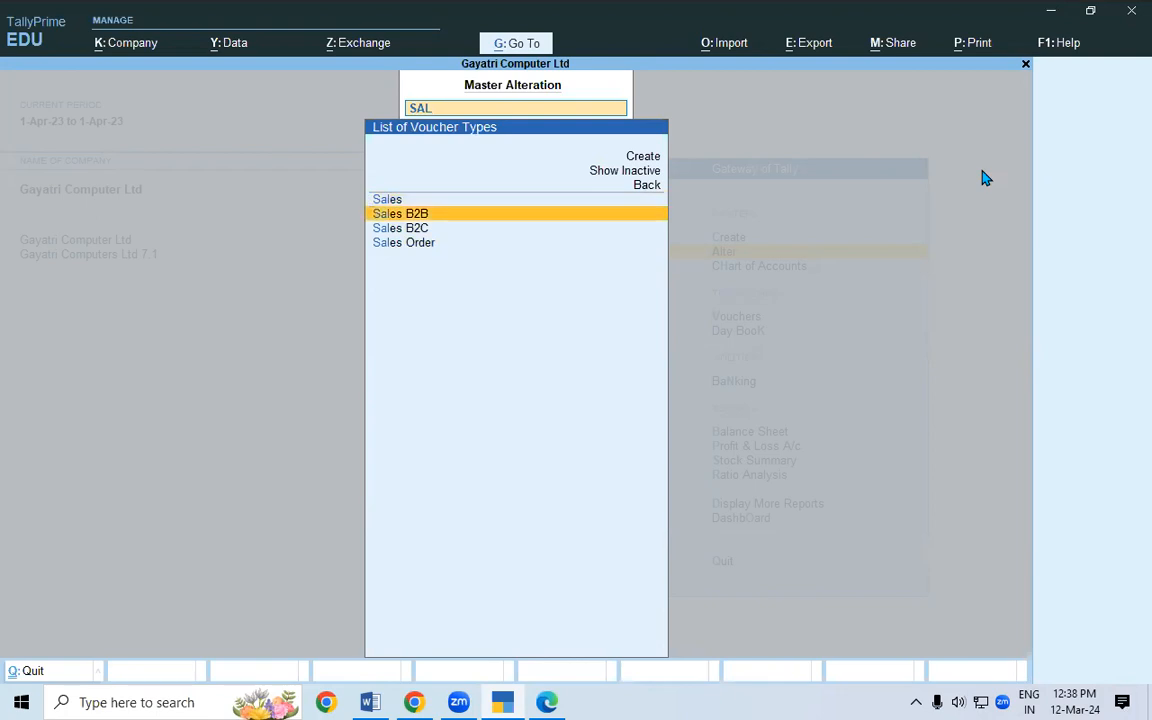
key(Return)
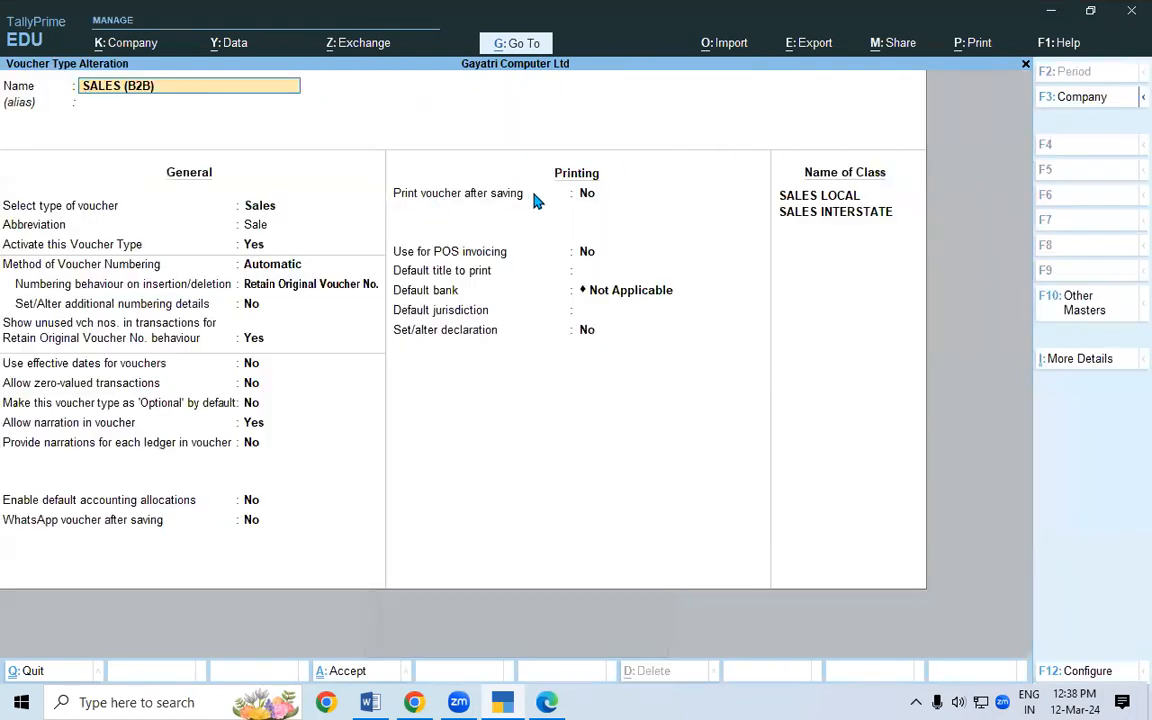
click(587, 196)
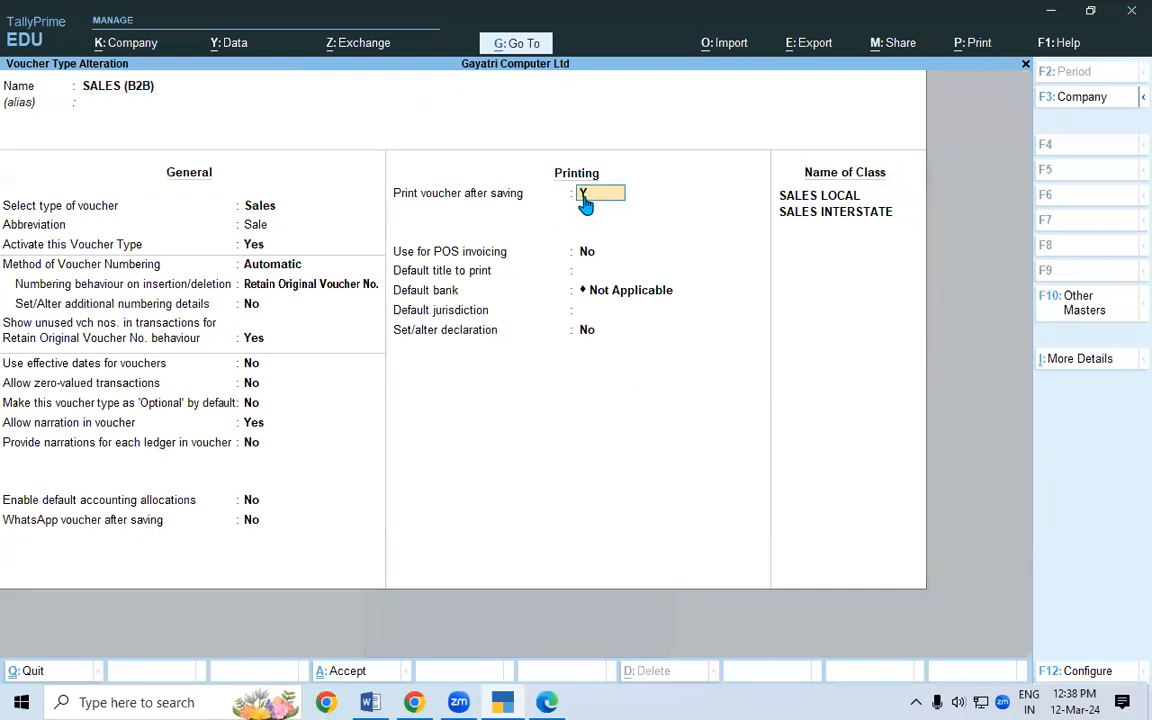
key(y)
key(ctrl+a)
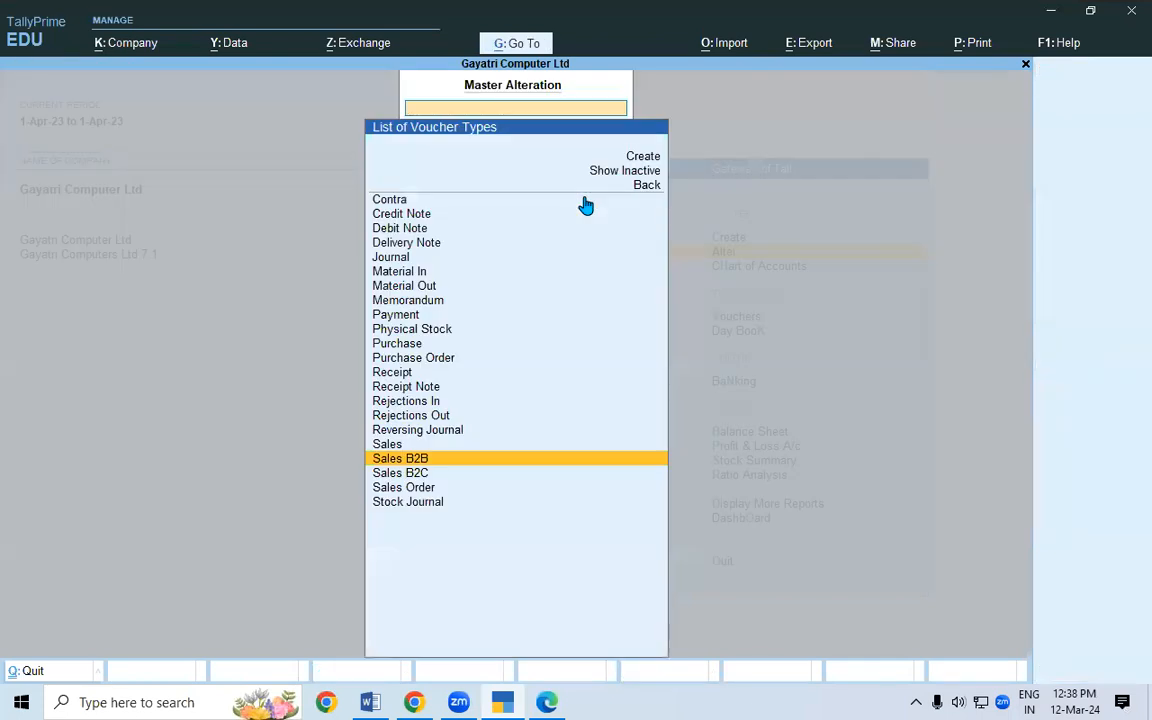
key(Escape)
key(Escape)
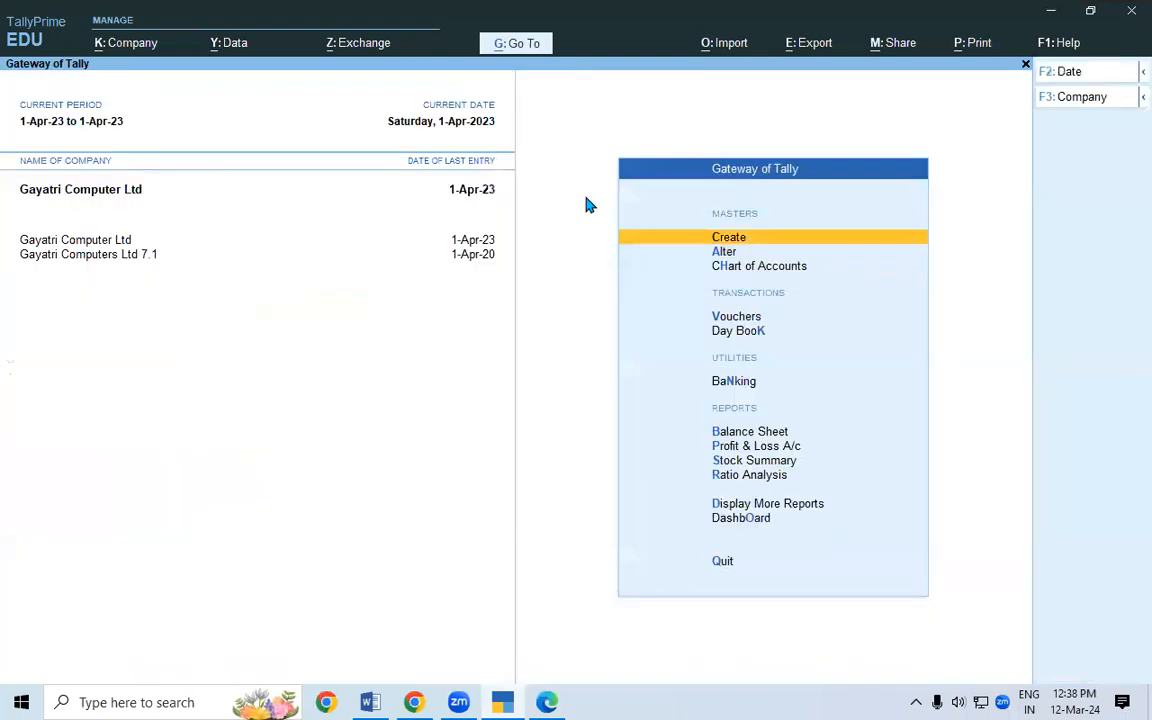
- Show only the Sales B2B vouchers in the Day Book
key(d)
key(d)
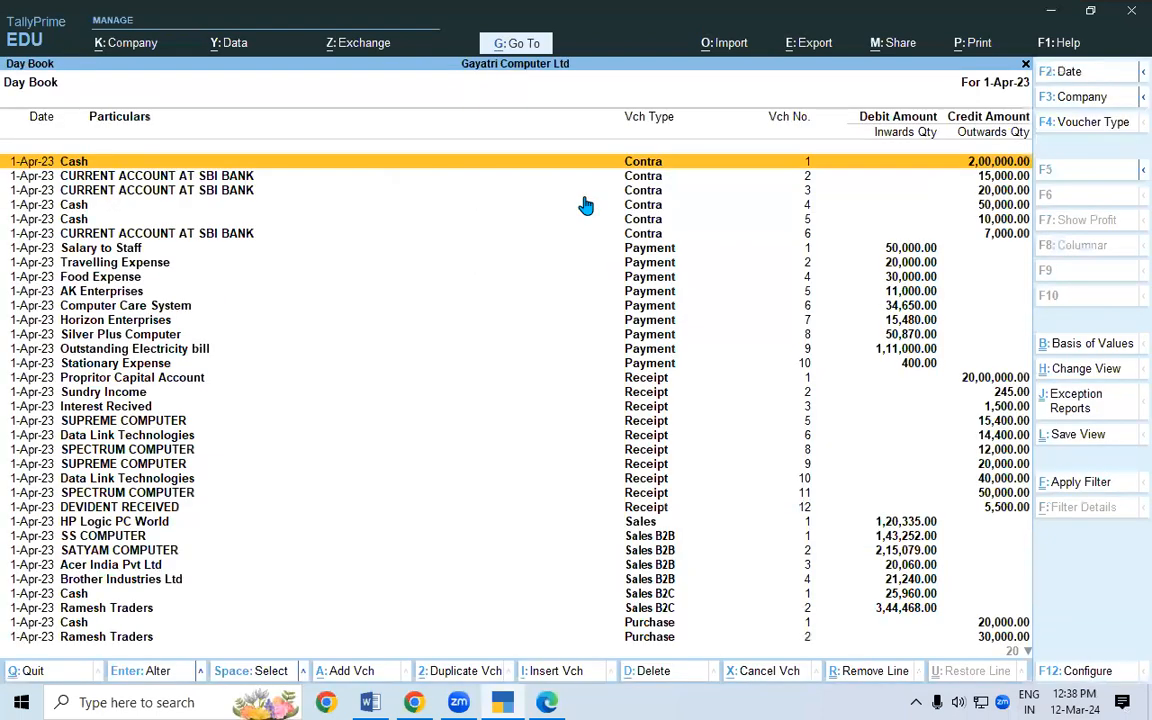
key(F4)
key(Down)
key(Down)
key(Down)
key(Down)
key(Down)
key(Down)
key(Down)
key(Down)
key(Down)
key(Down)
key(Down)
key(Down)
key(Down)
key(Down)
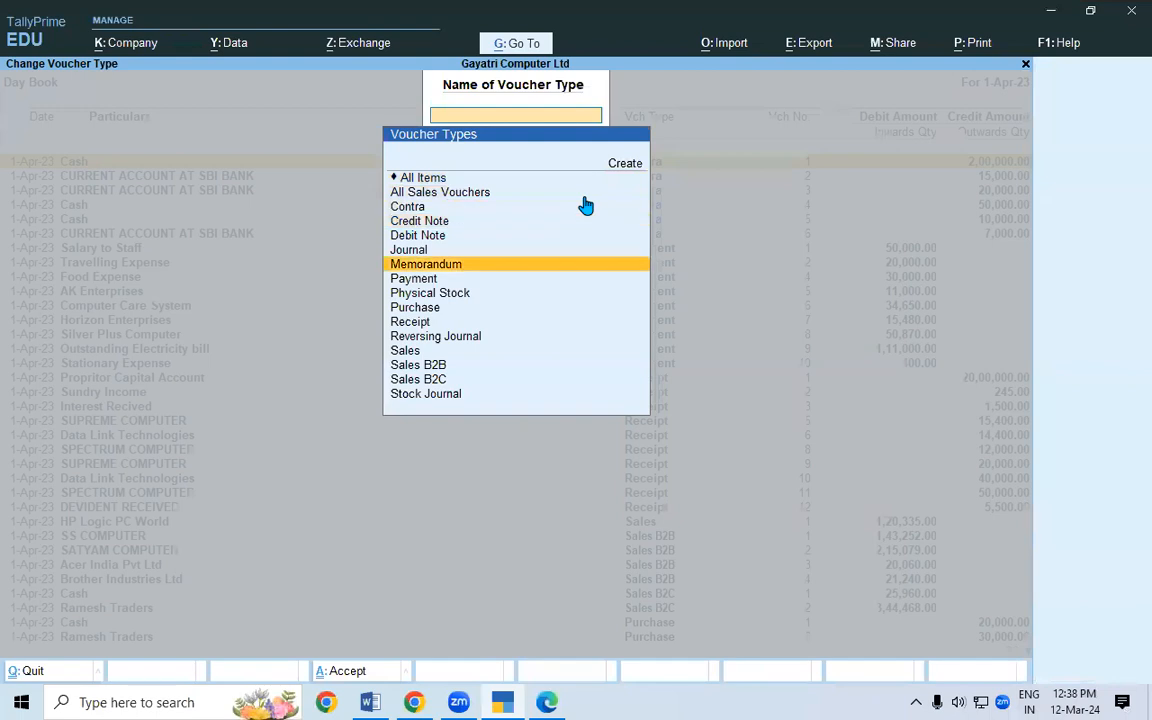
key(Return)
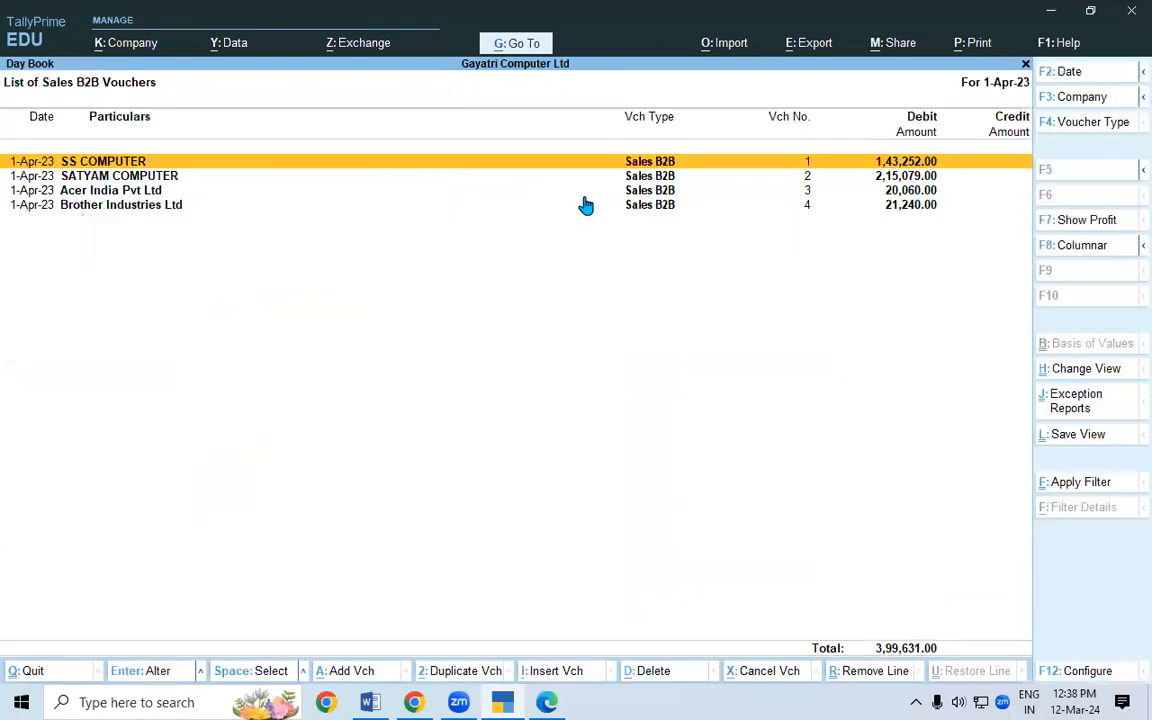
- Delete Sales B2B voucher 4 for Brother Industries Ltd and return to the Gateway of Tally
key(Down)
key(Down)
key(Down)
key(Return)
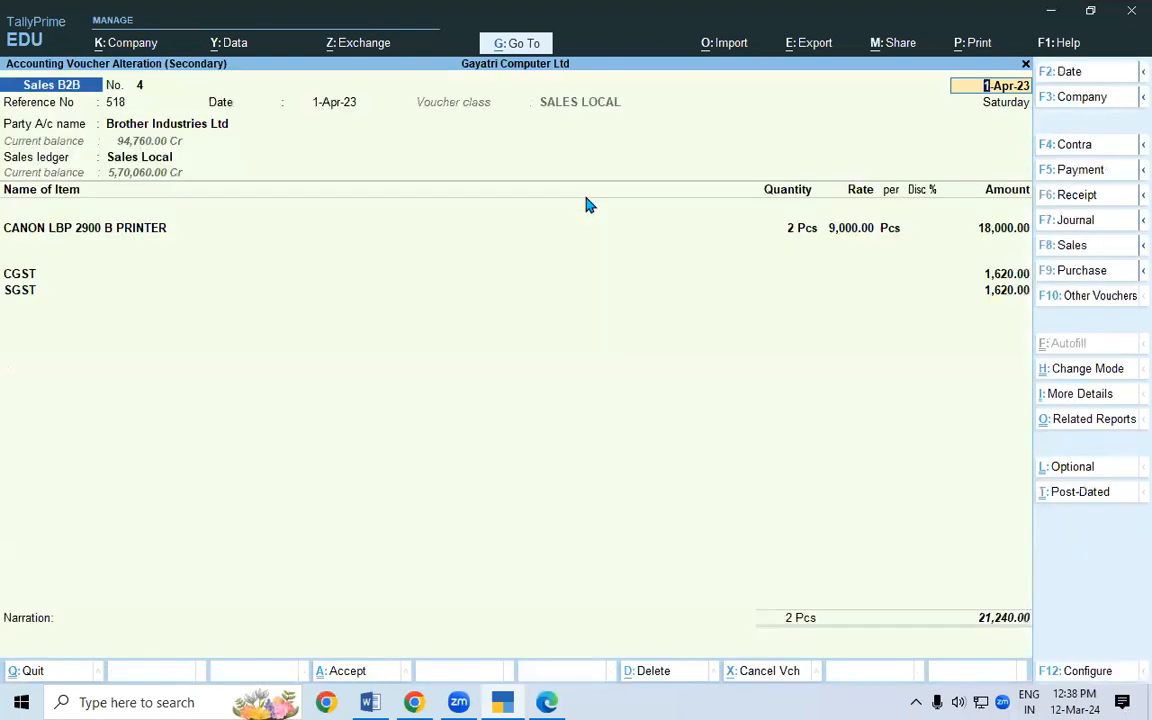
key(alt+d)
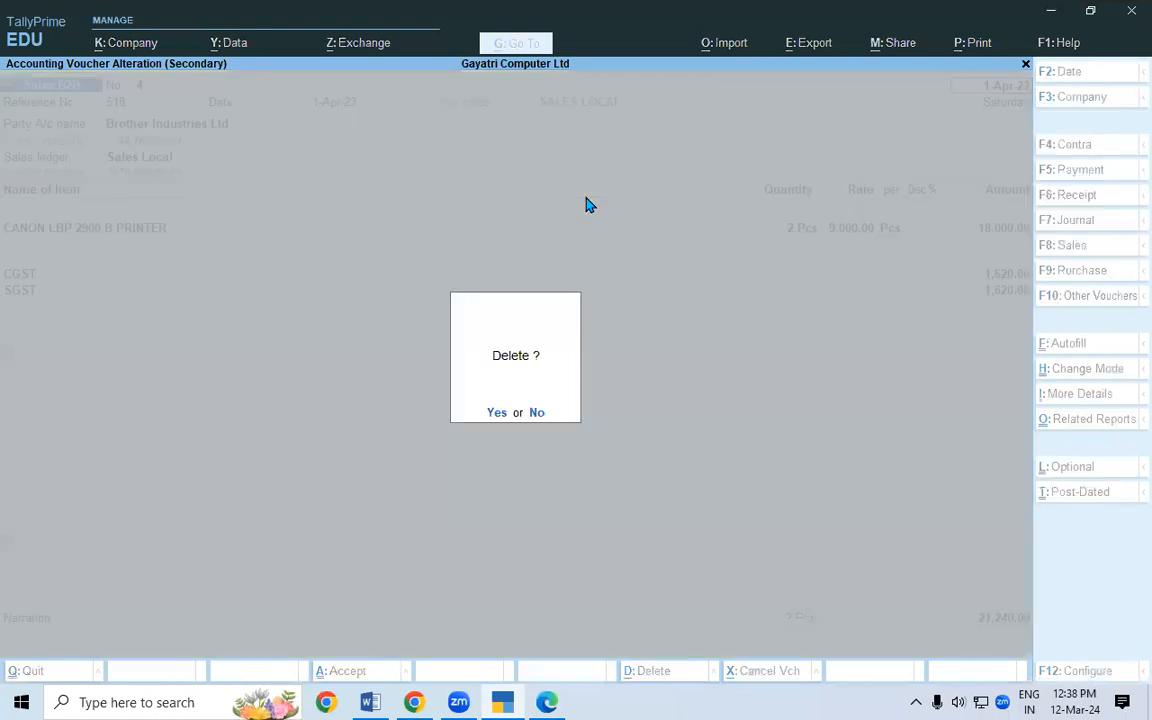
key(y)
key(Escape)
key(Escape)
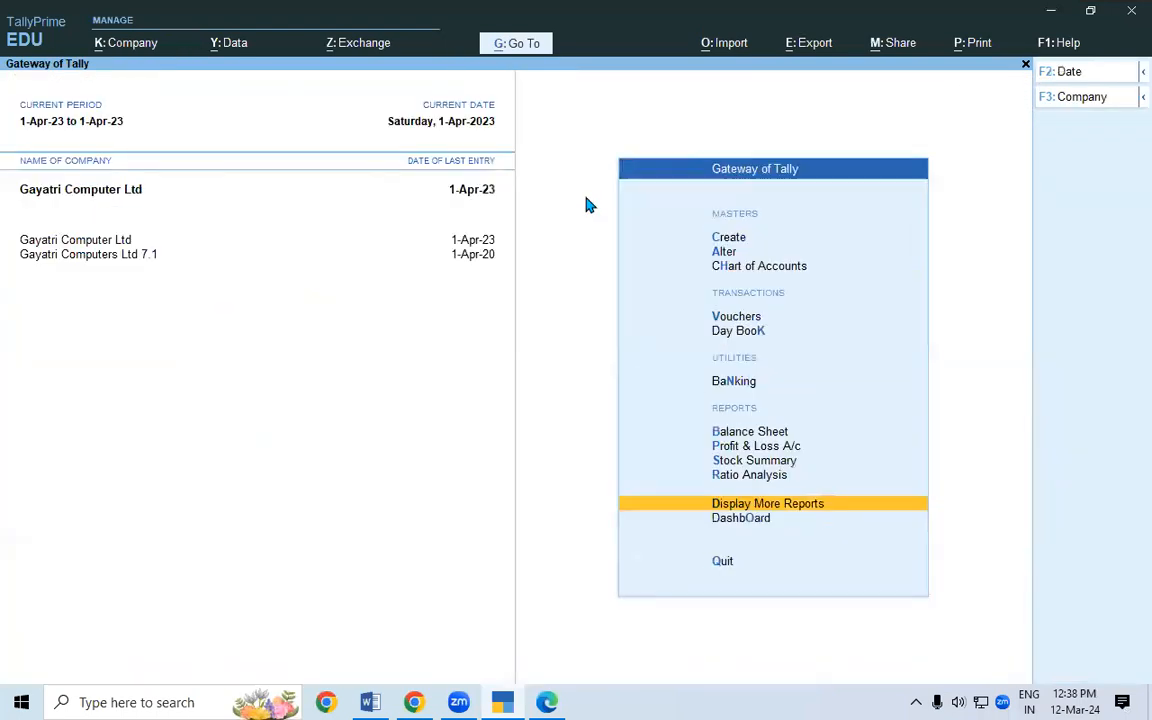
- Start a new Sales B2B voucher with reference number 512 dated 1-Apr-23
key(v)
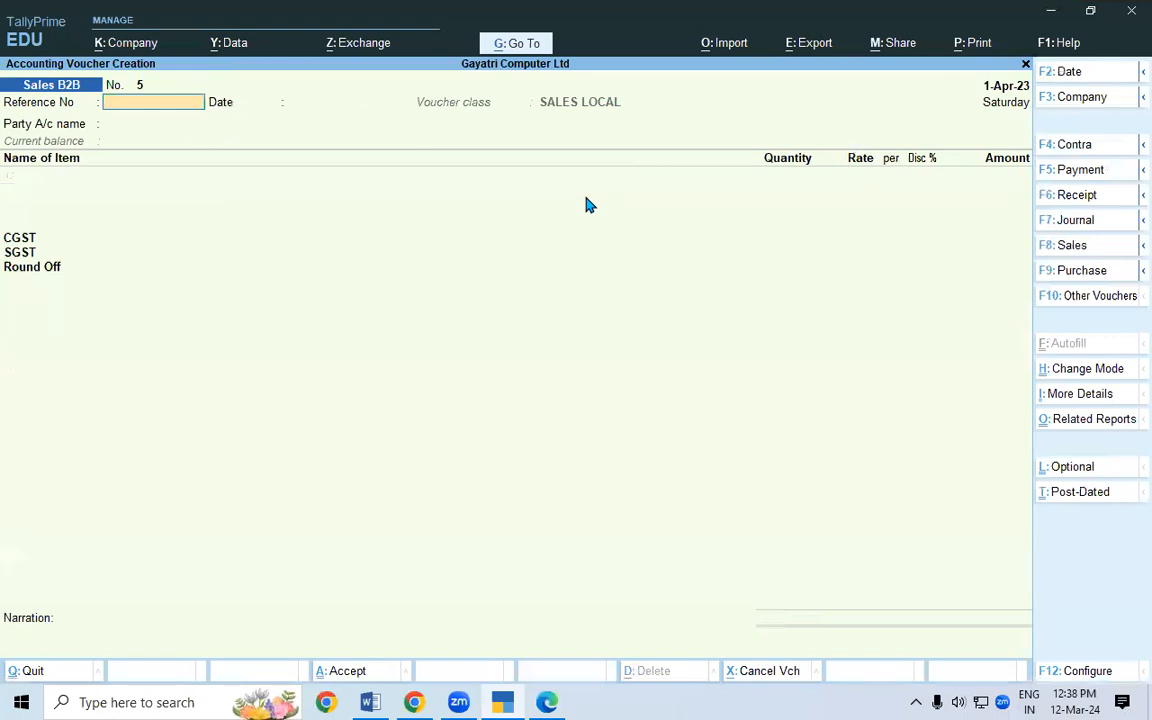
text(512)
key(Return)
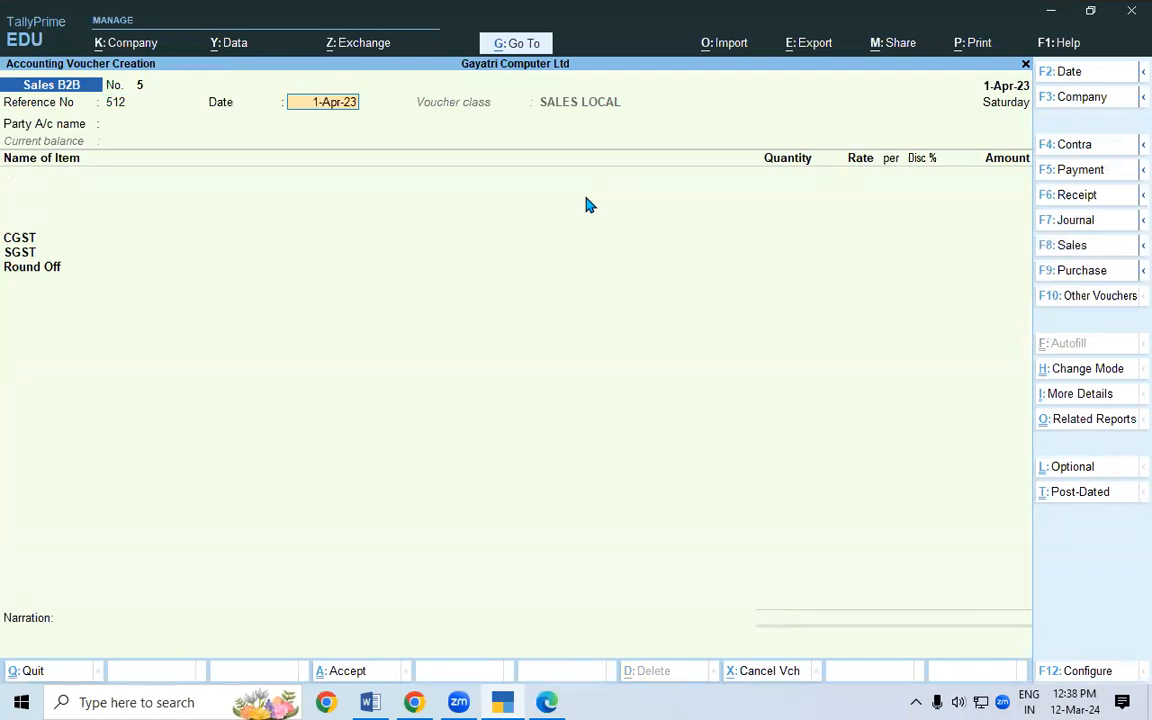
key(Return)
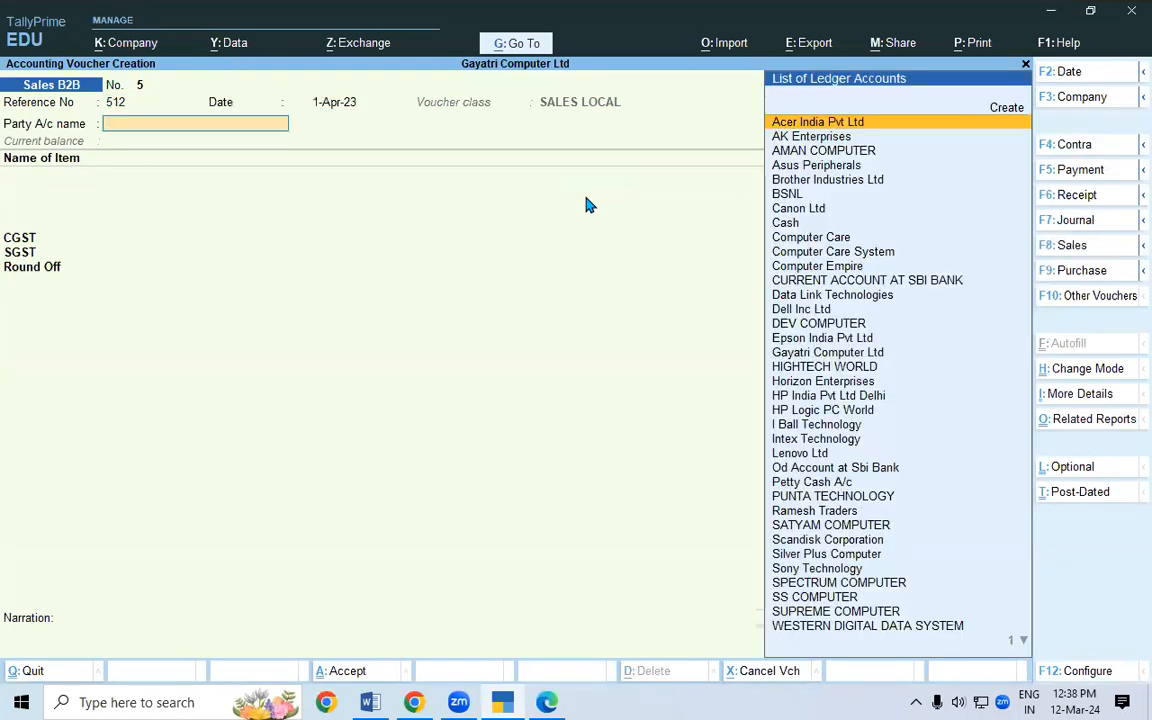
- Set Brother Industries Ltd as the party, leaving dispatch details blank and accepting Uttar Pradesh as place of supply
text(BRO)
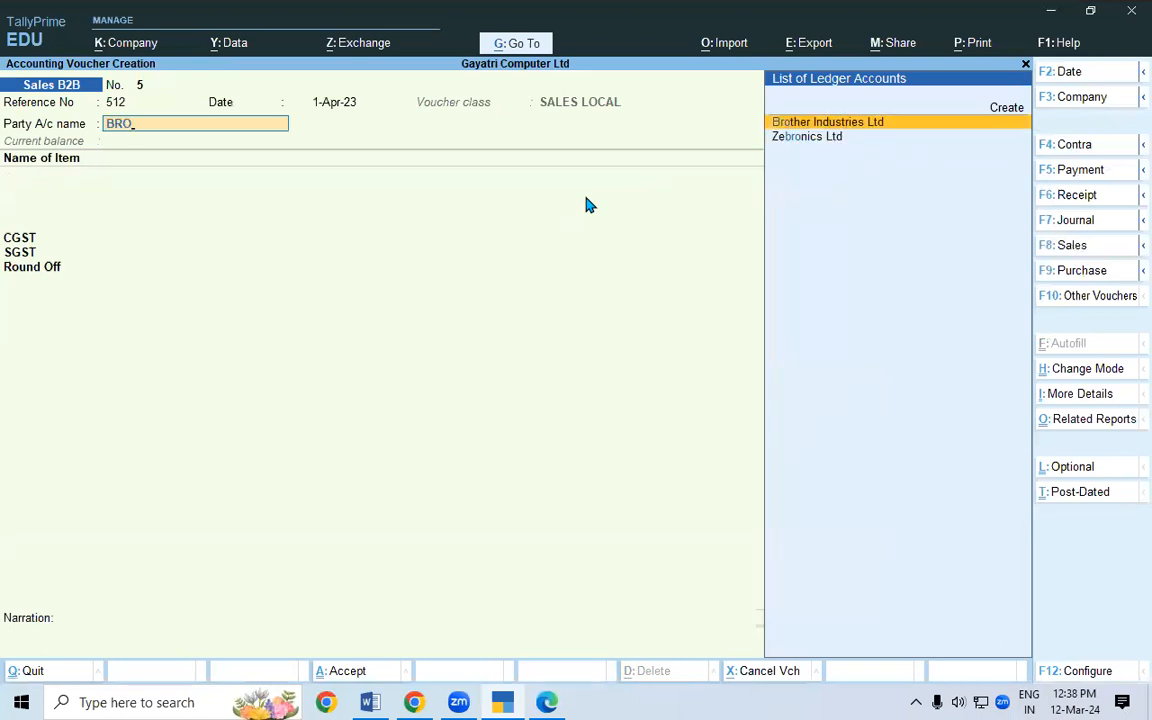
key(Return)
key(Return)
key(Return)
key(Return)
key(Return)
key(Return)
key(Return)
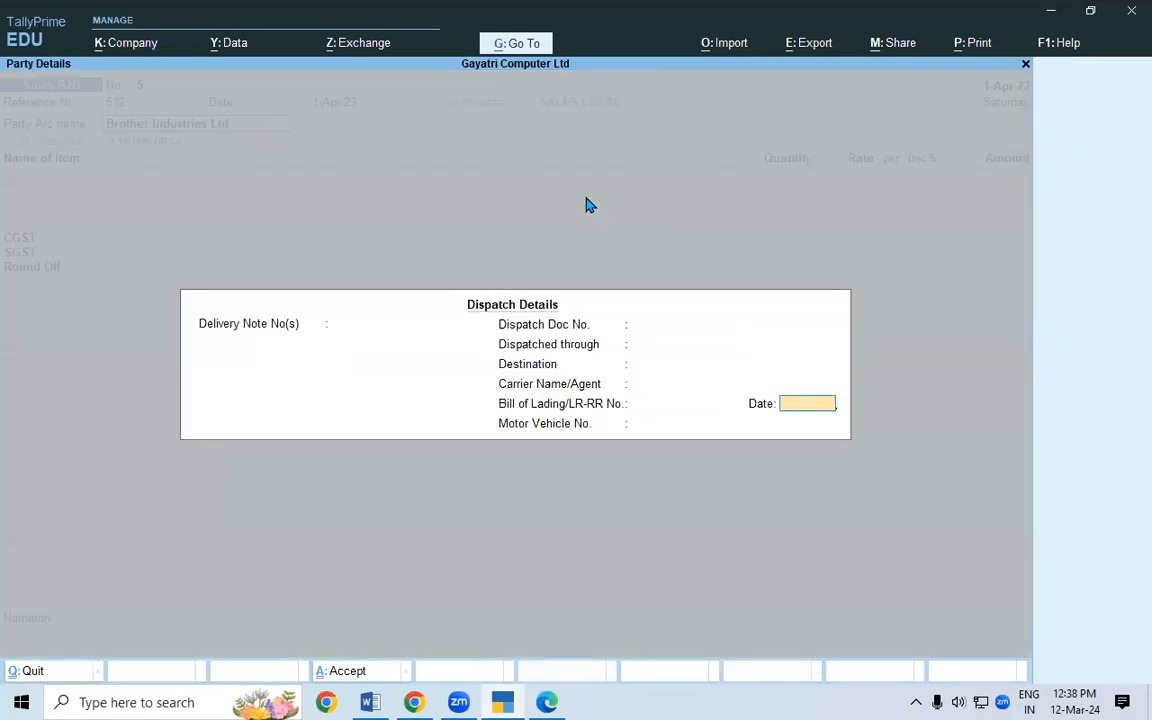
key(Return)
key(Return)
key(Return)
key(Return)
key(Return)
key(Return)
key(Return)
key(Return)
key(Return)
key(Return)
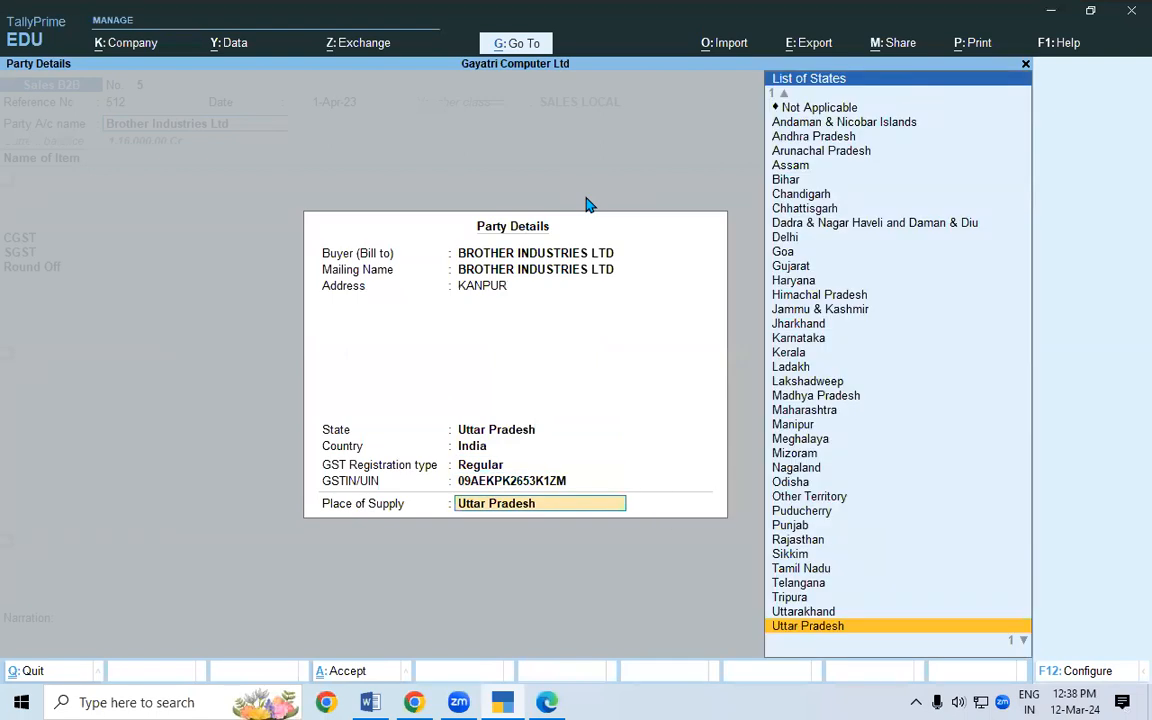
key(Return)
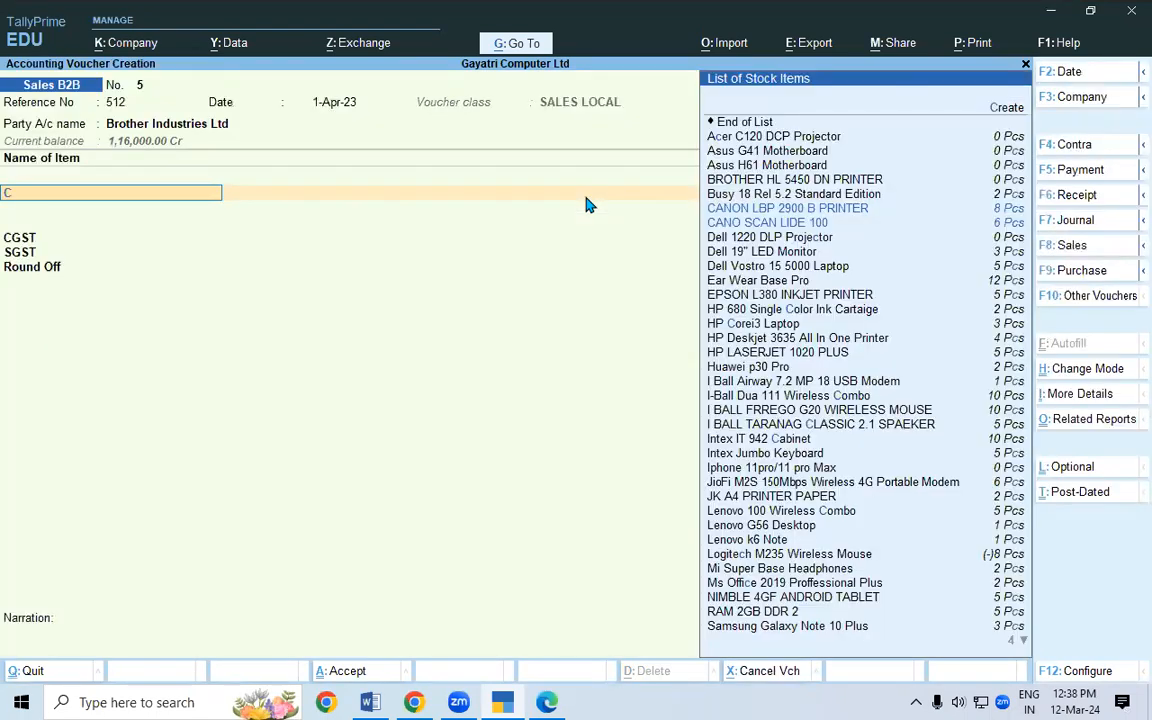
- Add 2 Pcs of CANON LBP 2900 B PRINTER from the Warehouse godown at a rate of 9,000
text(CA)
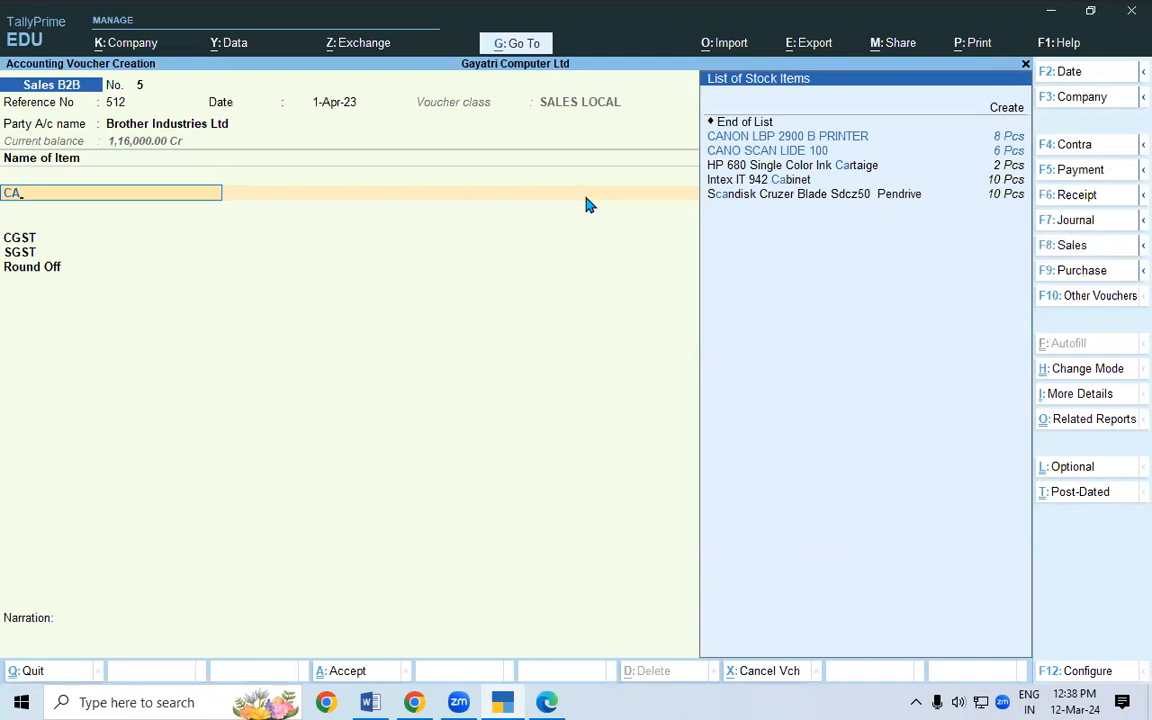
key(Return)
key(Return)
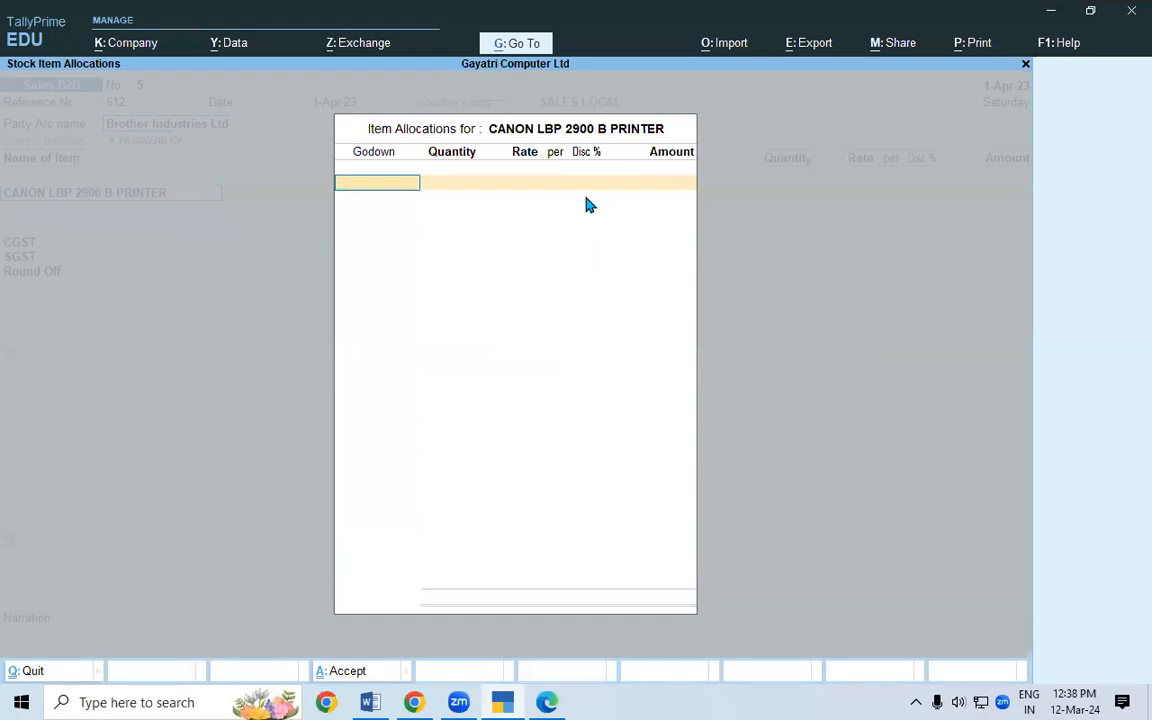
text(wa)
key(Return)
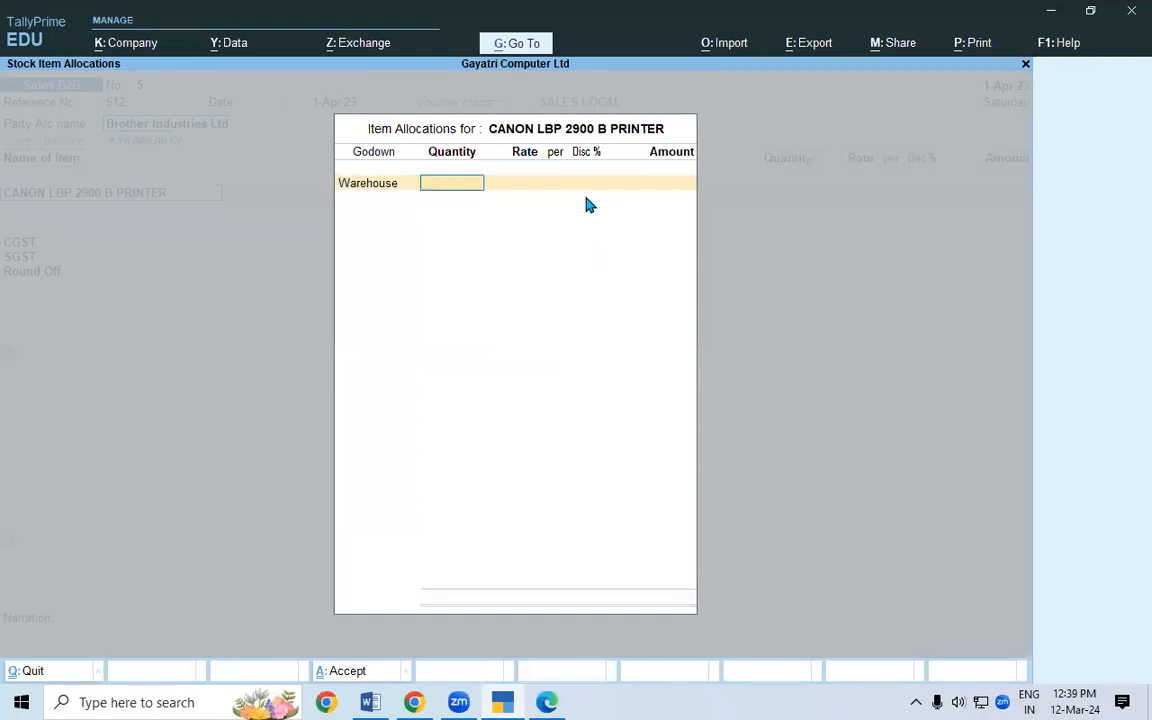
text(2)
key(Return)
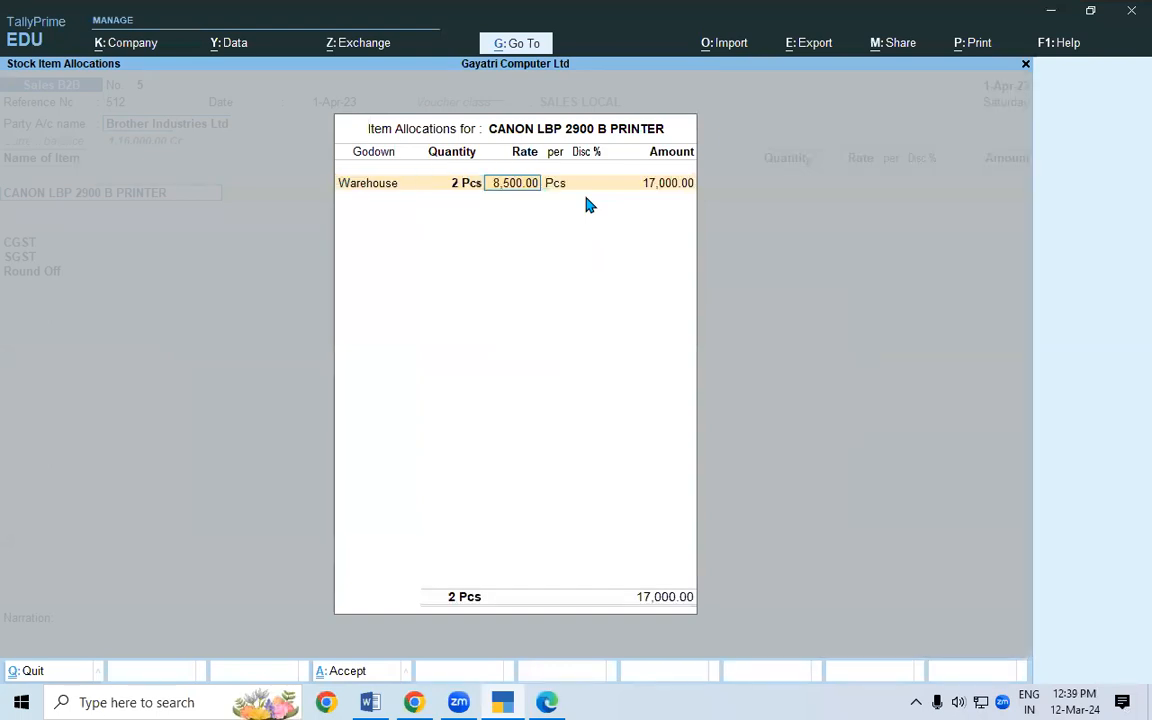
text(9000)
key(Return)
key(Return)
key(Return)
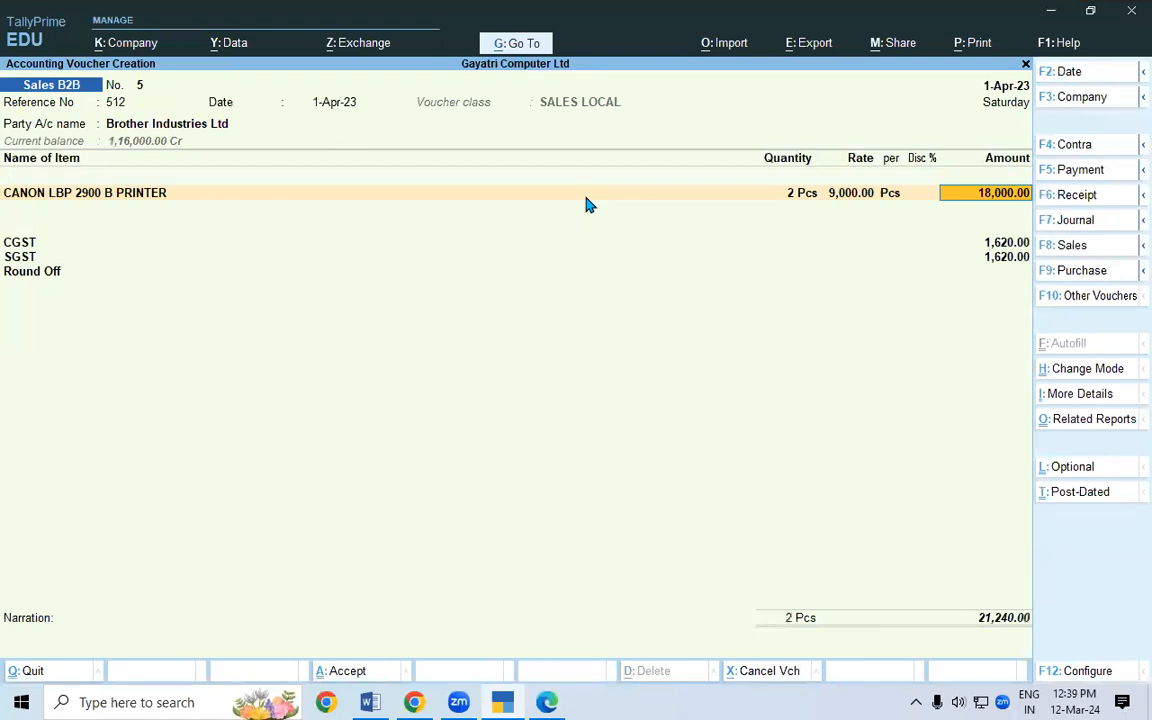
- Finish the item entry without a narration and save the Sales B2B voucher for Brother Industries Ltd
key(Return)
key(Return)
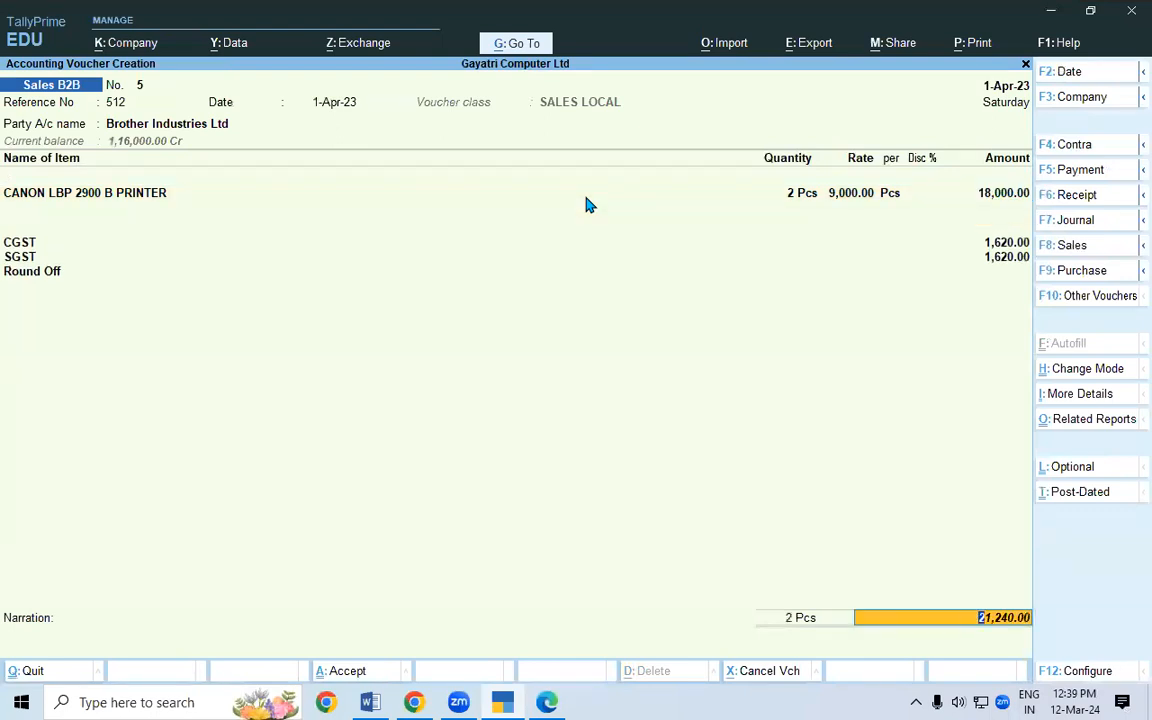
key(Return)
key(Return)
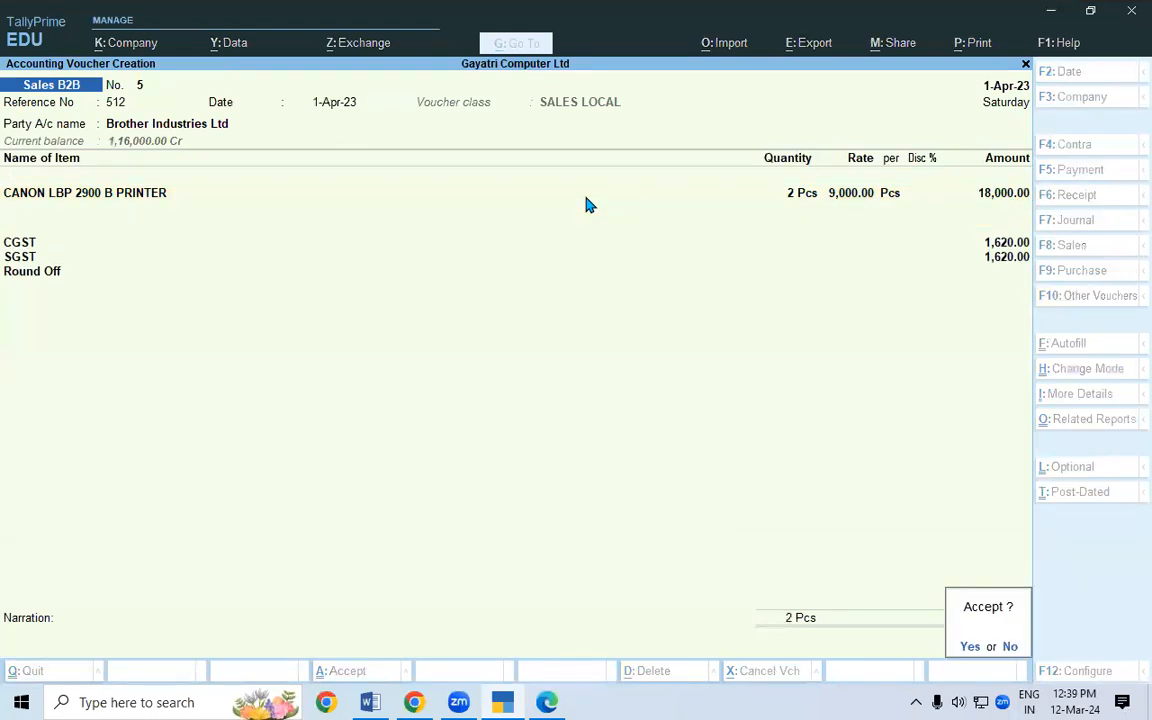
key(Return)
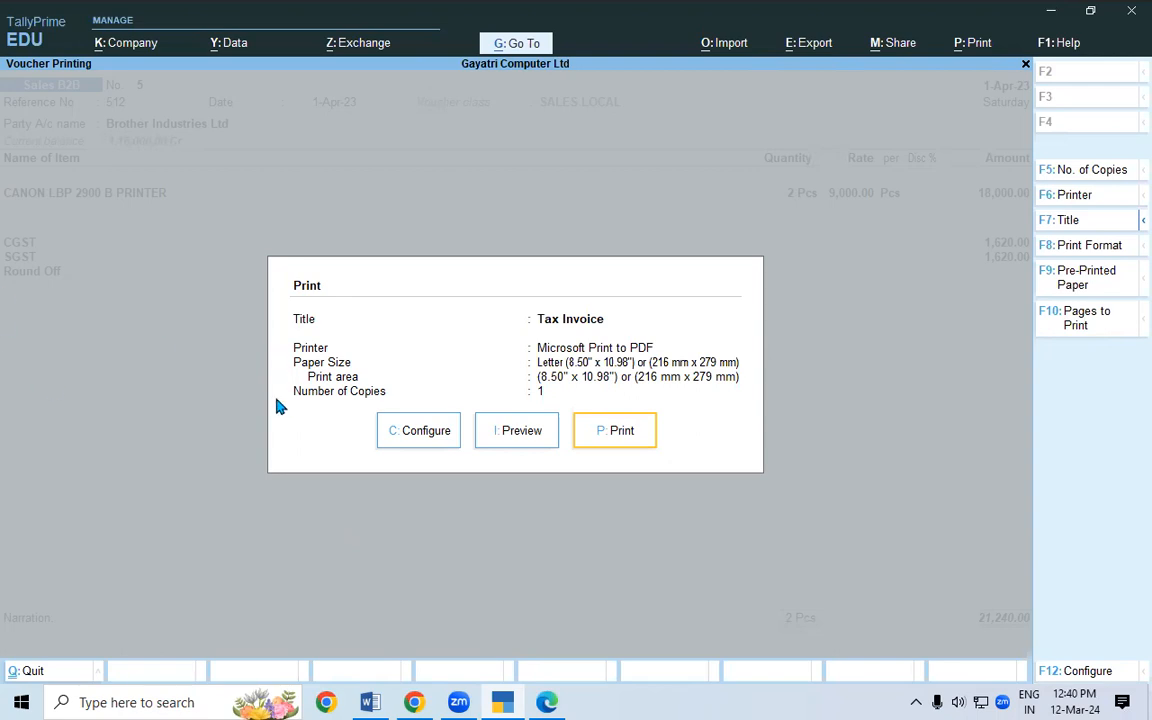
- Review the topic list in Word, then the Invoice Printing and Supplier Inclusive Of Tax notes in Chrome
click(370, 702)
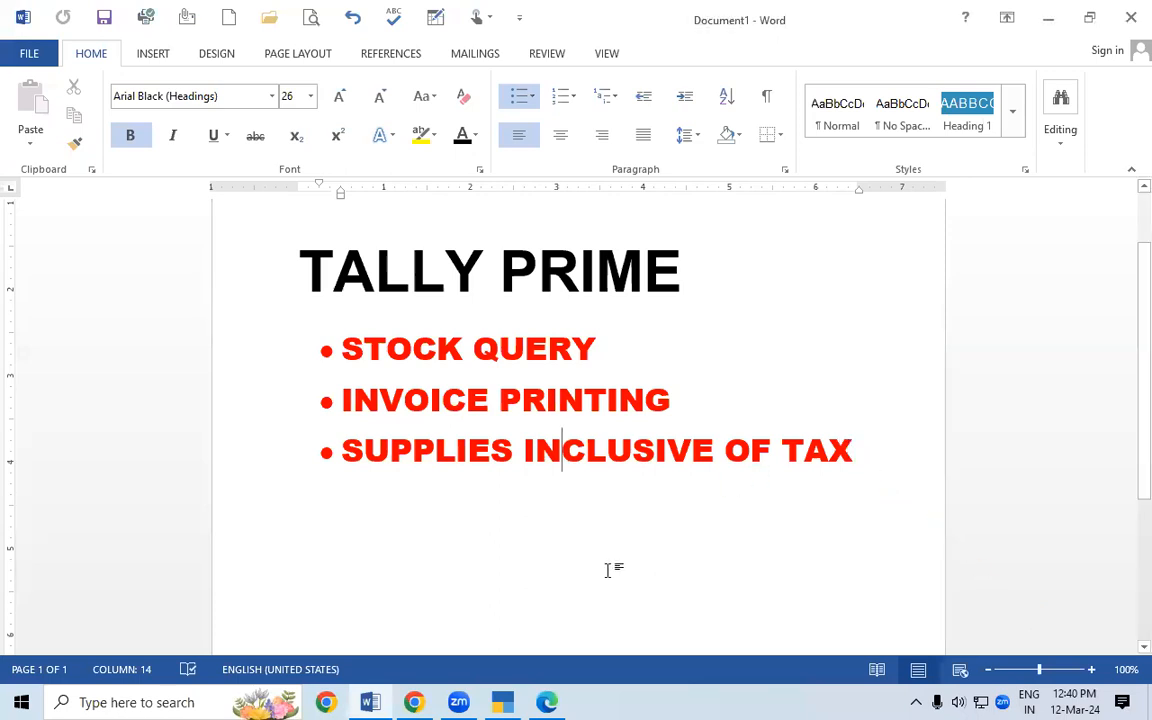
click(411, 699)
scroll(370, 468, down, 1)
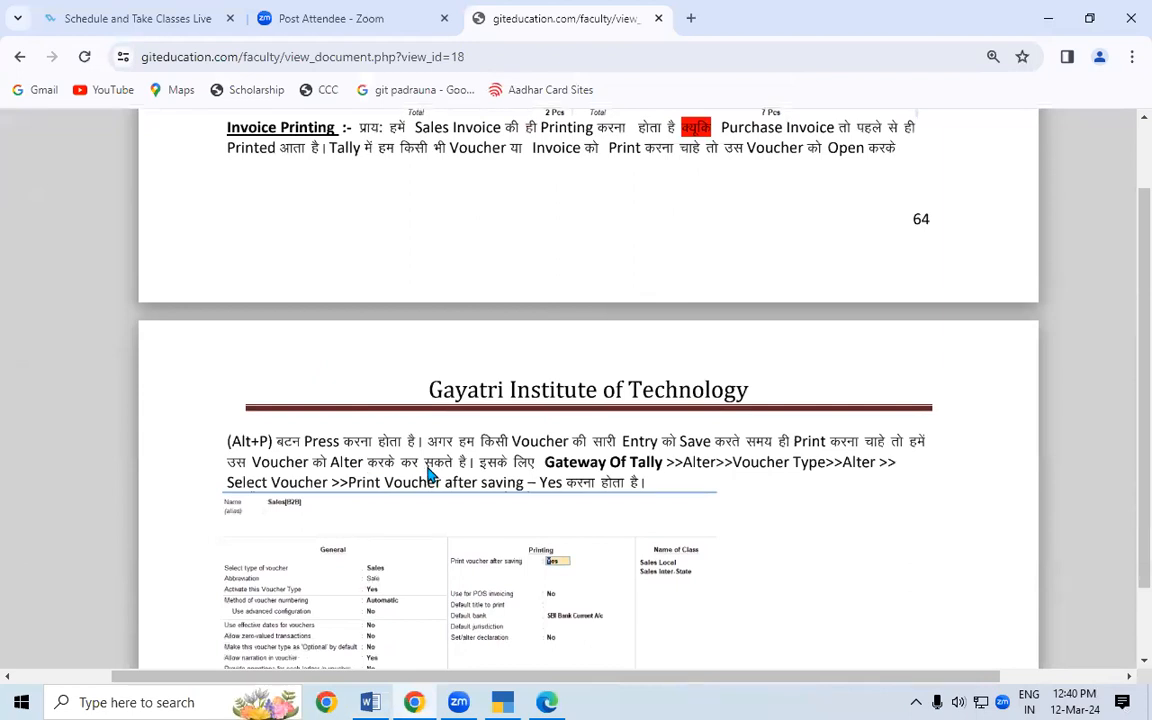
scroll(428, 474, down, 1)
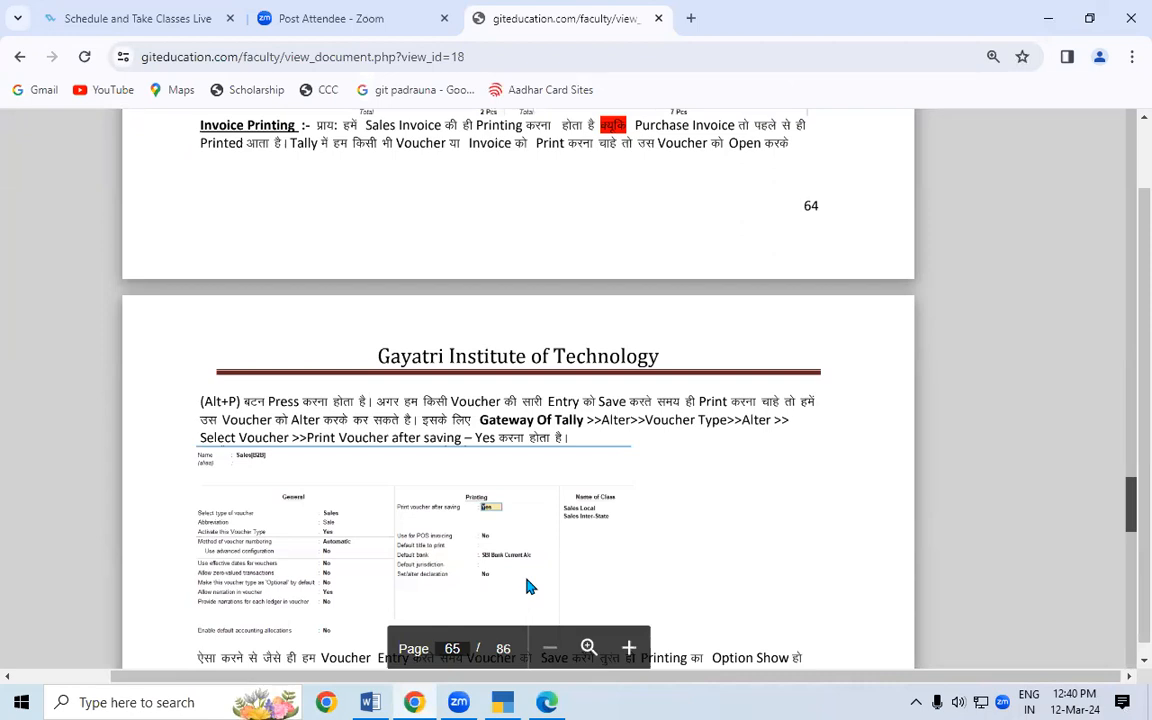
scroll(530, 587, down, 5)
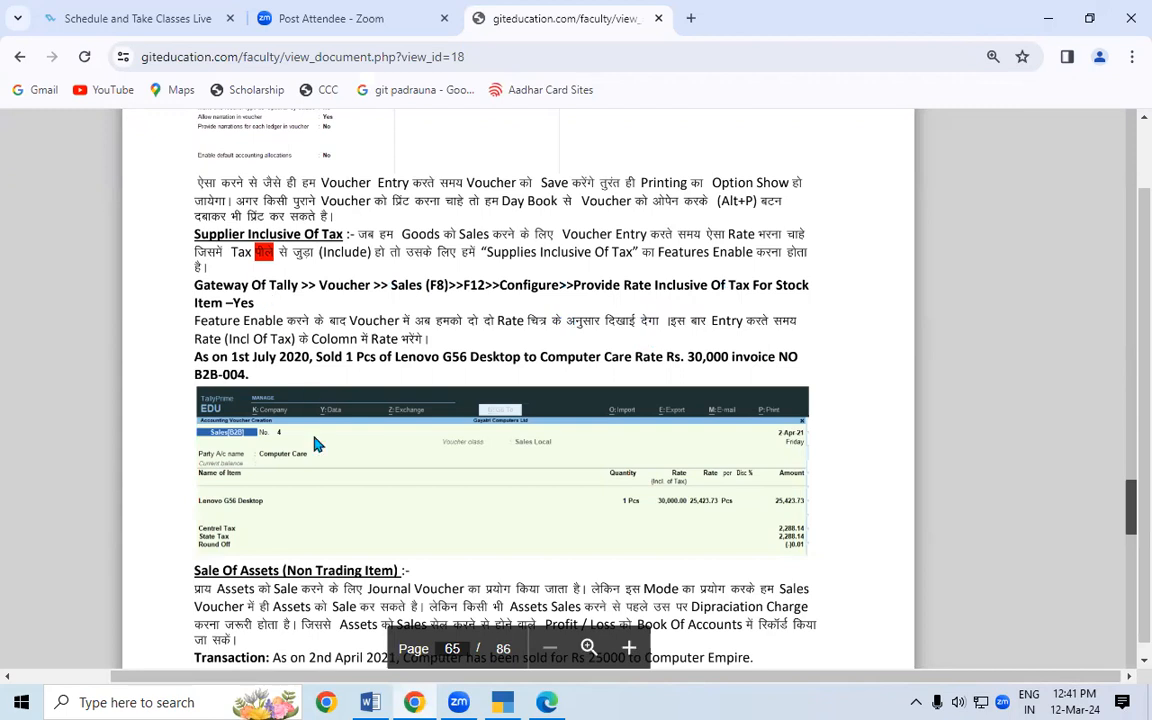
- Switch back to TallyPrime, dismiss the voucher's print dialog without printing and open the Day Book
click(505, 702)
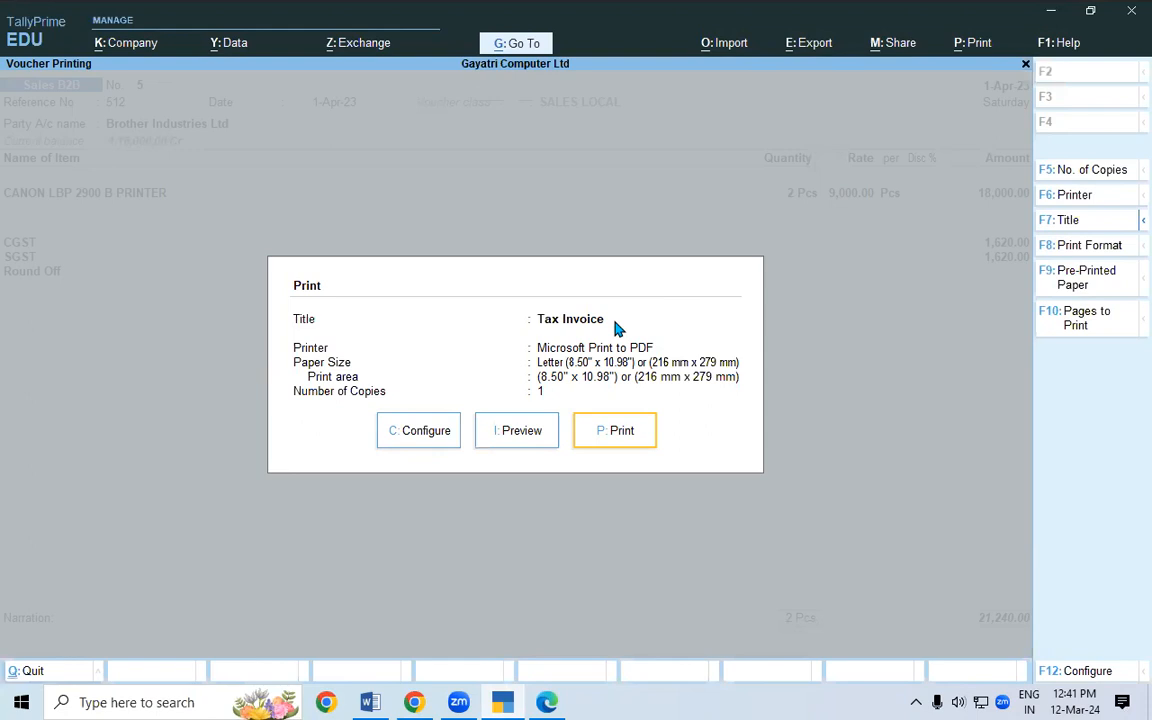
key(Escape)
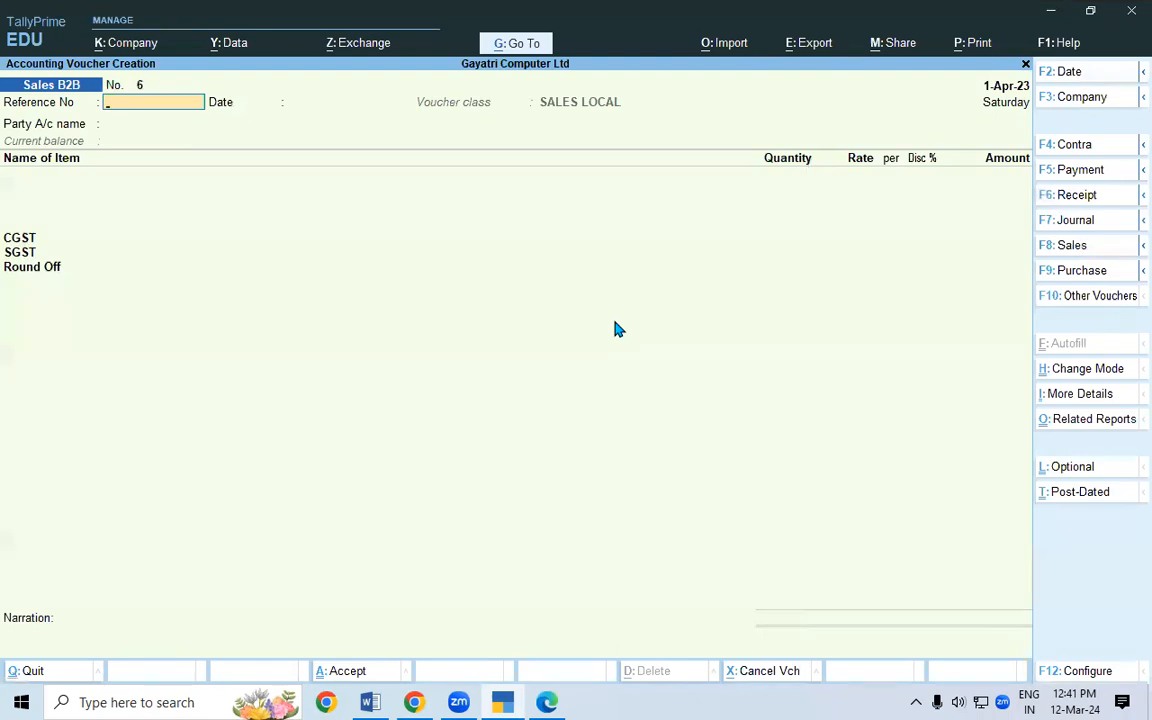
key(Escape)
key(Escape)
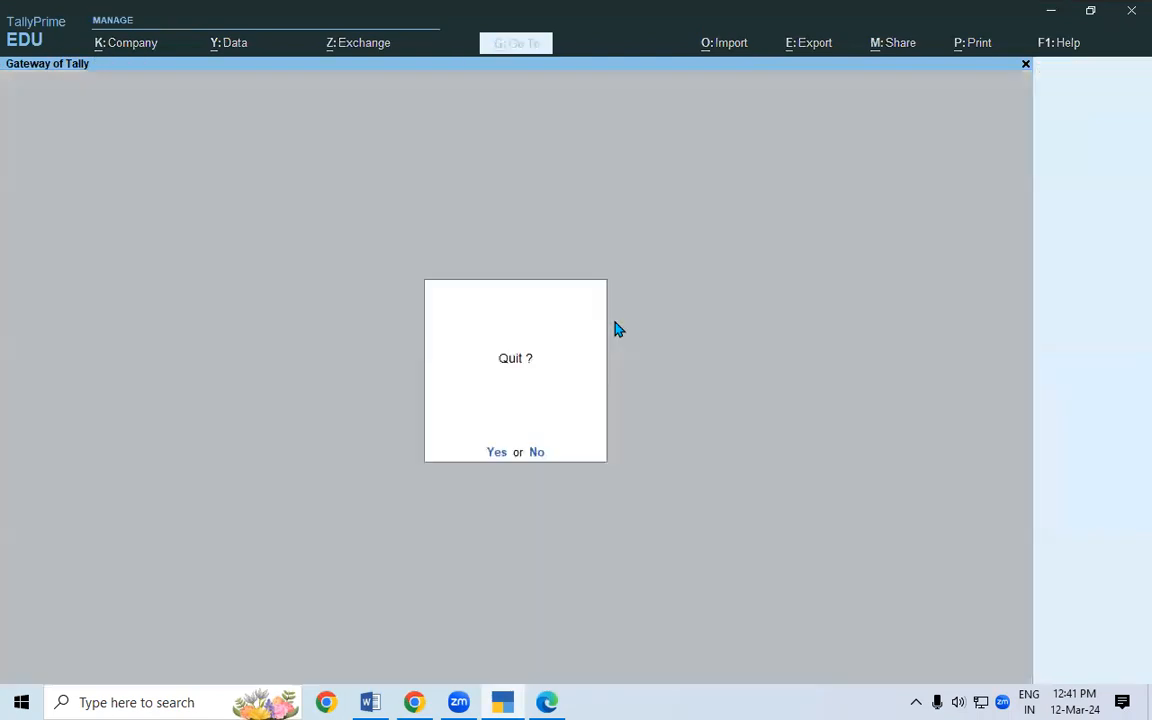
key(n)
key(d)
key(d)
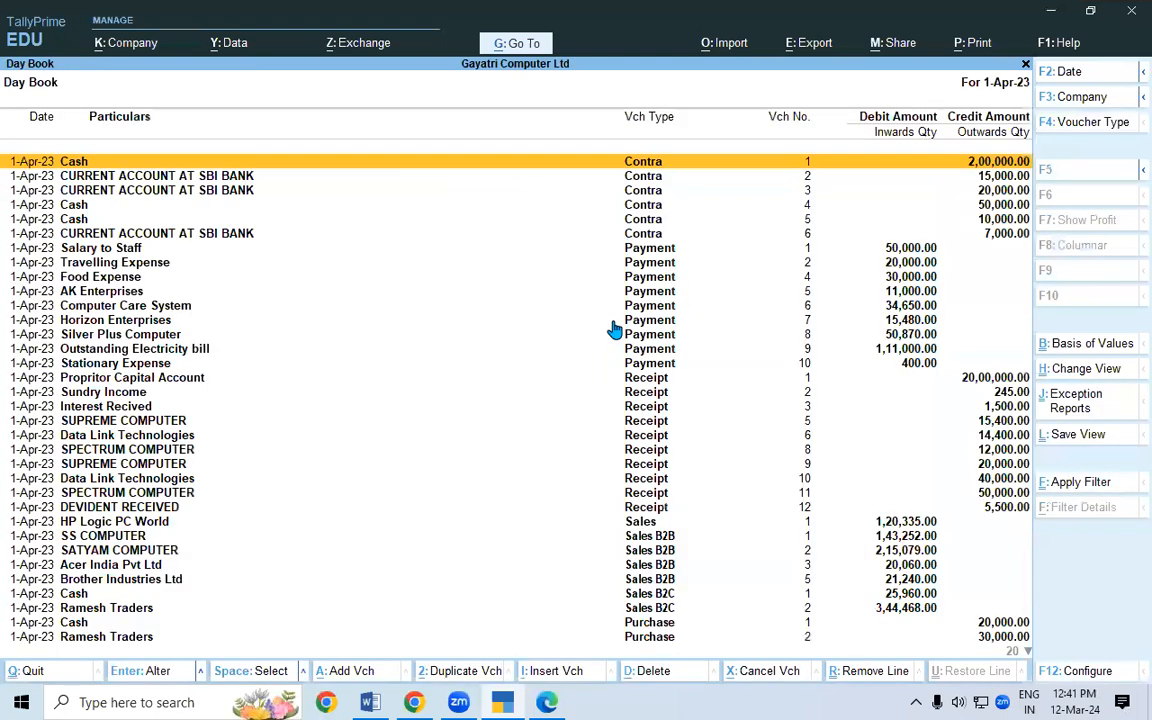
- Restrict the Day Book to the Sales B2B voucher type and highlight the Brother Industries Ltd voucher
key(F4)
key(Down)
key(Down)
key(Down)
key(Down)
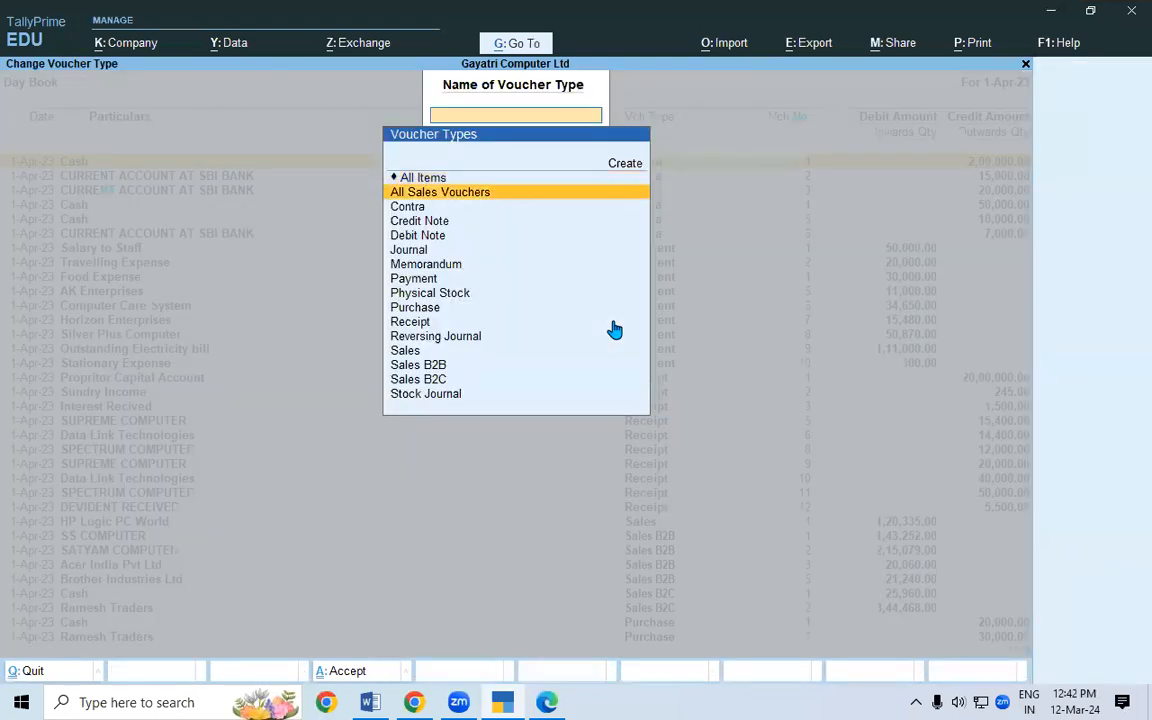
key(Down)
key(Down)
key(Down)
key(Down)
key(Down)
key(Down)
key(Down)
key(Down)
key(Down)
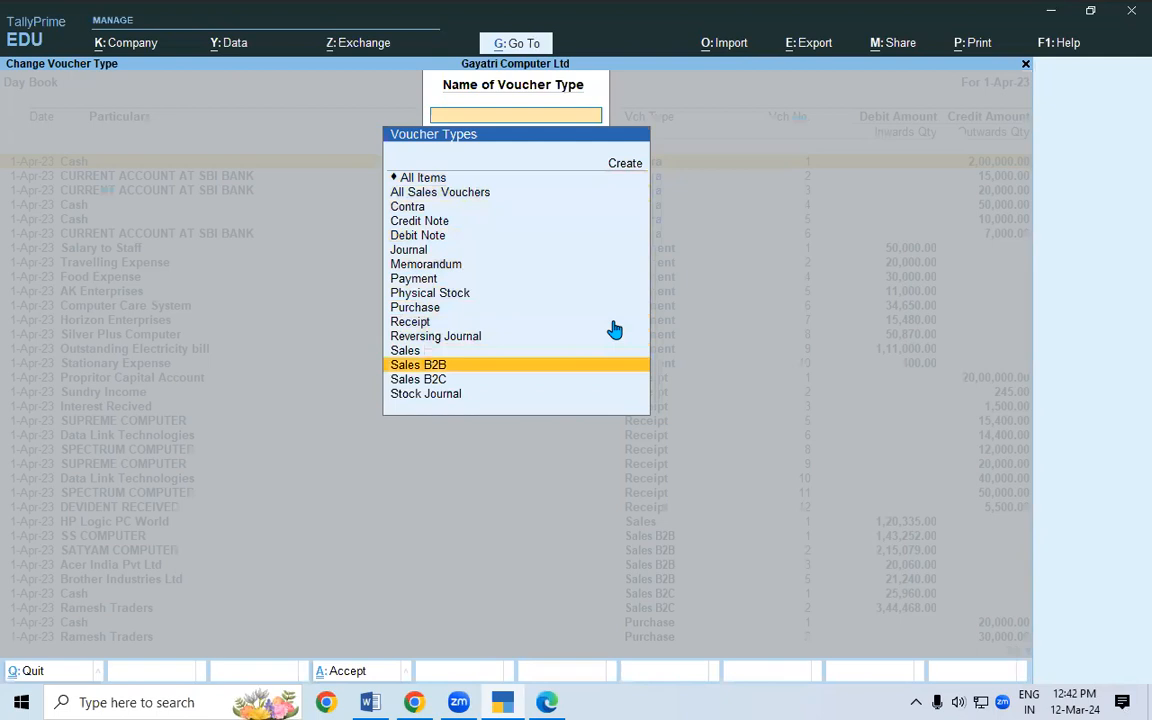
key(Return)
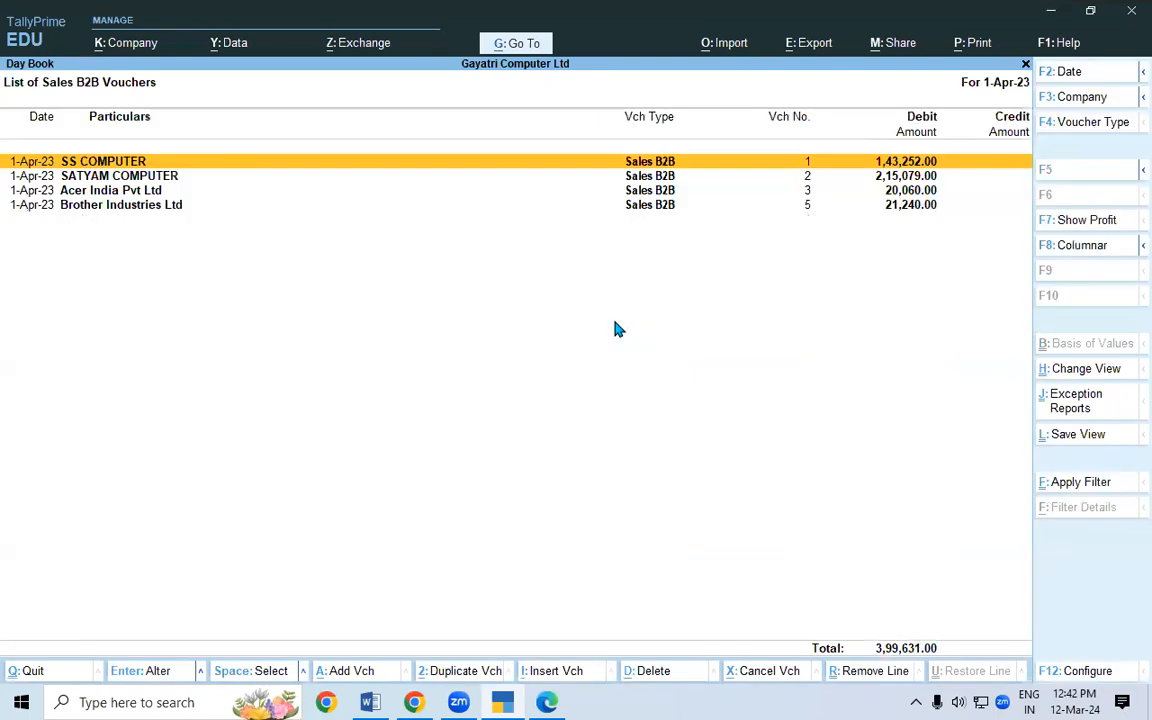
click(165, 204)
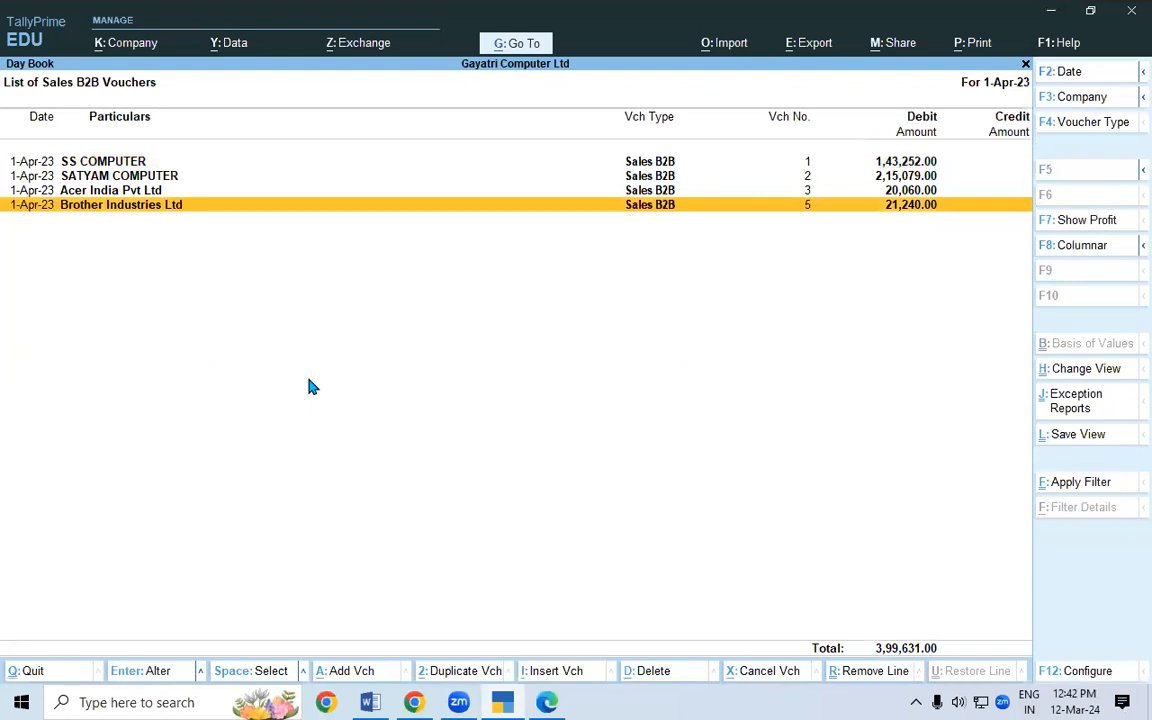
- Leave the Day Book and return to the Gateway of Tally
key(Escape)
key(Escape)
key(Escape)
key(Escape)
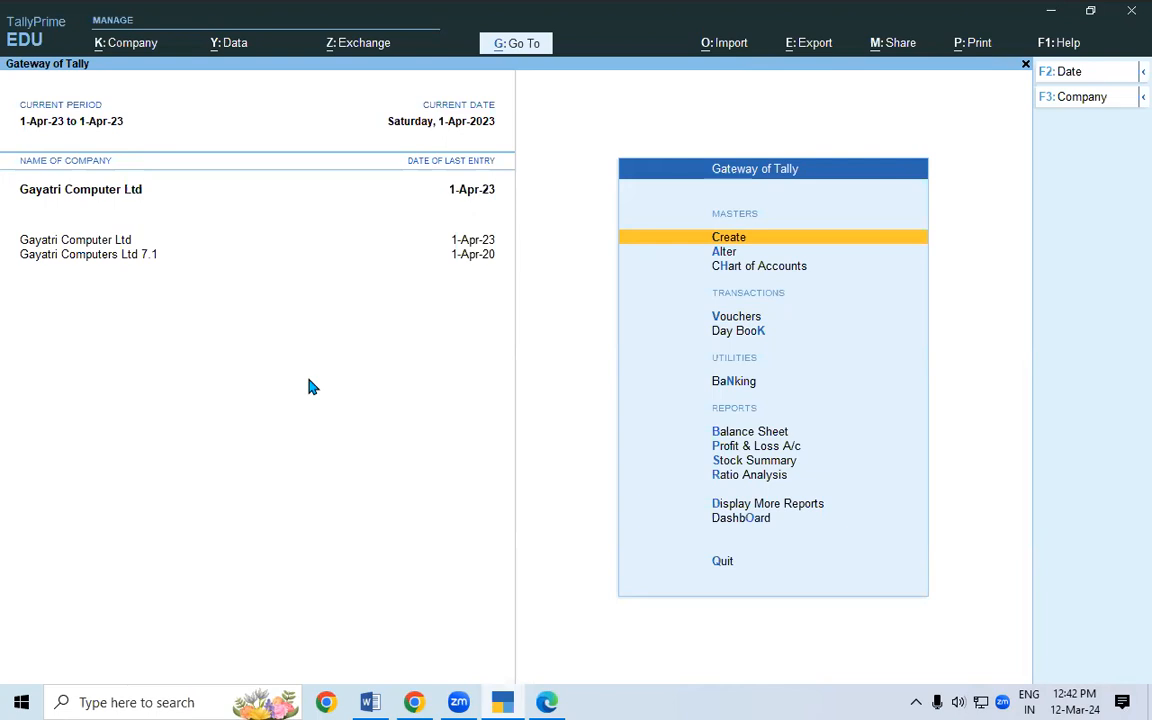
key(Down)
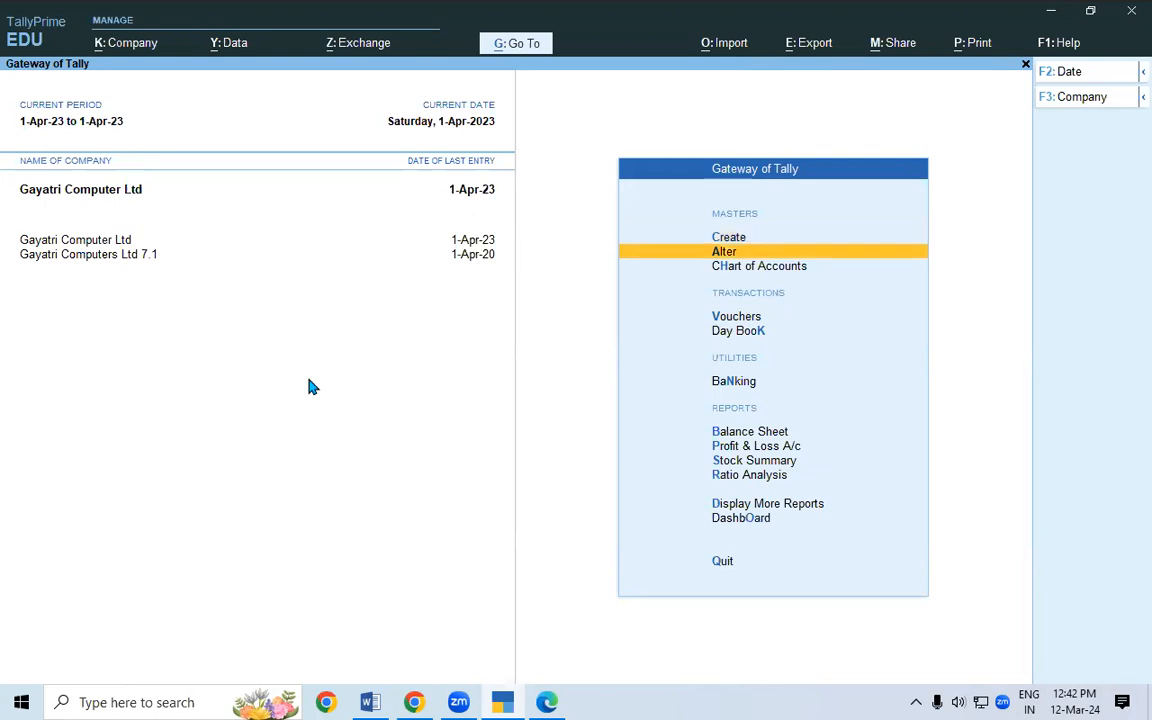
- Check the notes in Chrome, then start a Sales B2B voucher in TallyPrime with Provide Rate Inclusive of Tax for Stock Items set to Yes
click(414, 700)
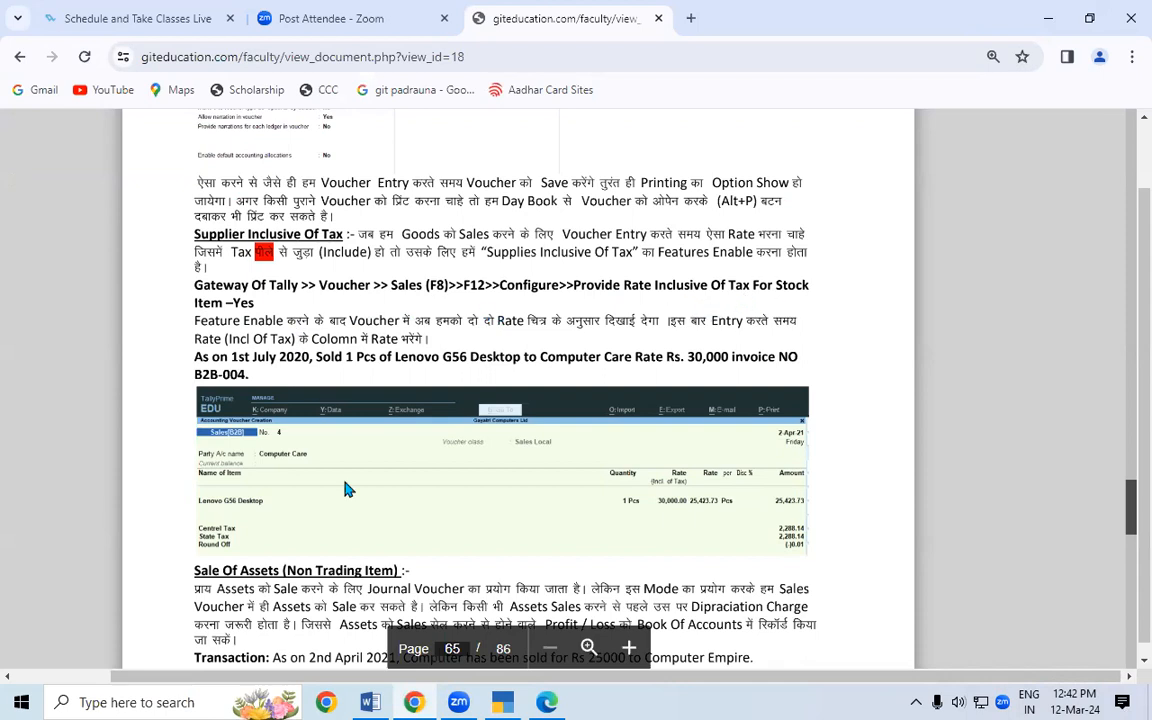
key(alt+Tab)
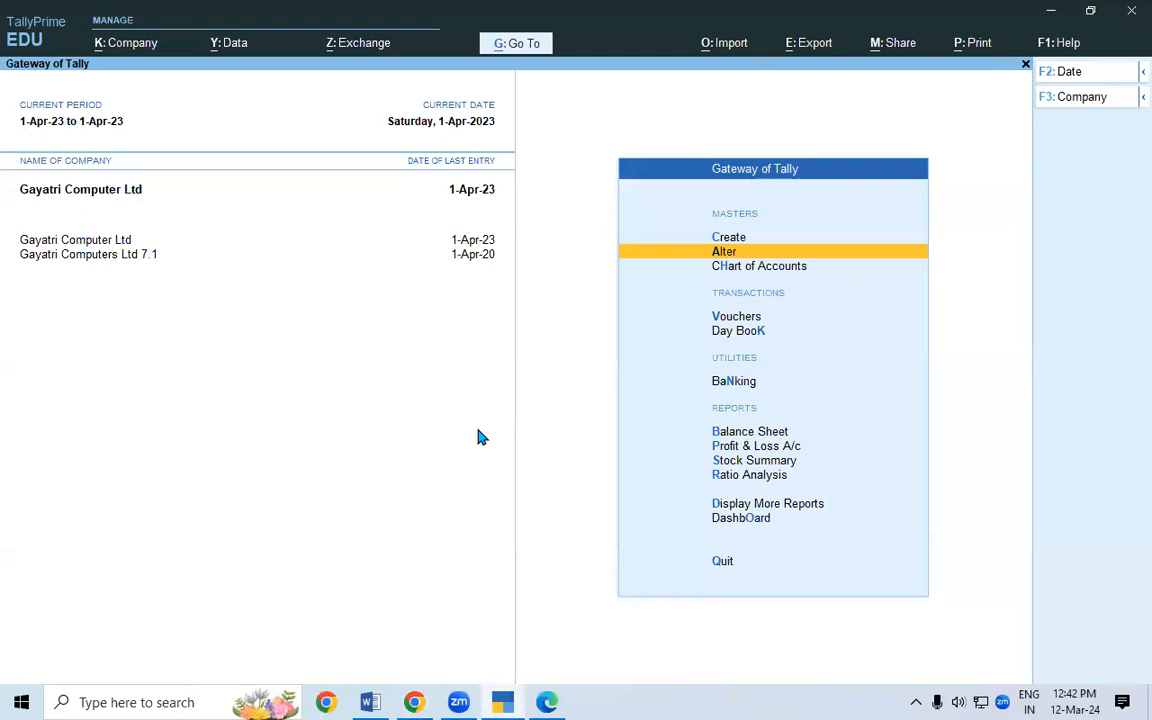
key(v)
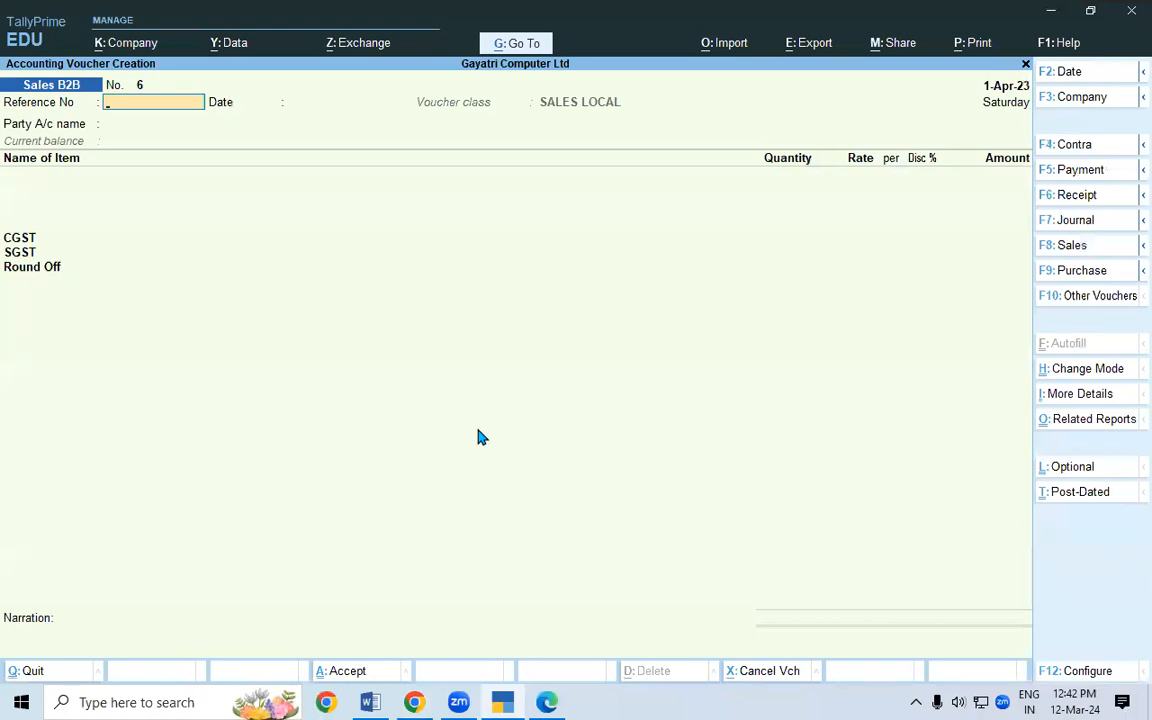
key(F12)
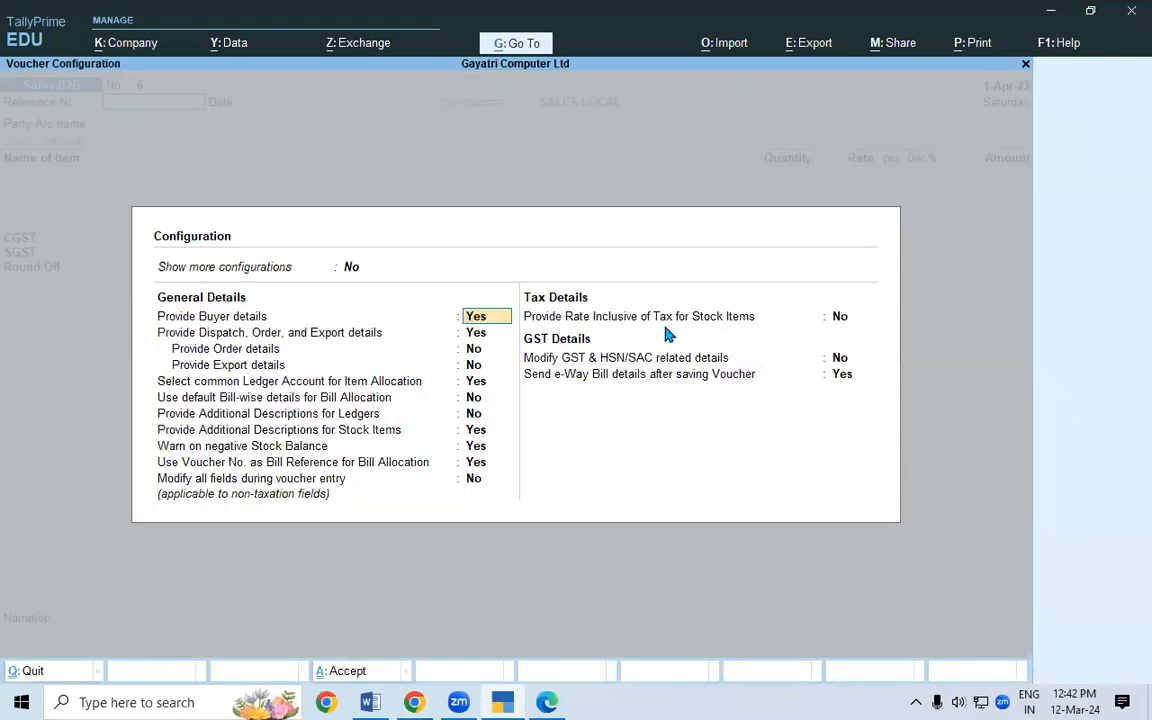
click(840, 322)
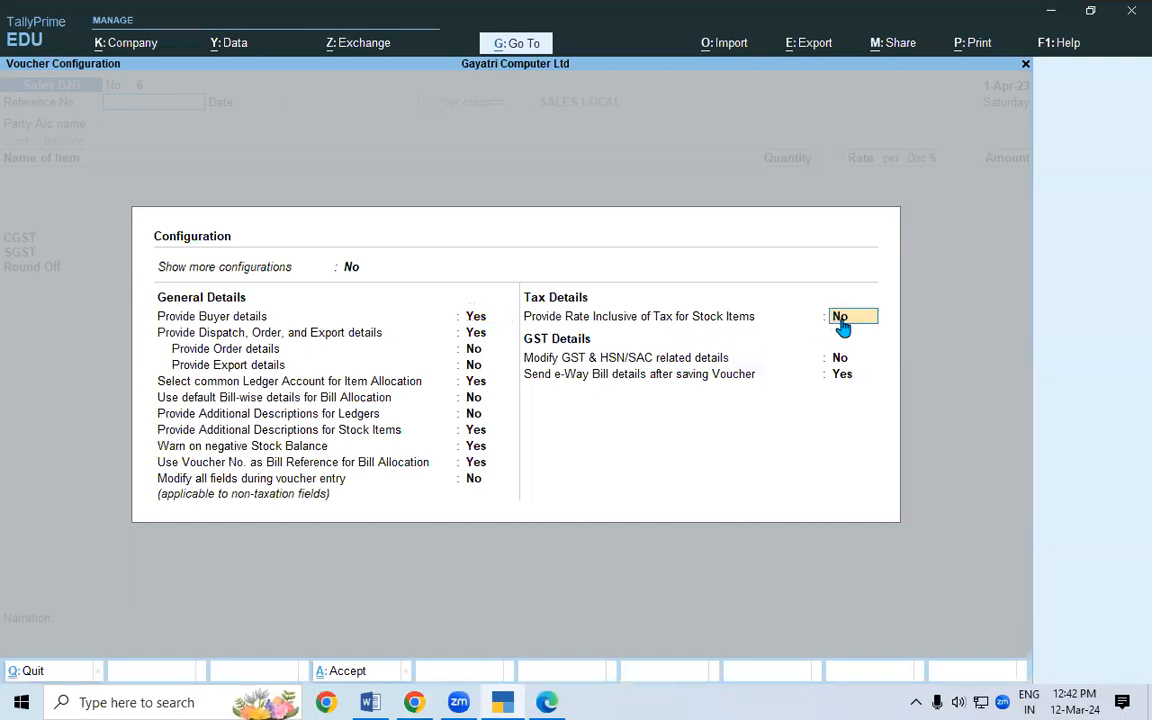
key(y)
key(ctrl+a)
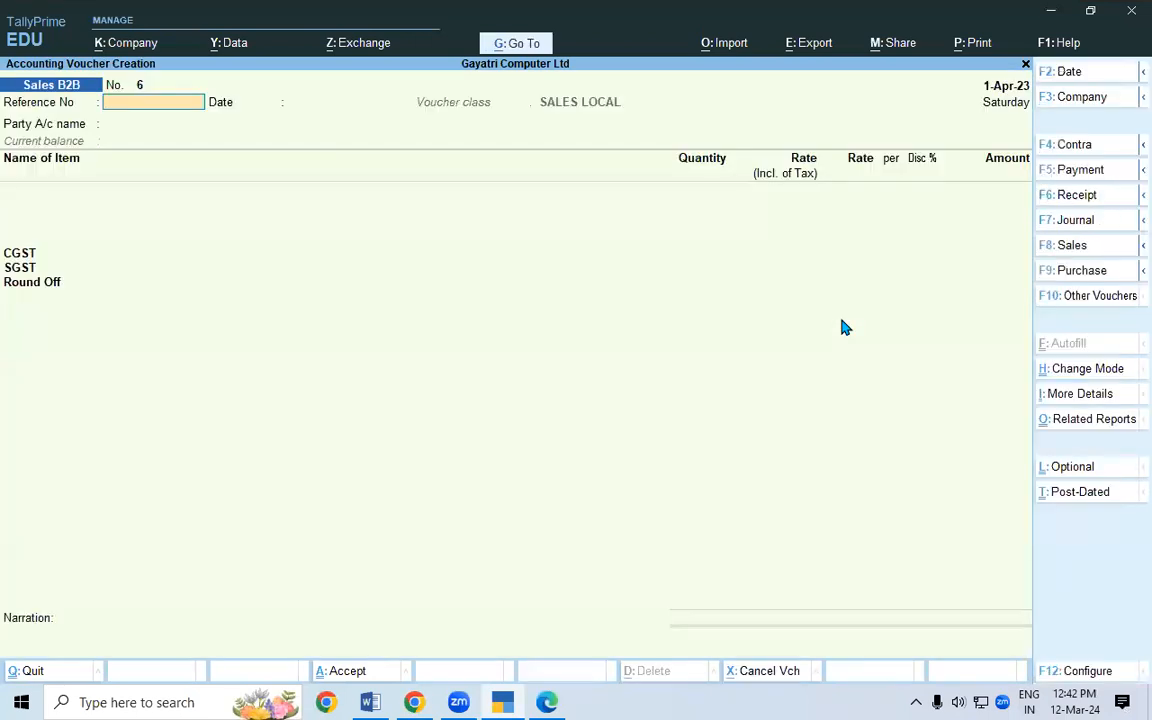
- Recheck the notes in Chrome, then set Provide Rate Inclusive of Tax for Stock Items to No in TallyPrime's voucher configuration
click(414, 702)
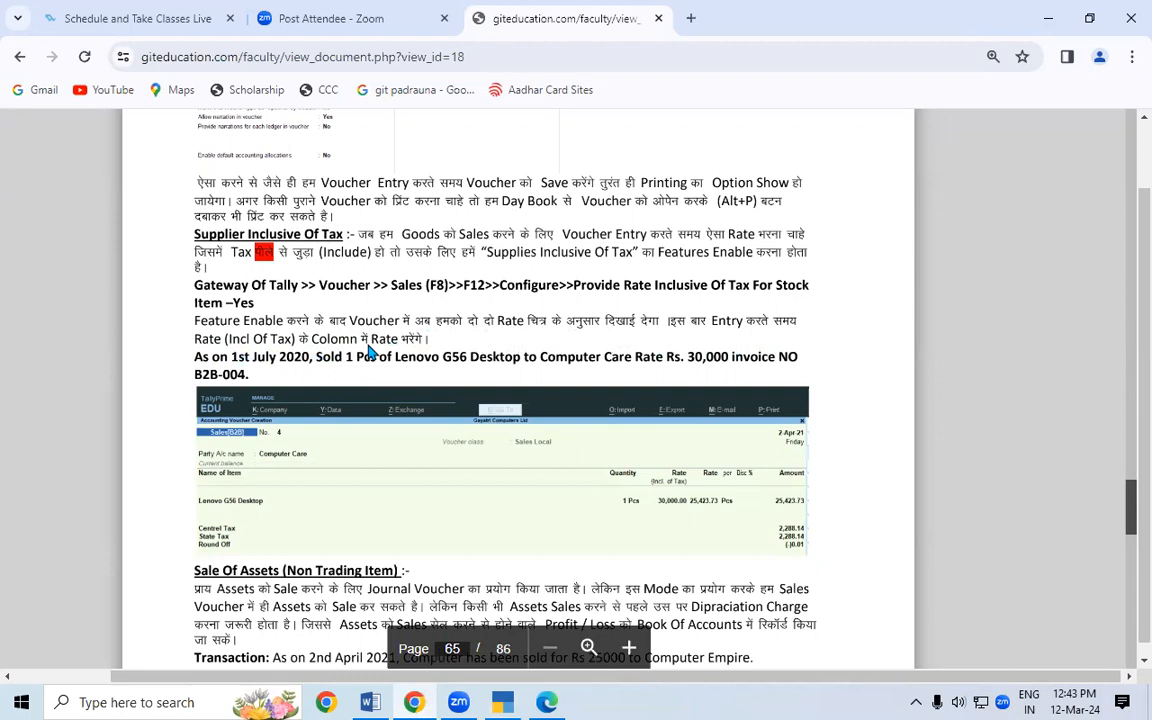
key(alt+Tab)
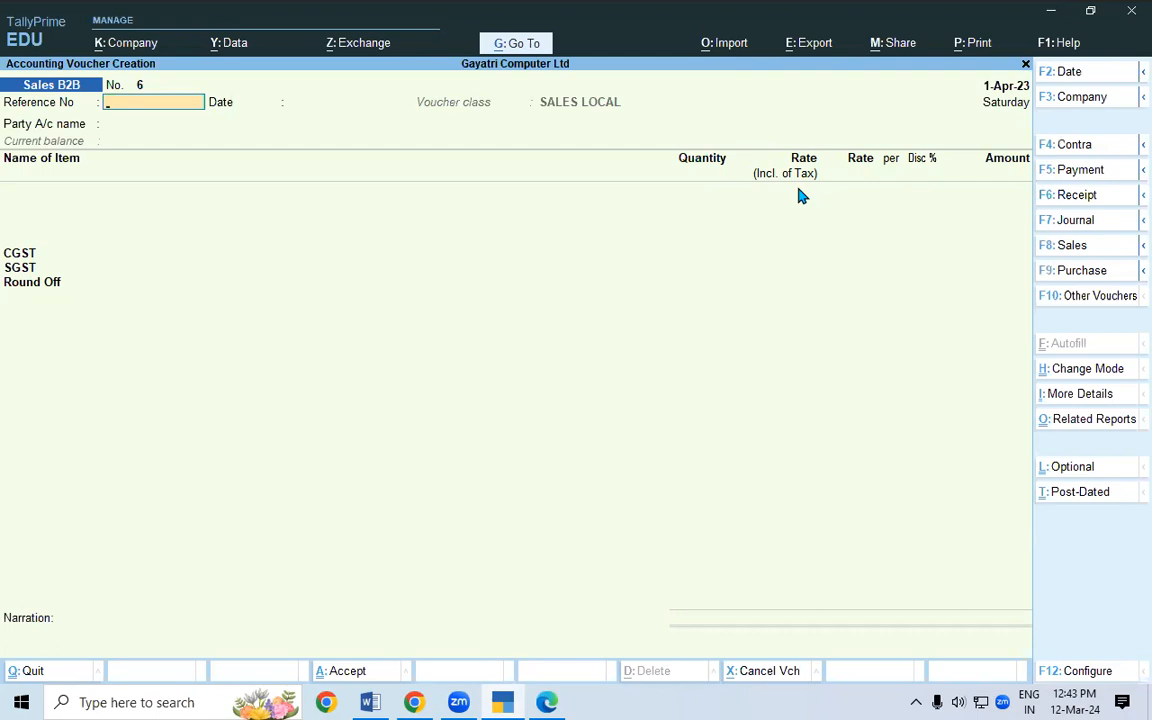
key(F12)
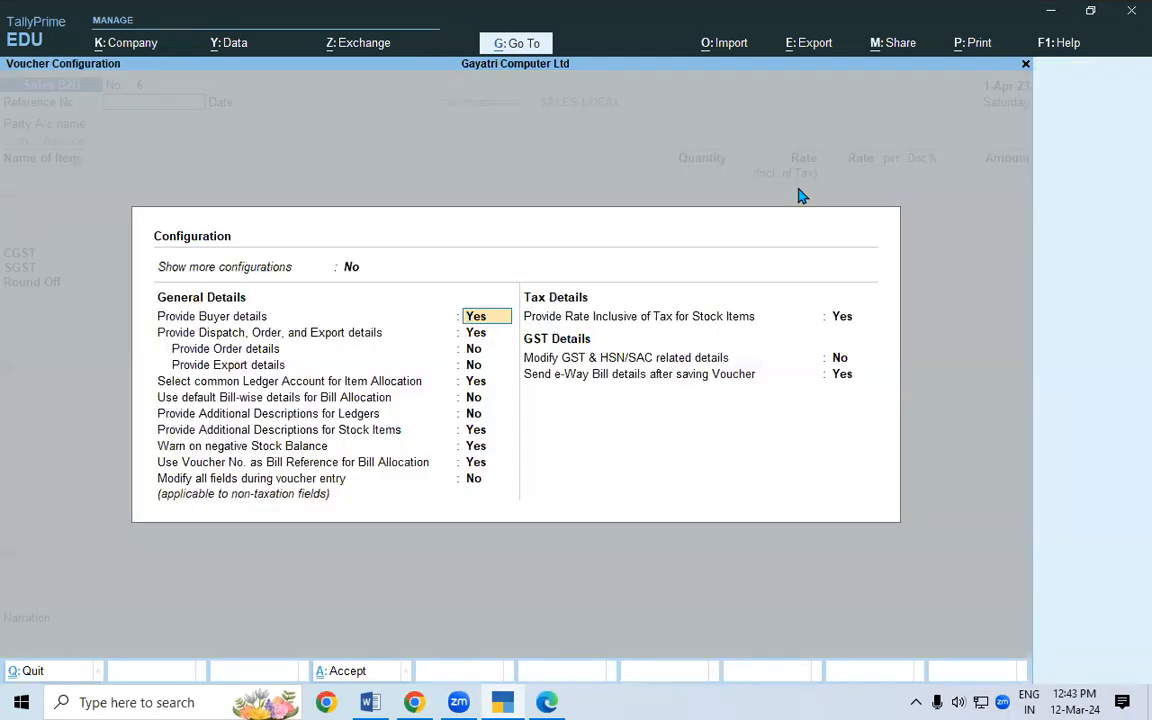
click(841, 317)
text(No)
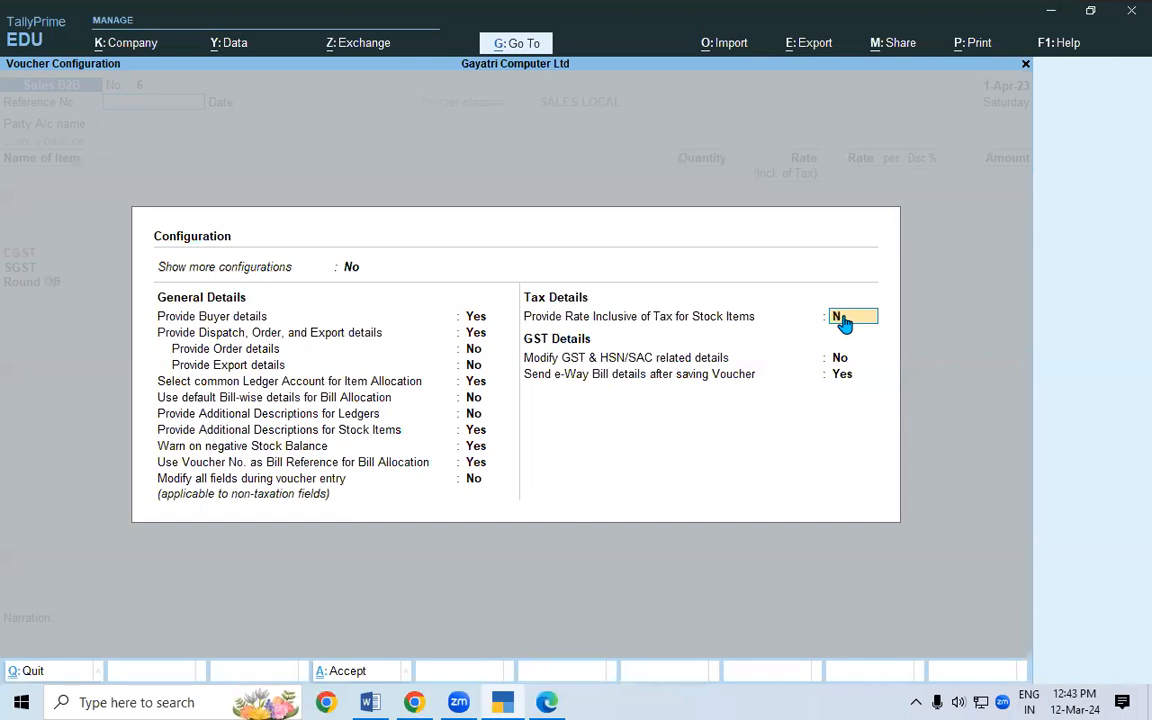
key(Return)
key(ctrl+a)
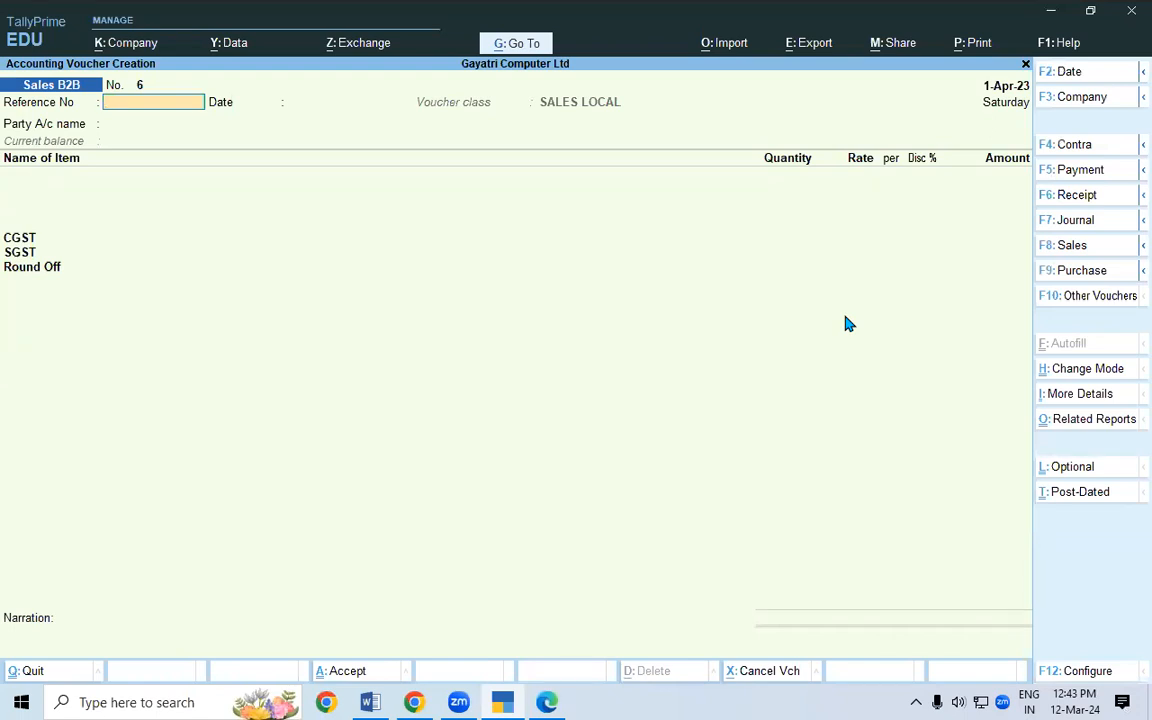
- Re-enable Provide Rate Inclusive of Tax for Stock Items in the voucher configuration
key(F12)
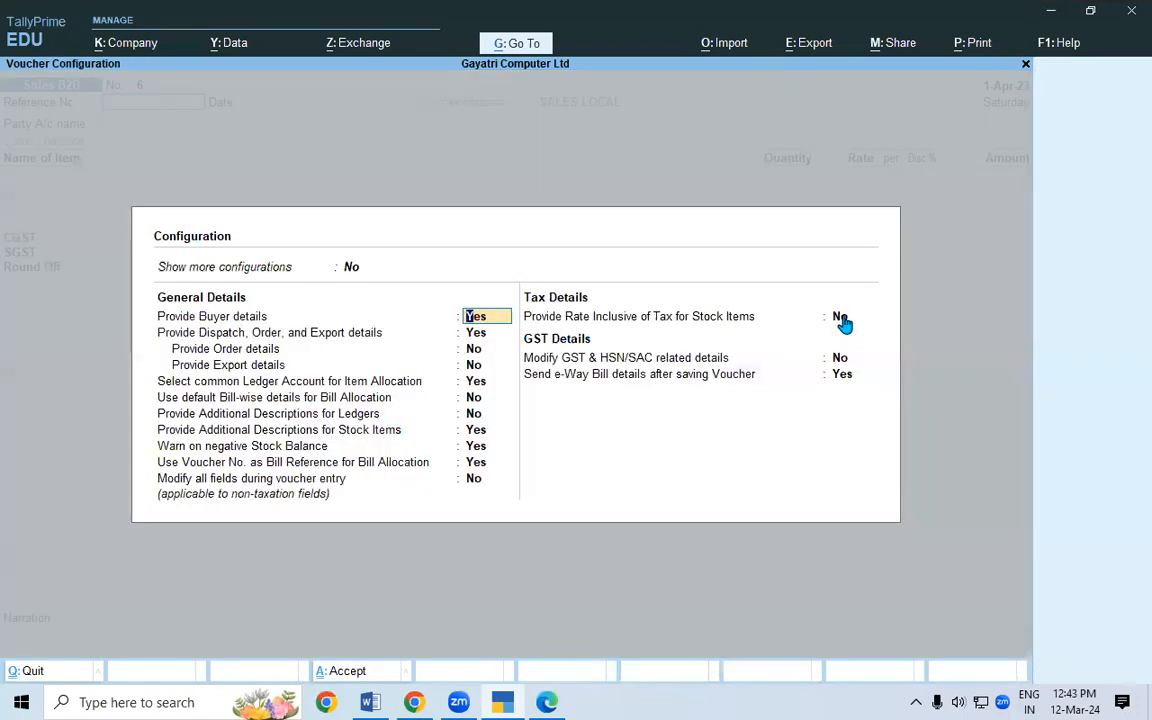
click(841, 318)
text(y)
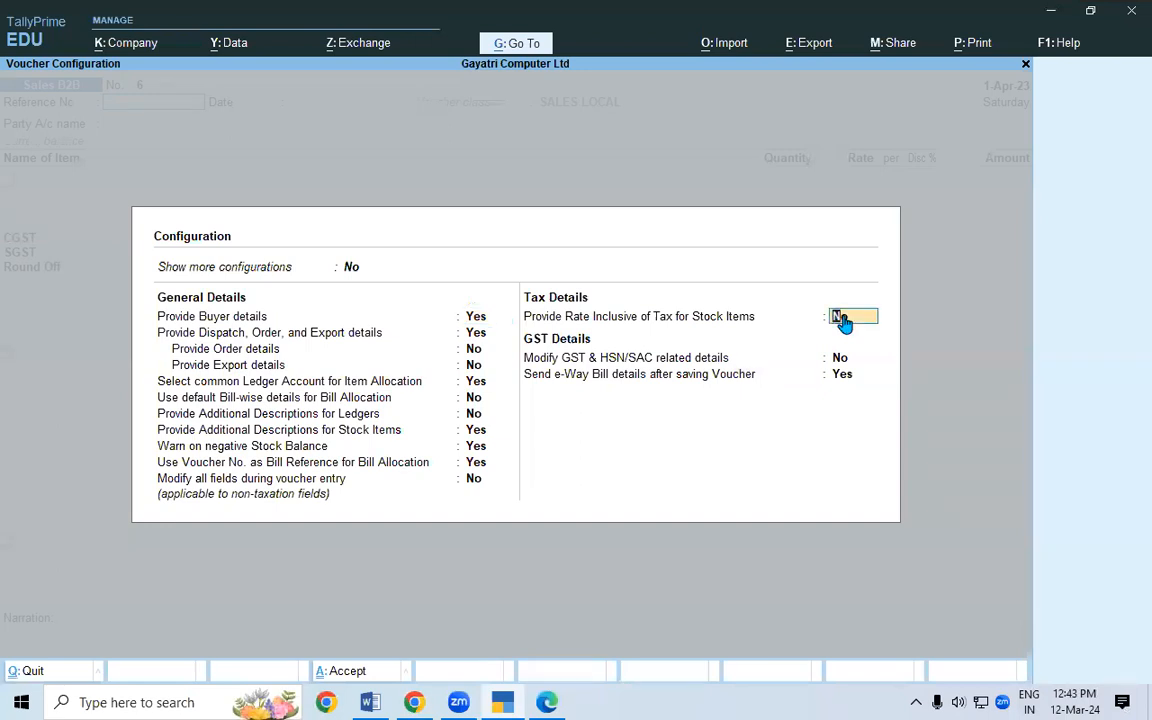
key(Return)
key(ctrl+a)
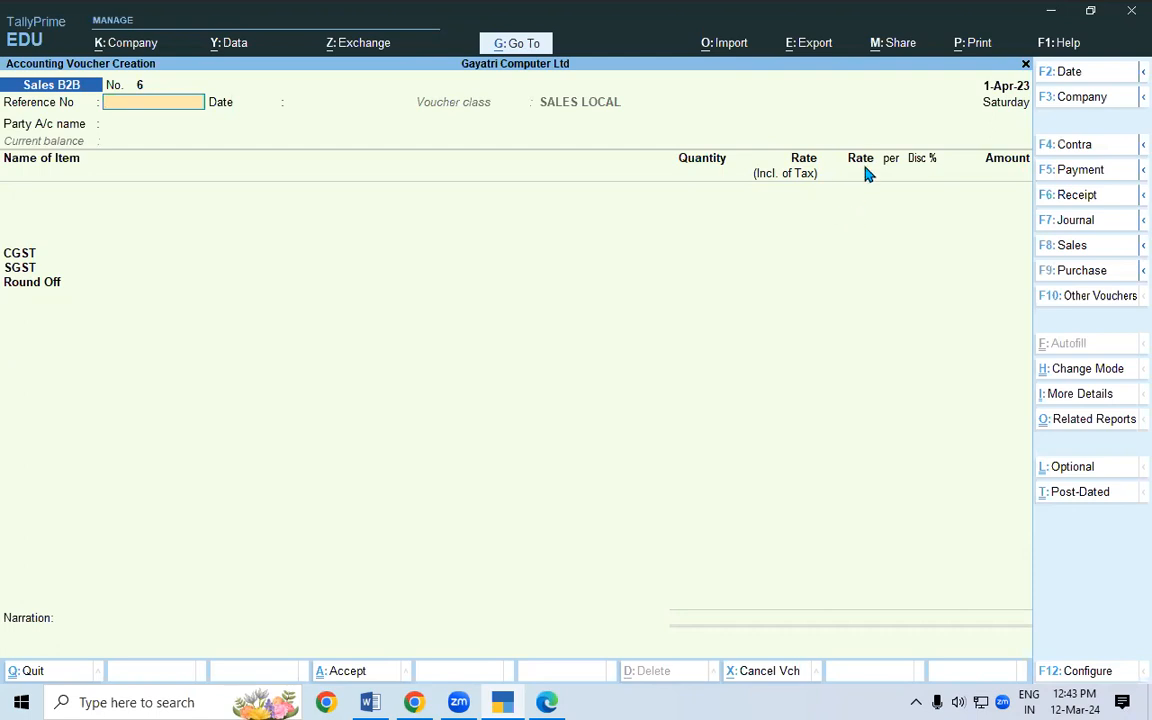
- Consult the sample transaction in Chrome, then enter reference number B2B 004 dated 1-Apr-23 on the TallyPrime voucher
click(413, 702)
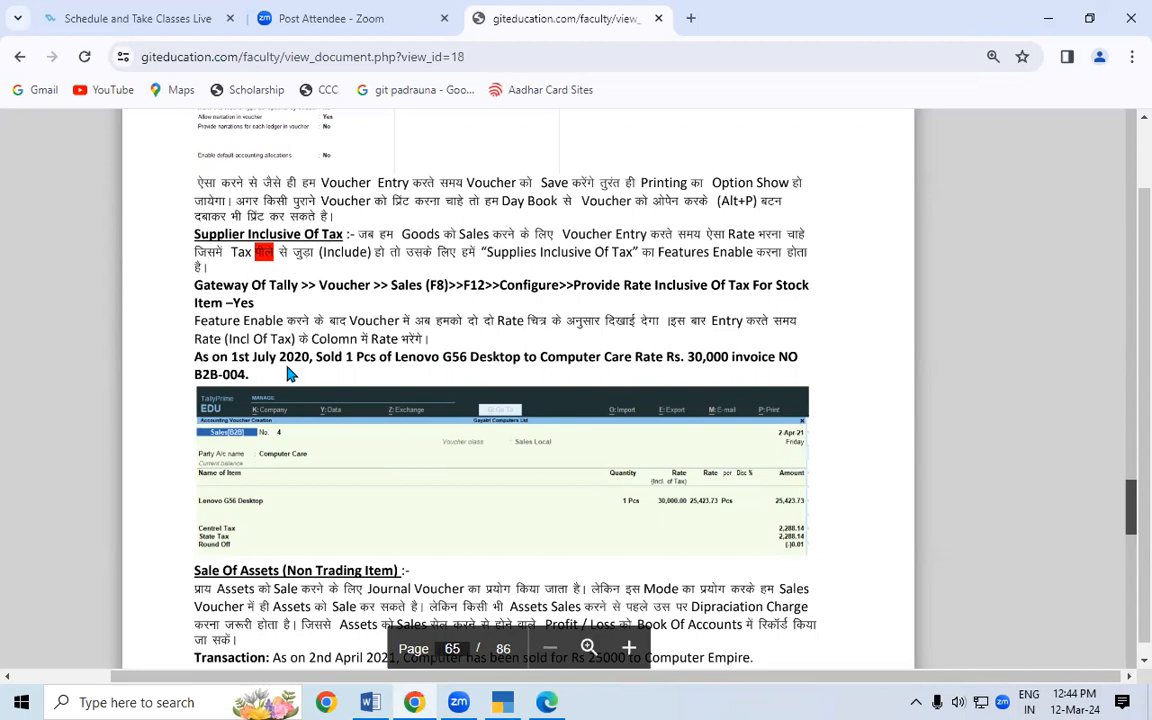
click(503, 703)
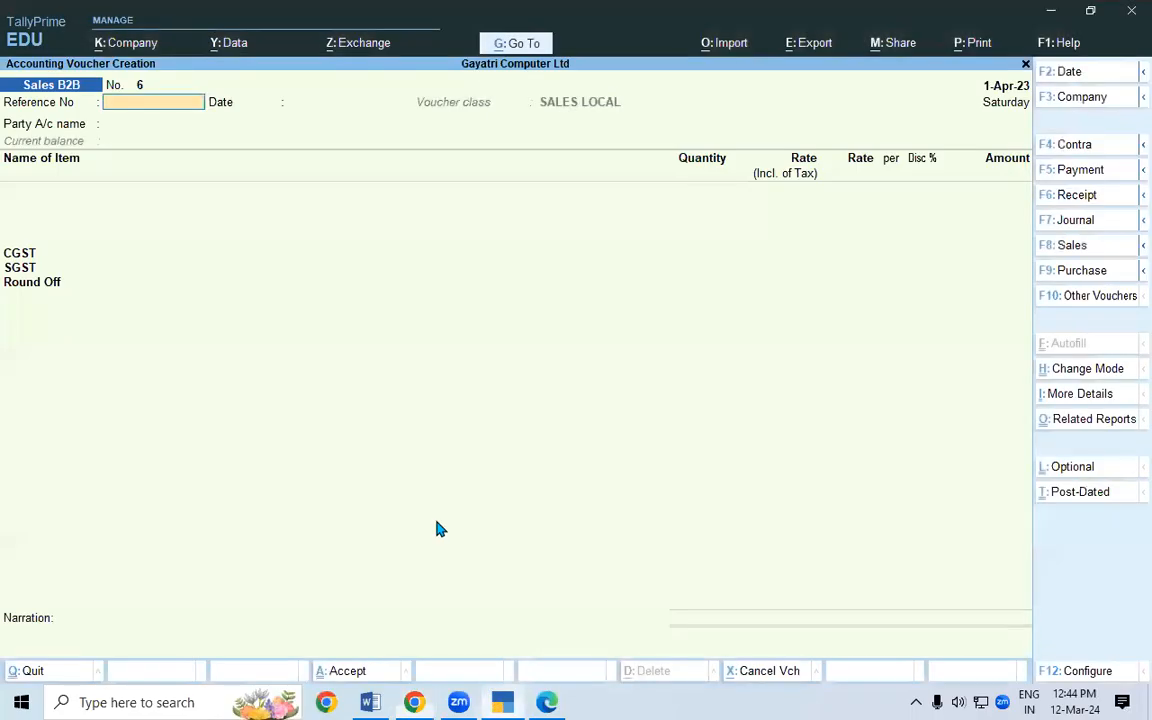
text(B2B 004)
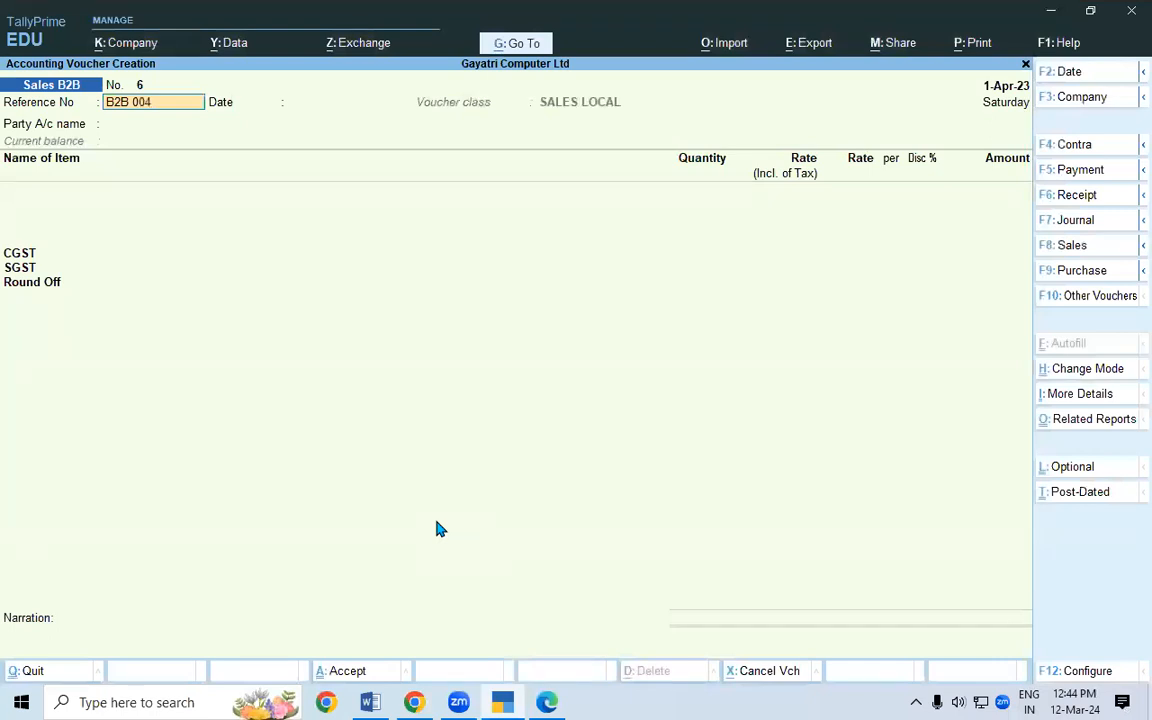
key(Return)
key(Return)
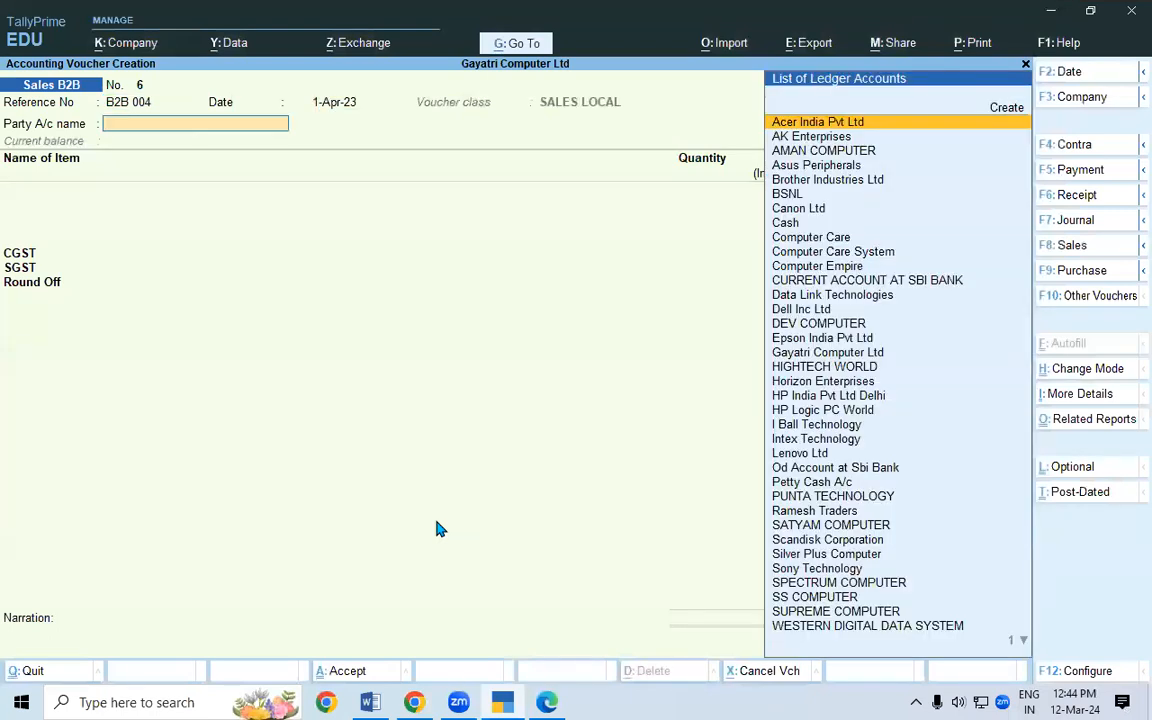
- Select Computer Care as the party account and accept its dispatch and party details as filled in
text(COM)
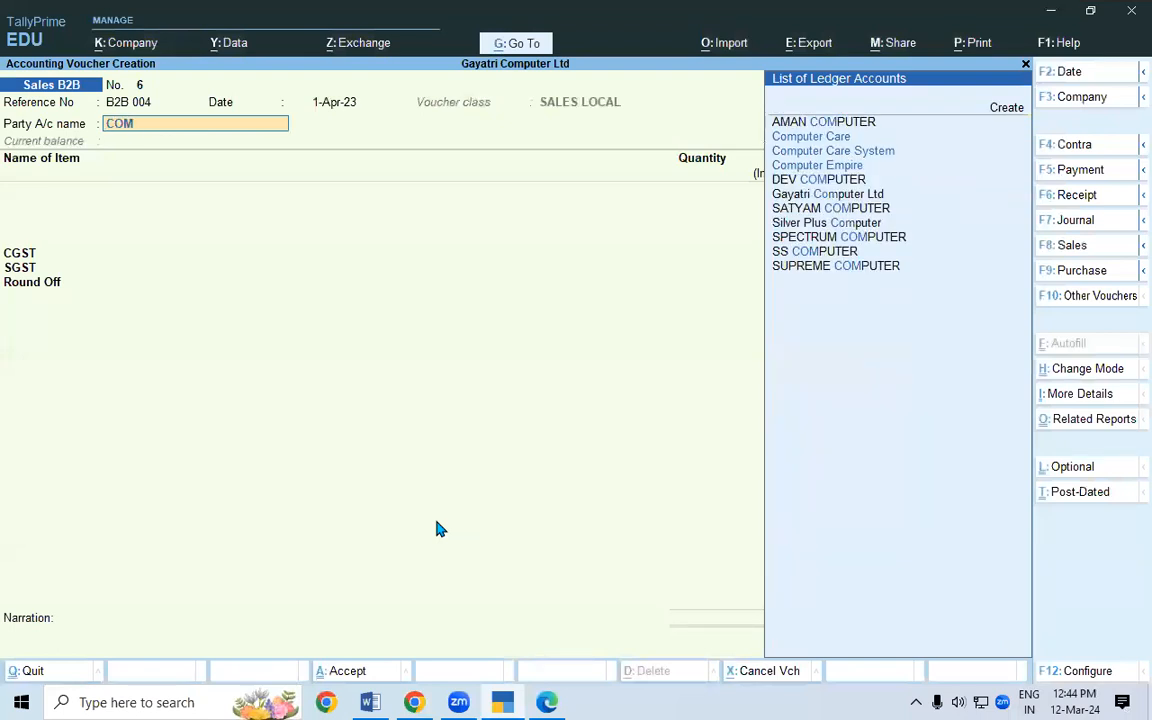
key(Down)
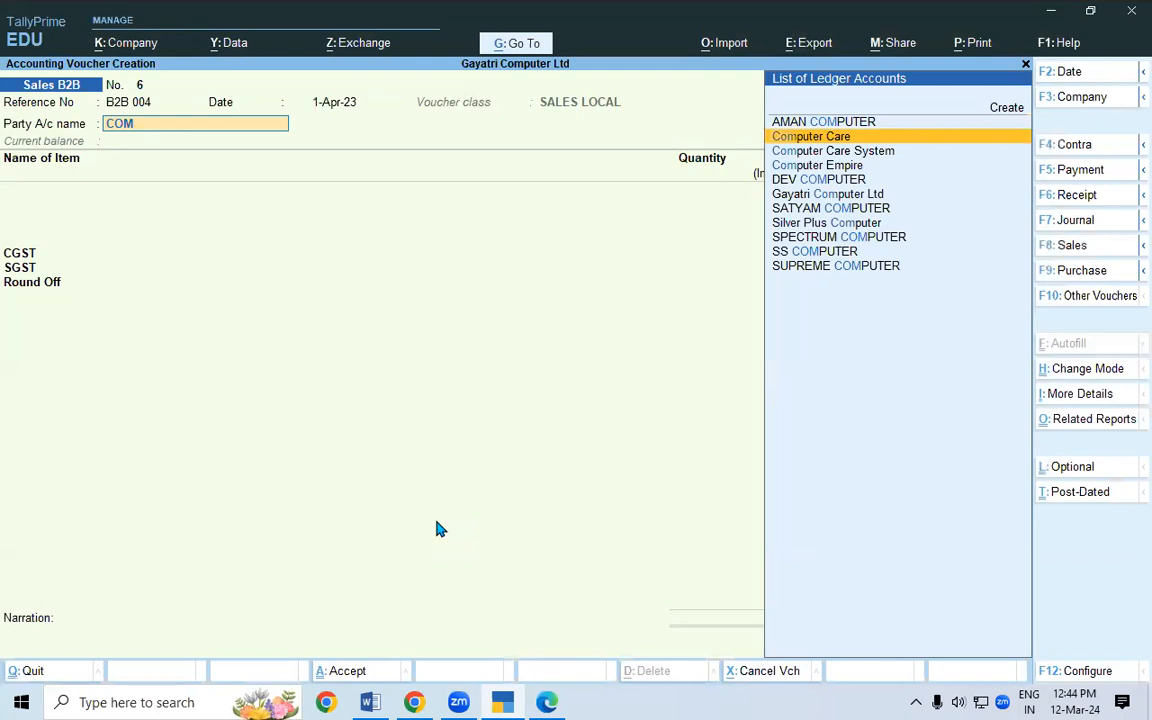
key(Return)
key(Return)
key(Return)
key(Return)
key(Return)
key(Return)
key(Return)
key(Return)
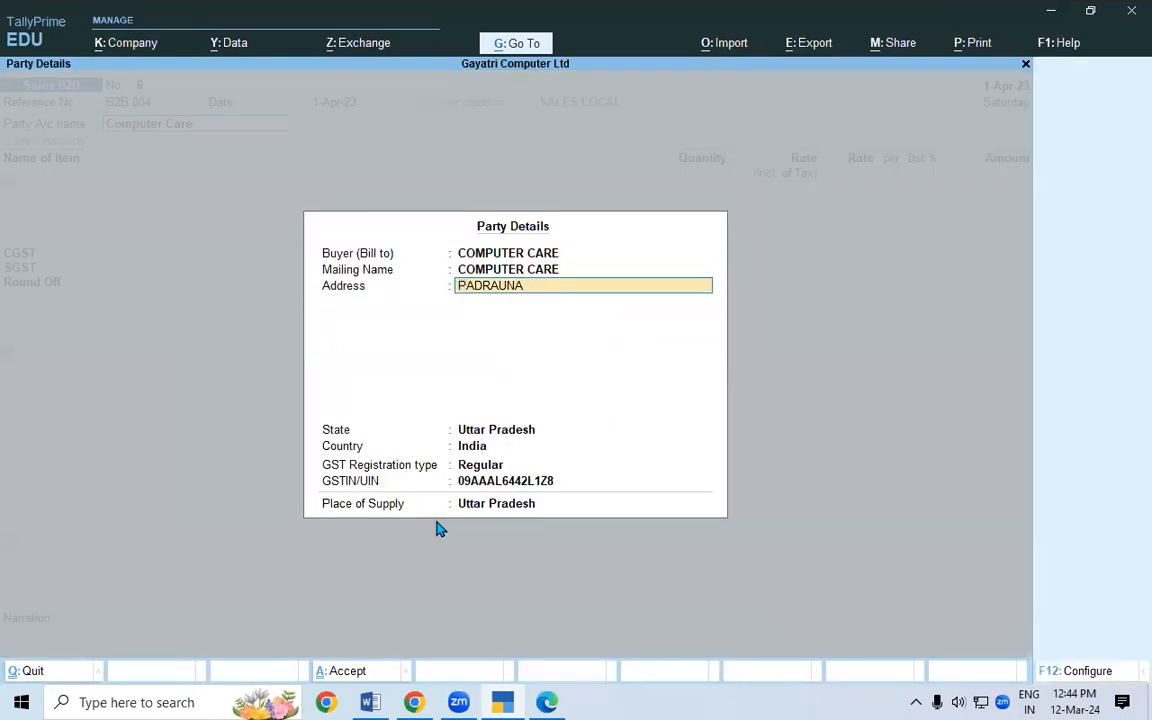
key(Return)
key(Return)
key(Return)
key(Return)
key(Return)
key(Return)
key(Return)
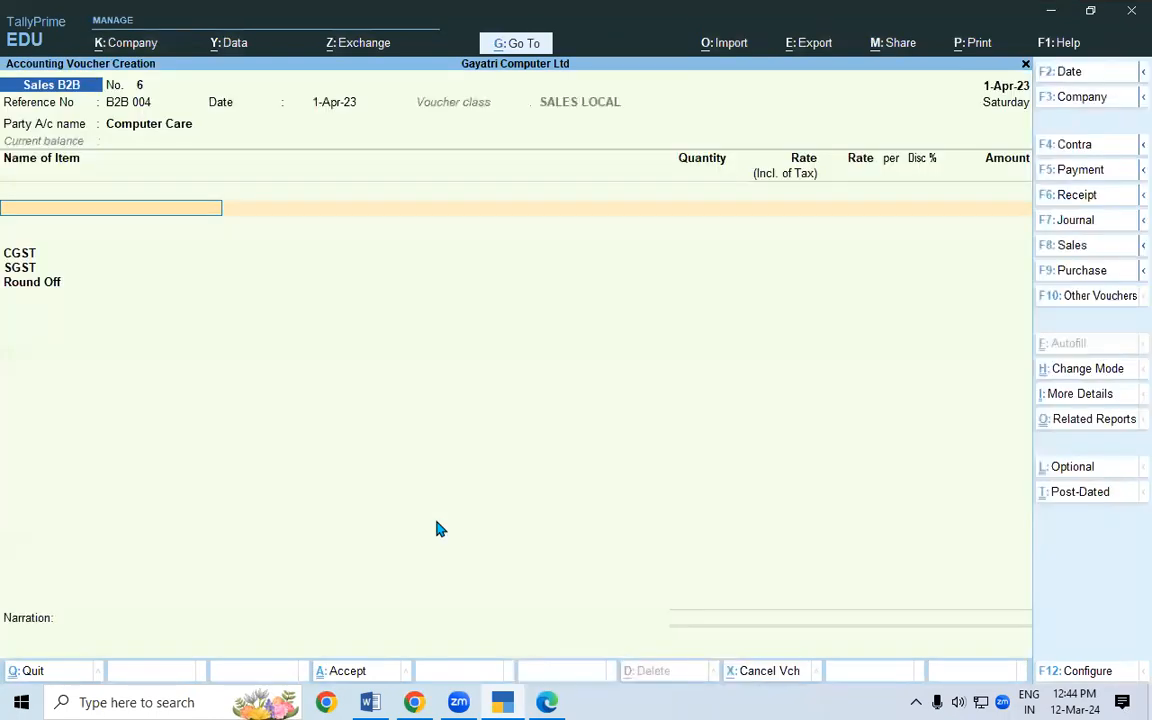
- Add the stock item Lenovo G56 Desktop, allocating 1 Pcs from the Warehouse godown
text(LENO)
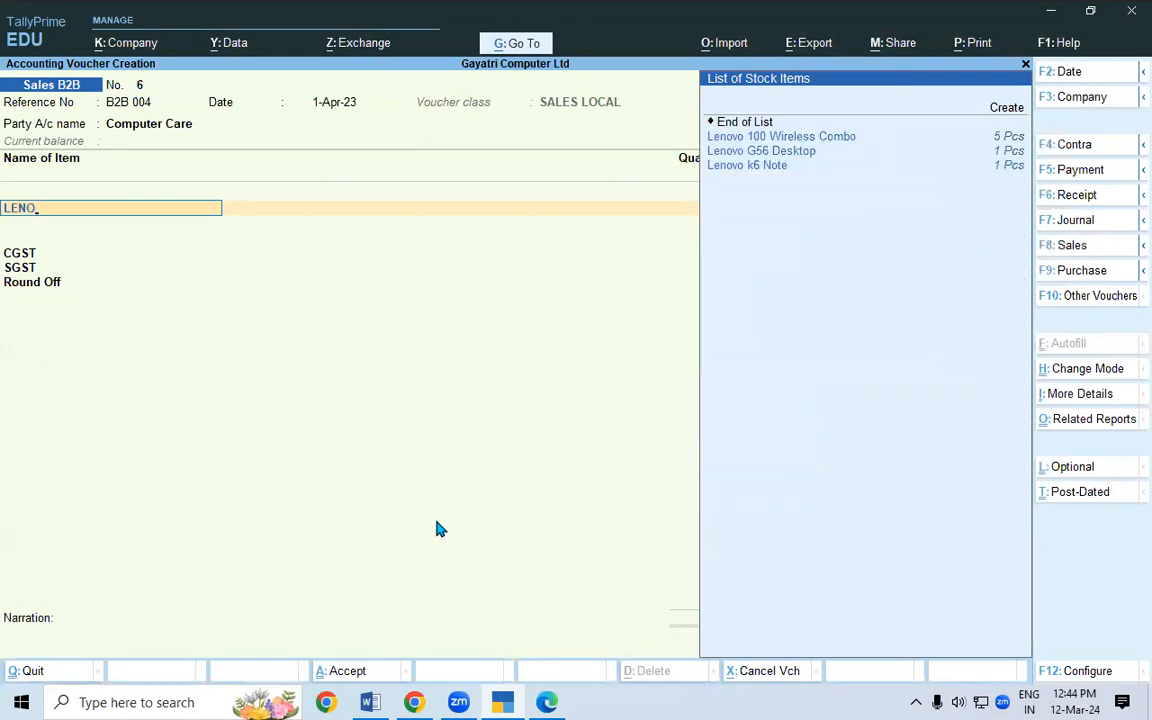
key(Down)
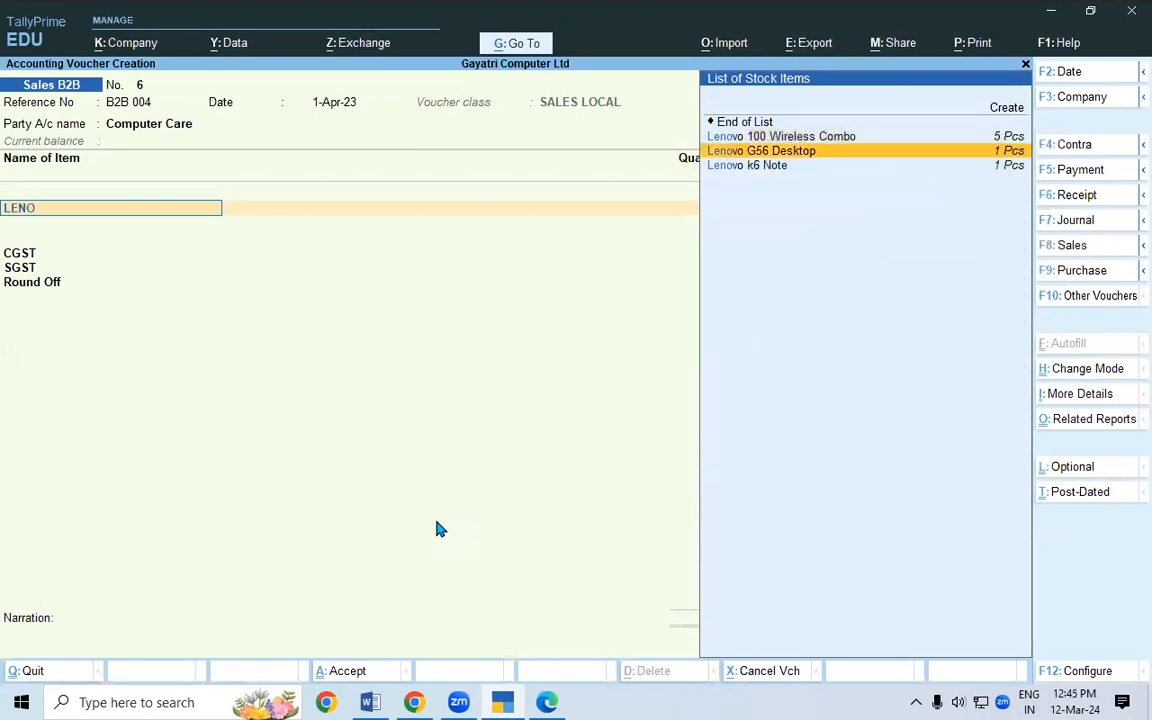
key(Return)
key(Return)
text(Wa)
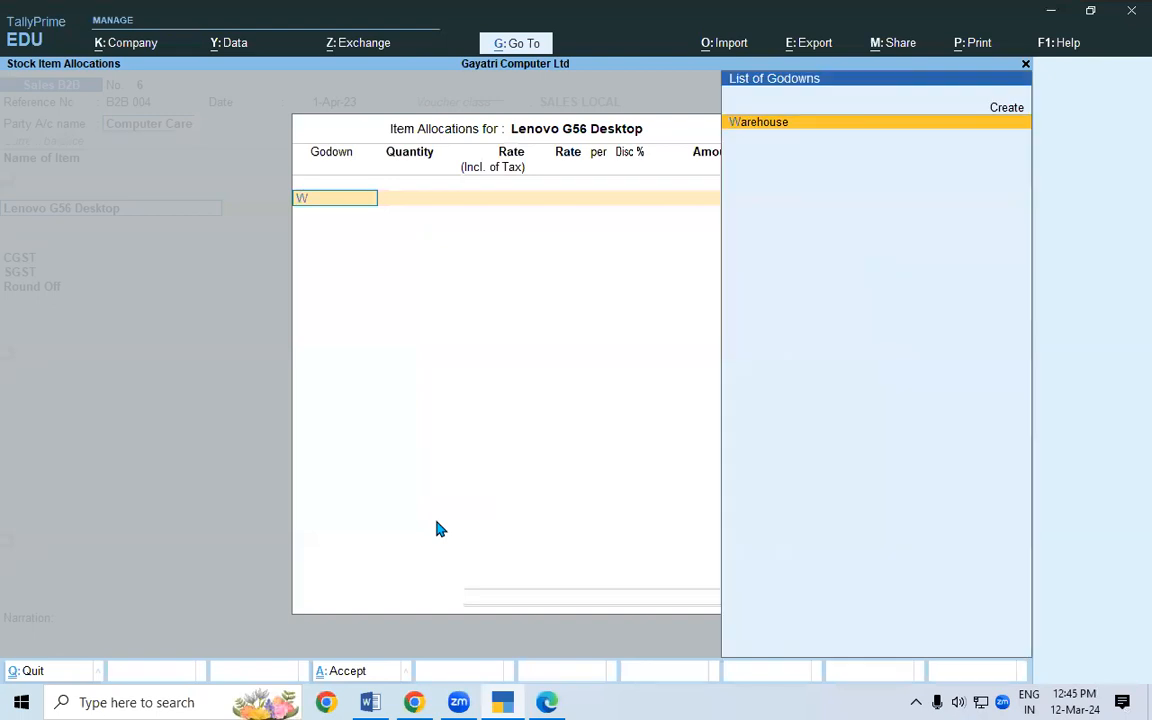
key(Return)
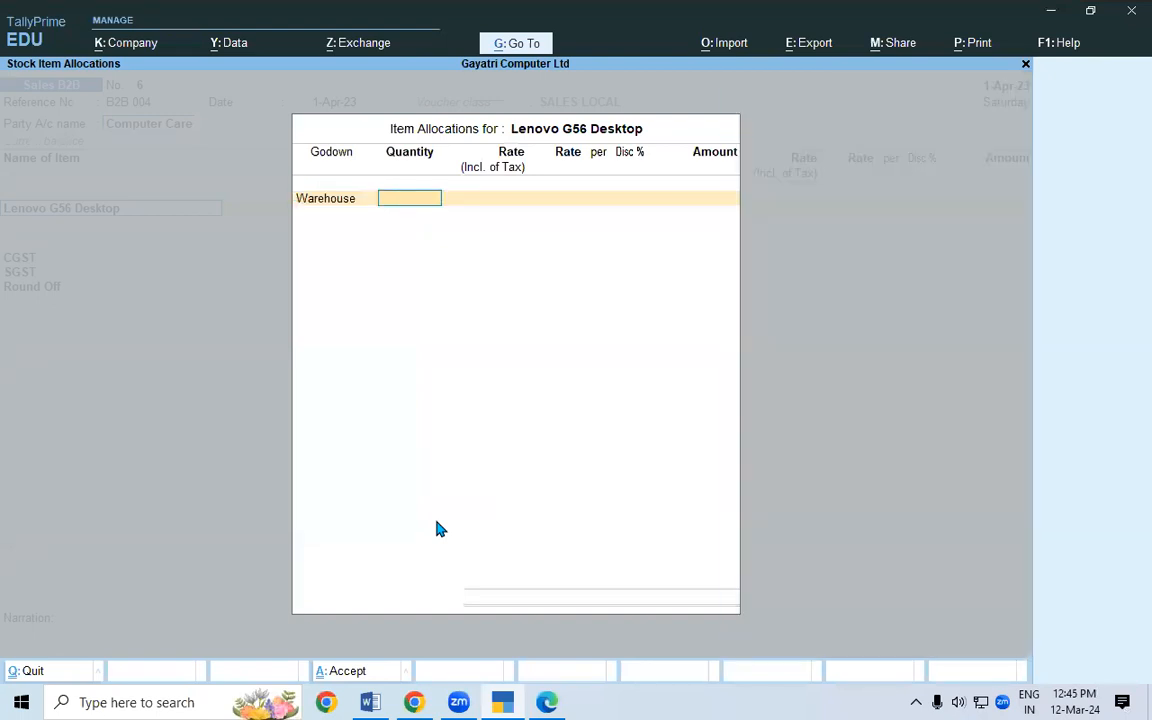
text(1)
key(Return)
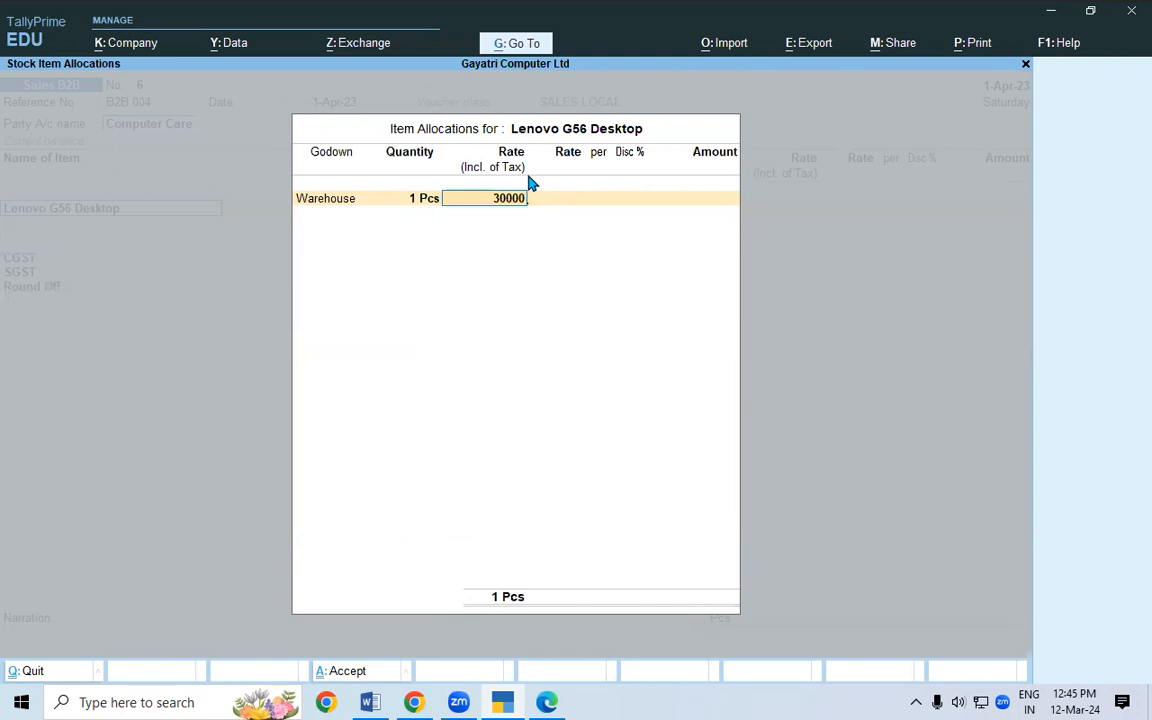
- Set the desktop's tax-inclusive rate to 30,000 per piece without a discount and accept the item allocation
text(30000)
key(Return)
key(Return)
key(Return)
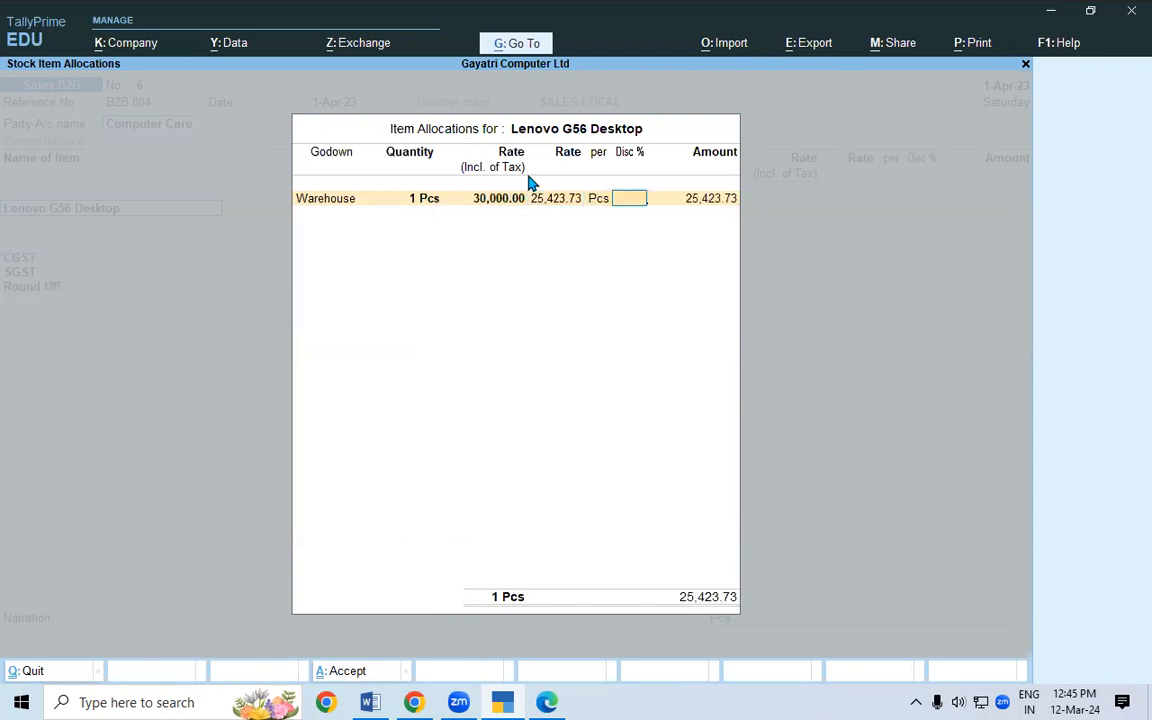
key(Return)
key(Return)
key(Return)
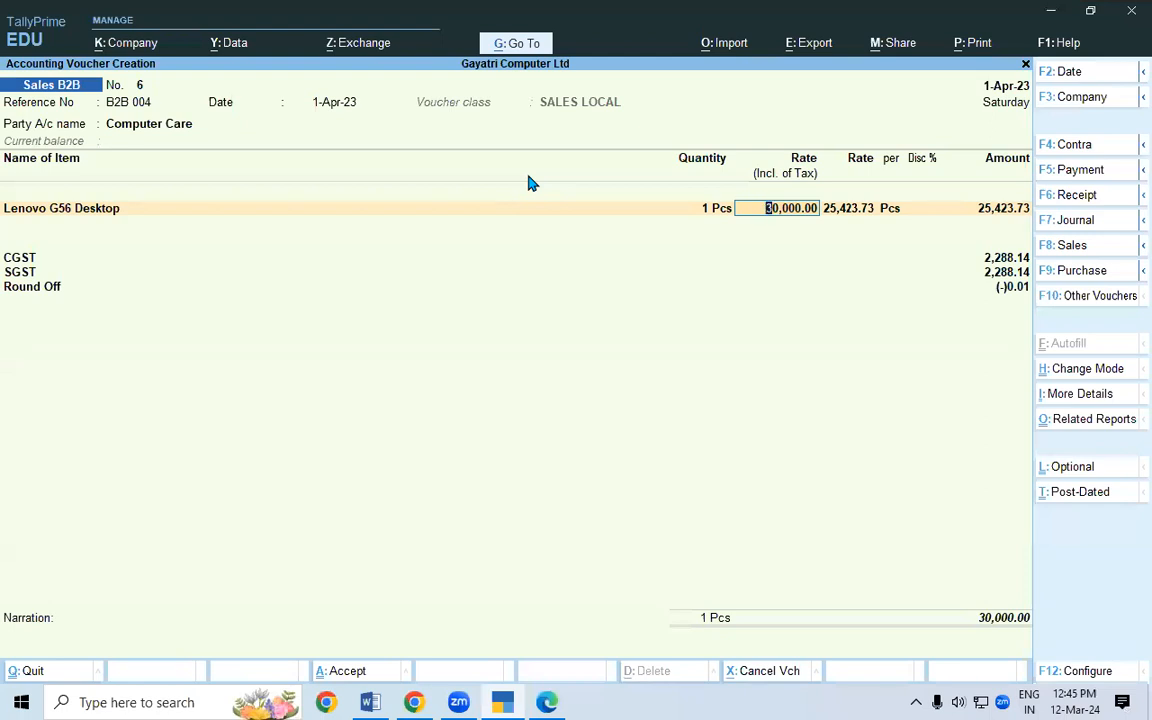
- Switch to Chrome and check the voucher against the notes' sample Lenovo G56 Desktop sale to Computer Care
click(414, 702)
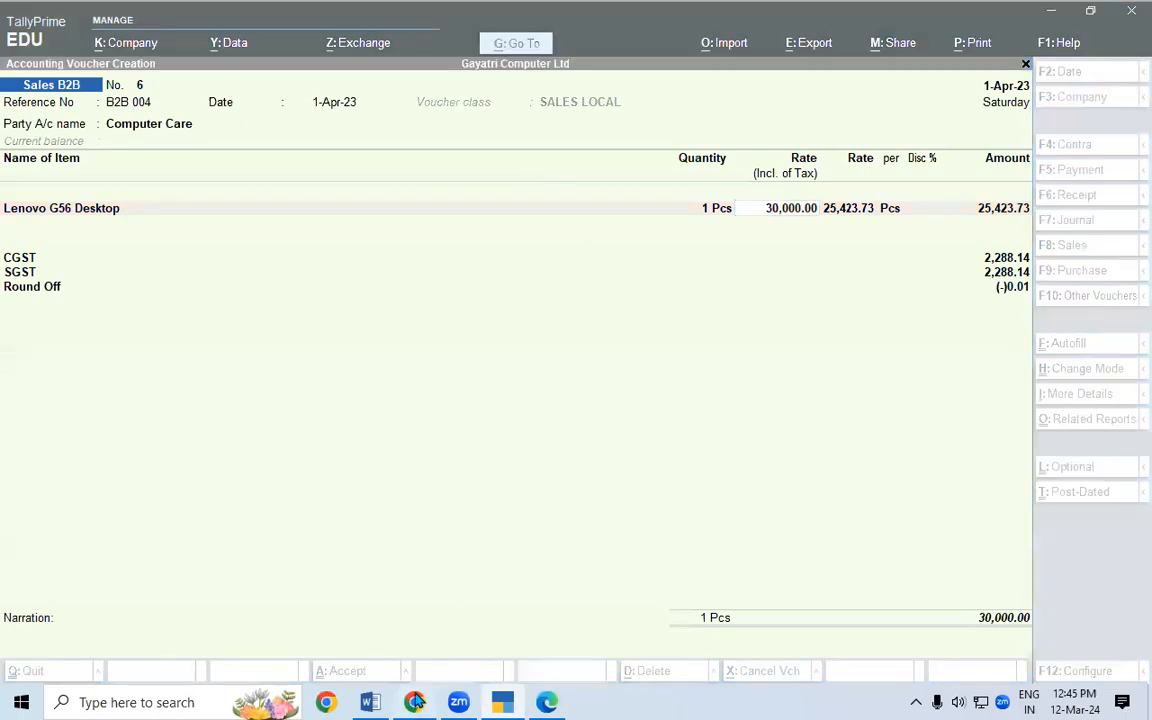
scroll(528, 510, down, 1)
scroll(528, 510, up, 2)
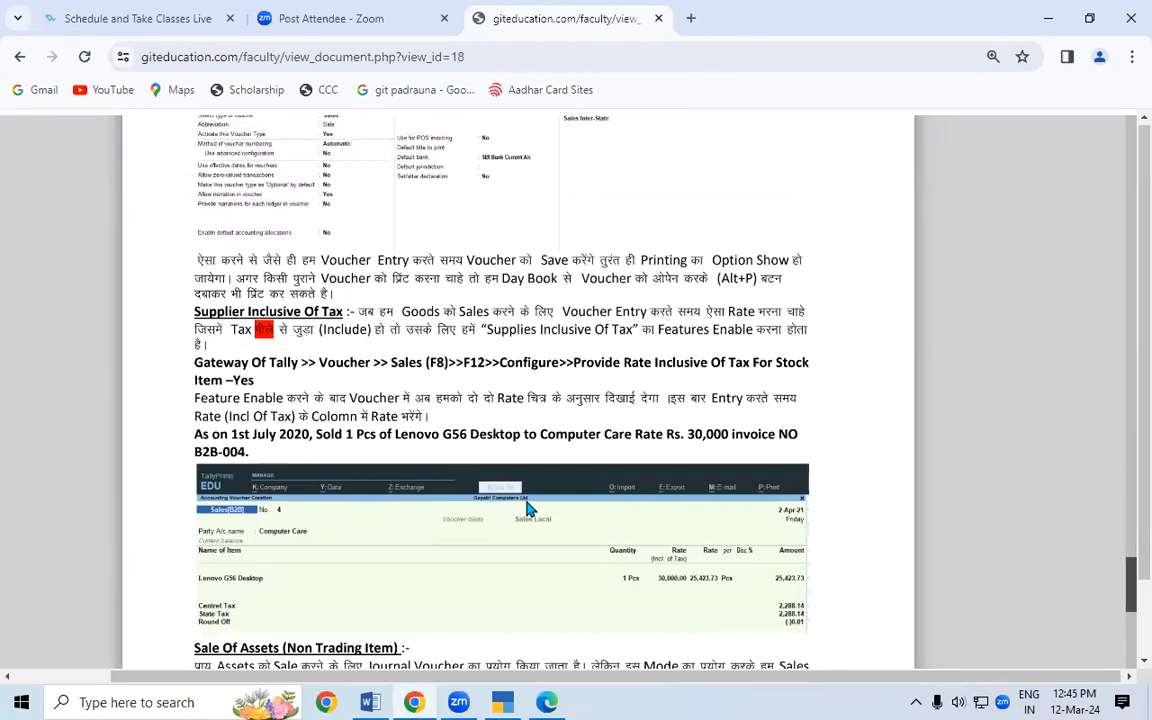
scroll(528, 510, down, 2)
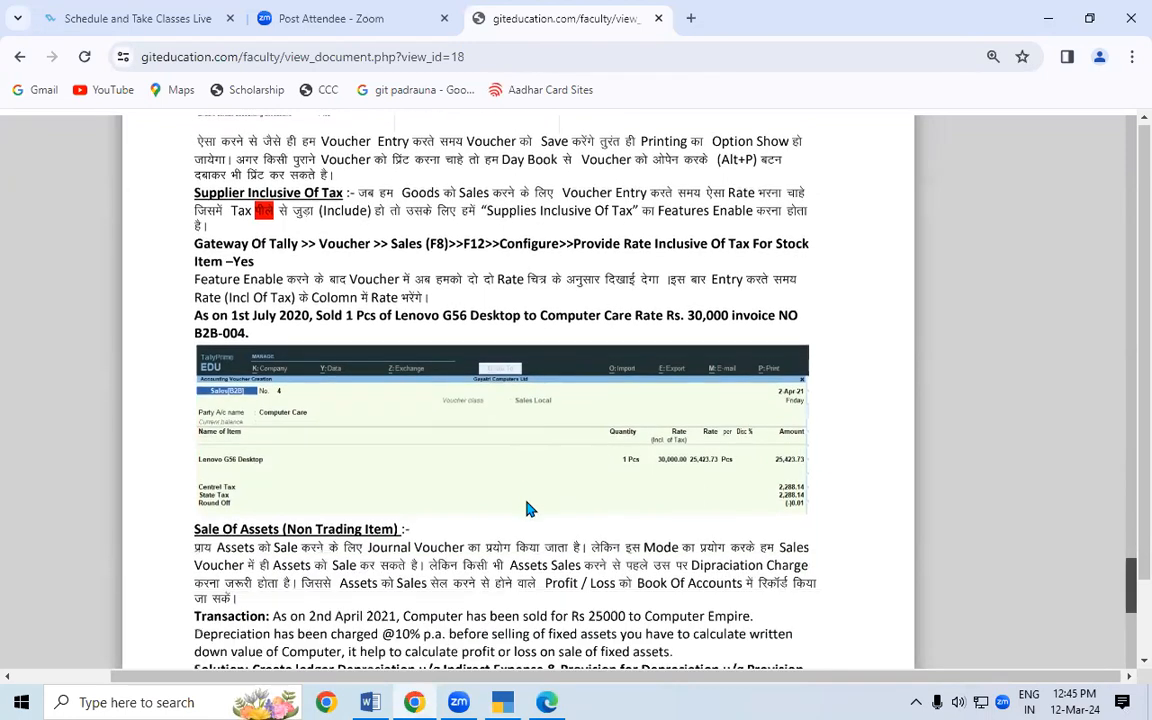